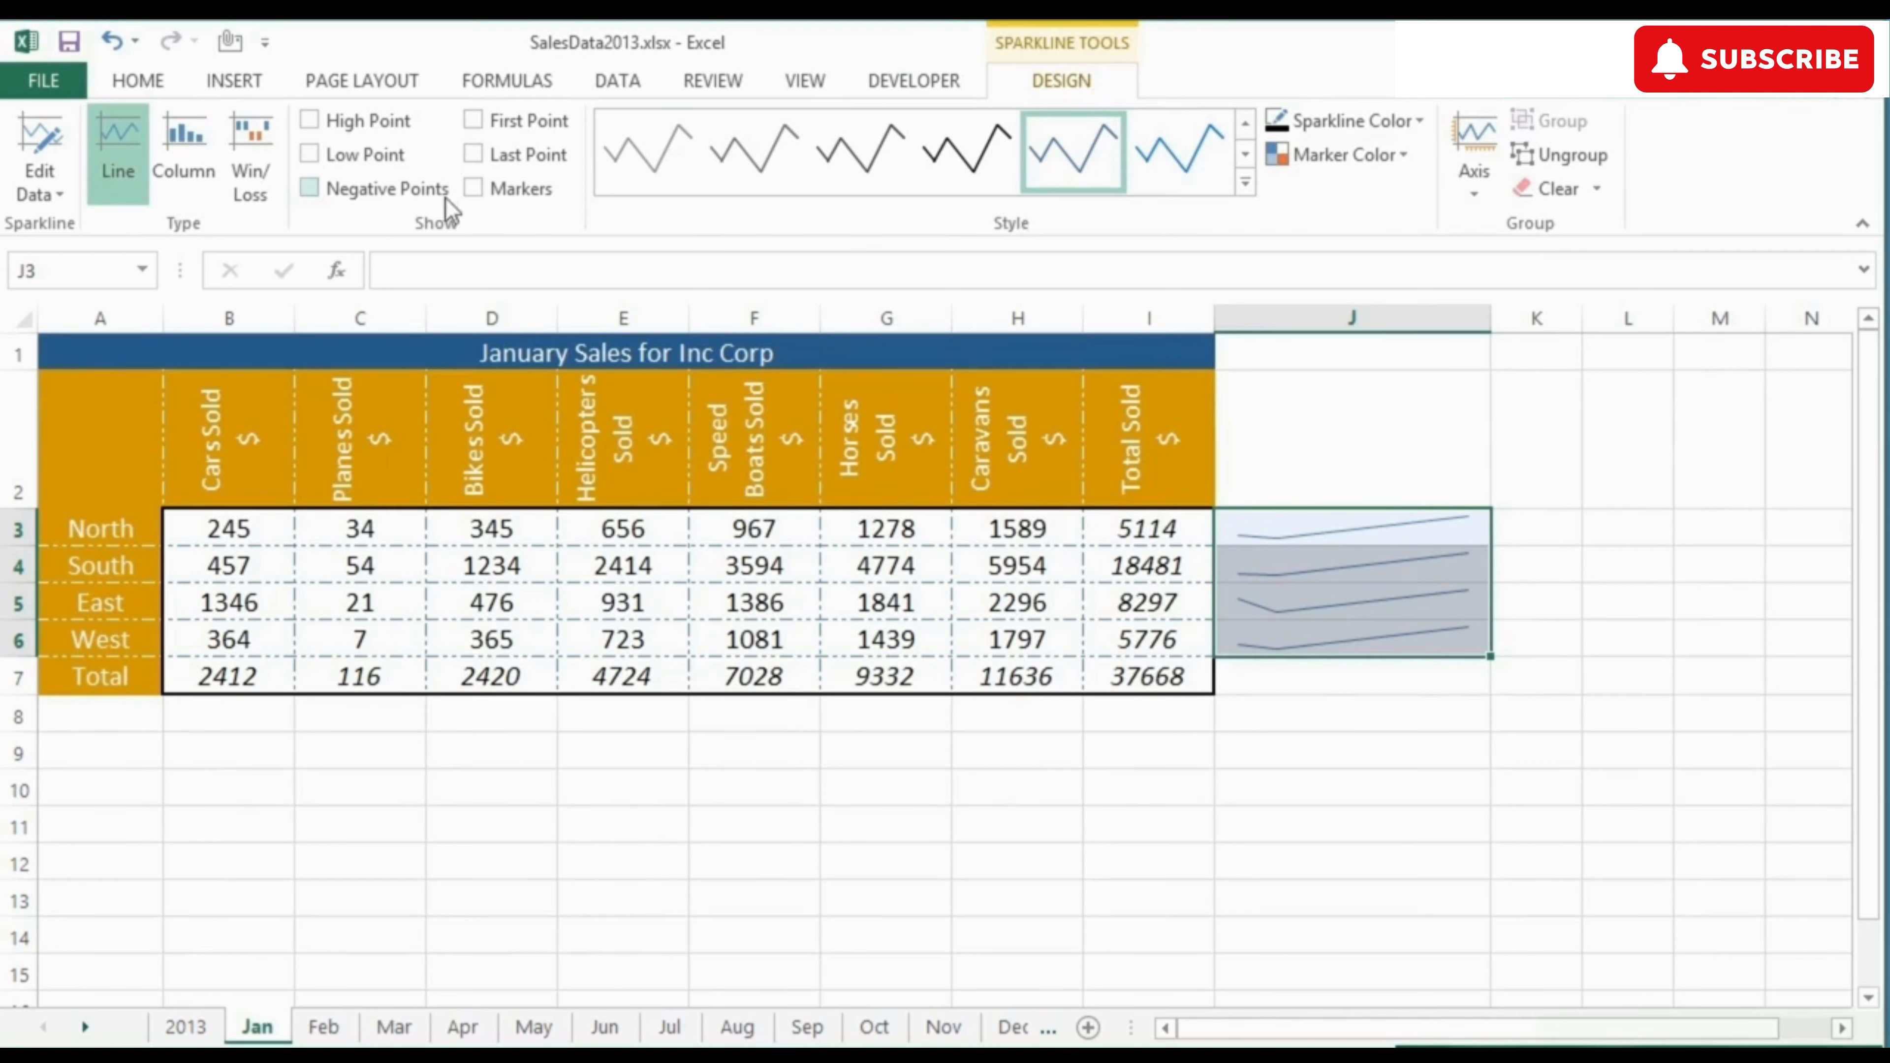
# Step: Show markers on the line sparklines in J3:J6
pyautogui.click(473, 188)
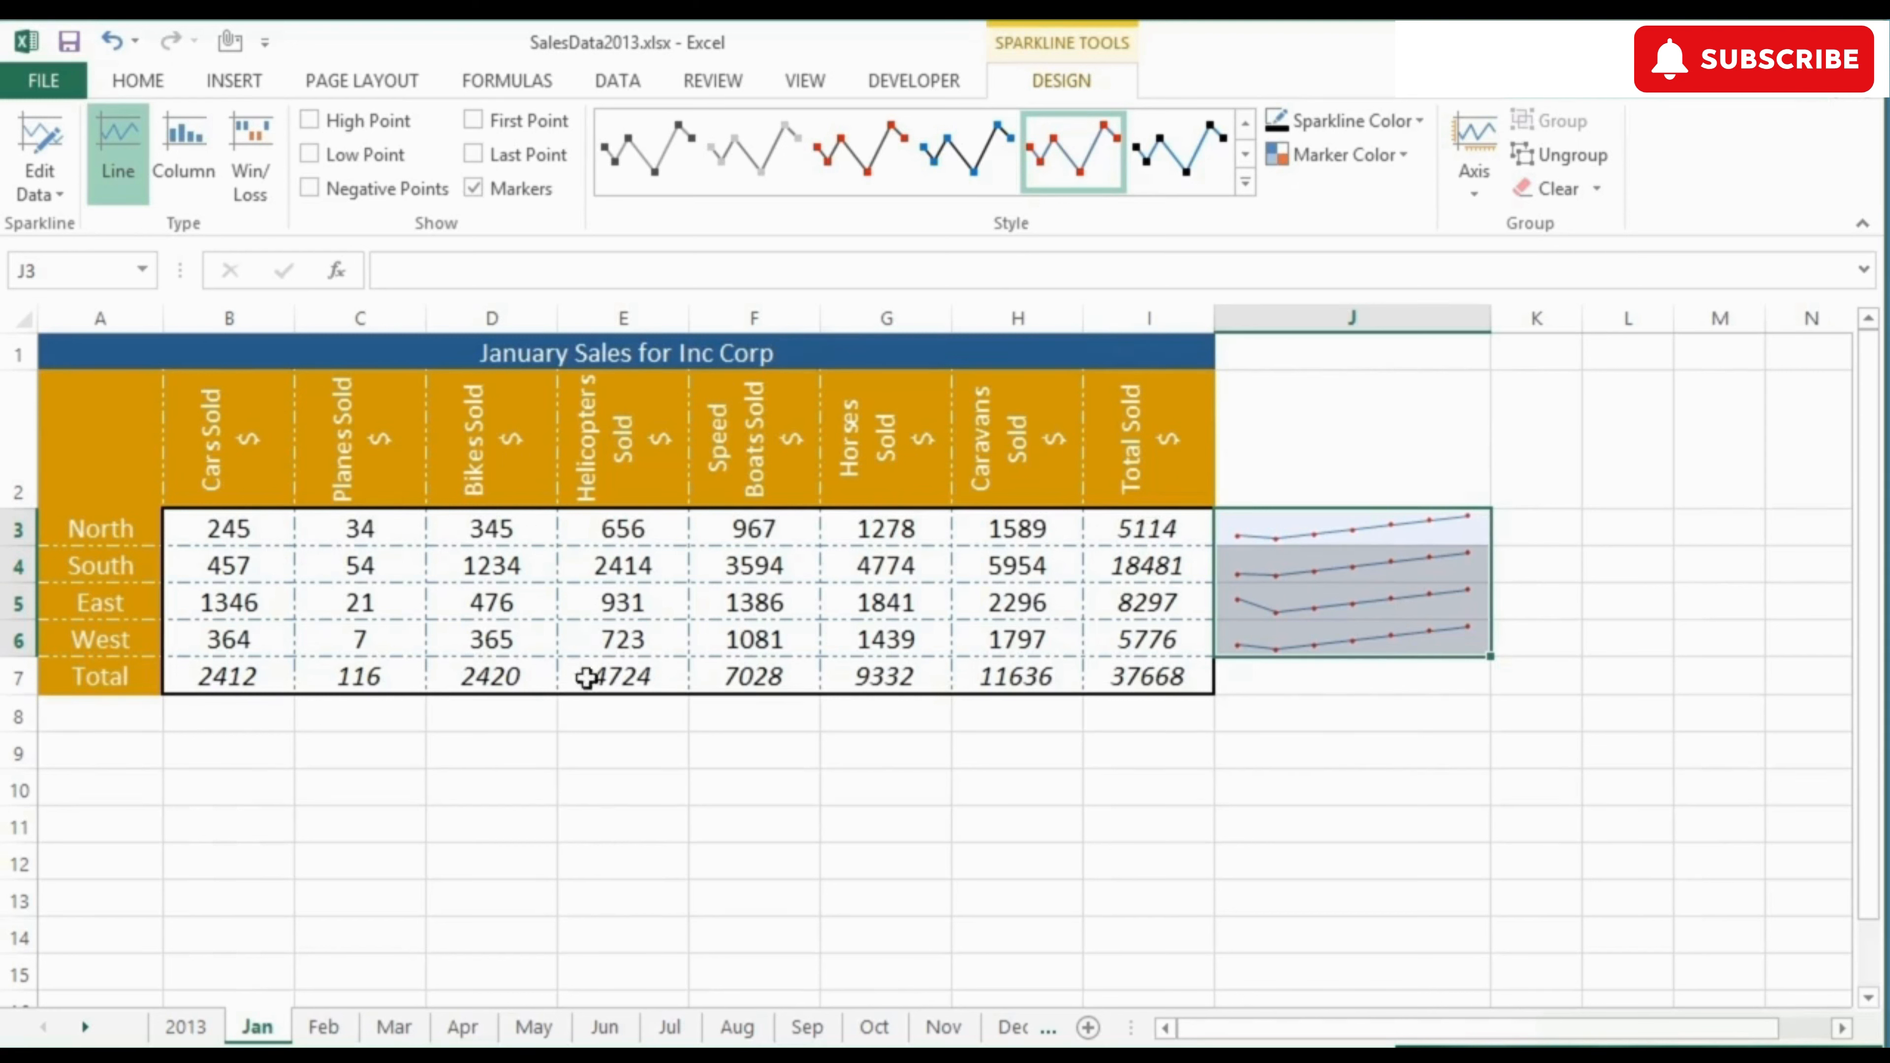
# Step: Set East's helicopter sales in E5 to 200 and West's horse sales in G6 to 234
pyautogui.click(602, 602)
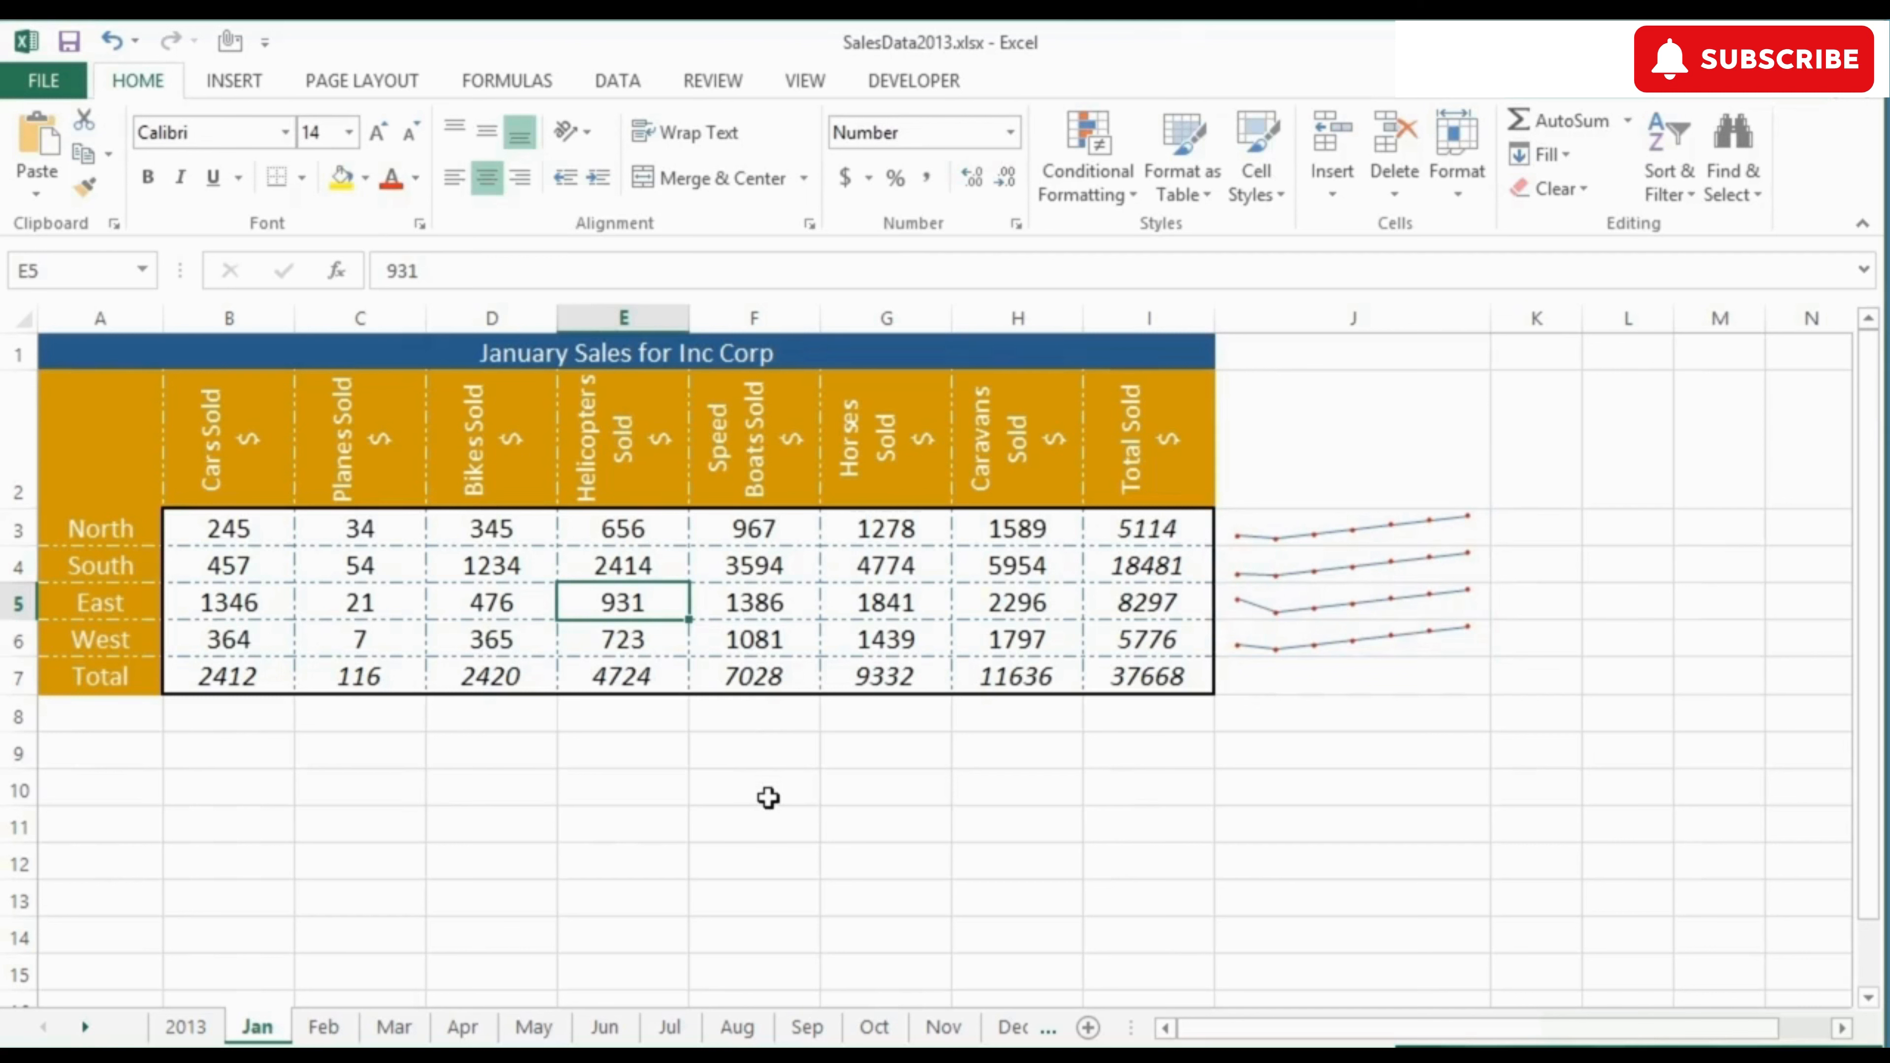
pyautogui.write('2')
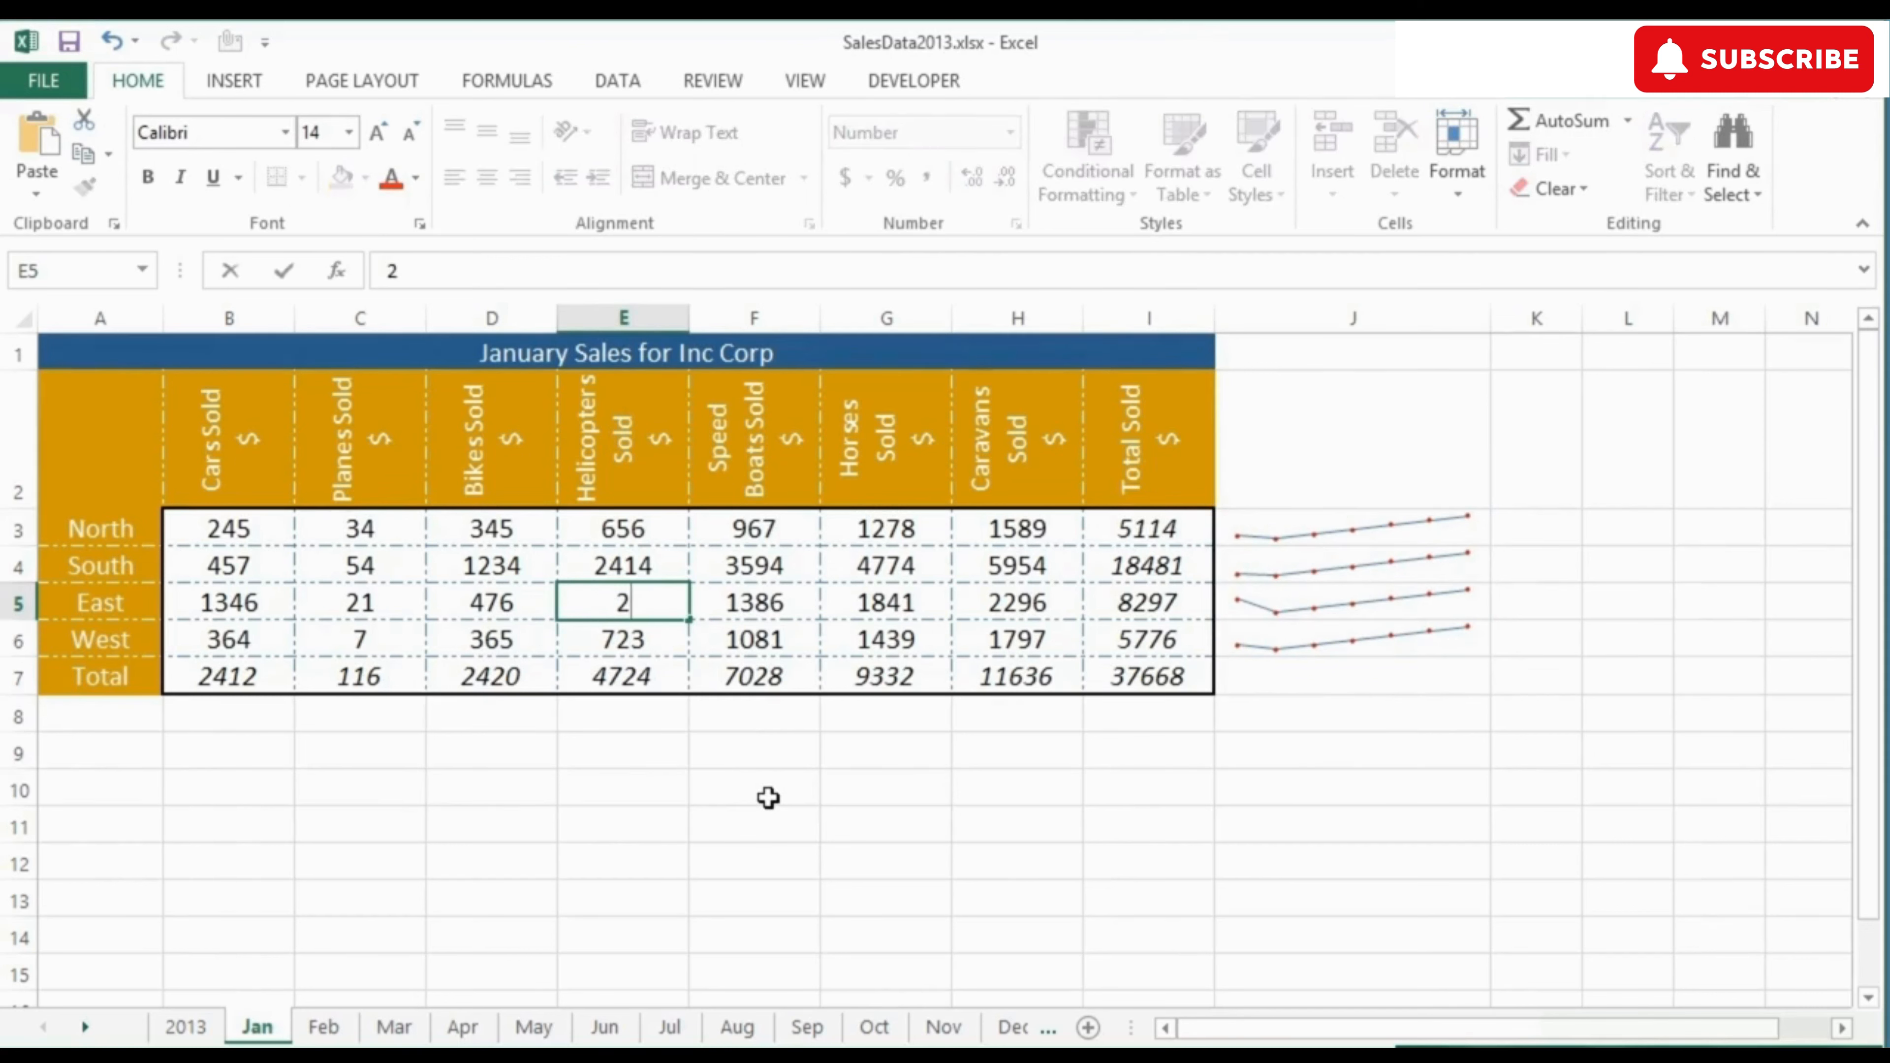
pyautogui.write('00')
pyautogui.press('Return')
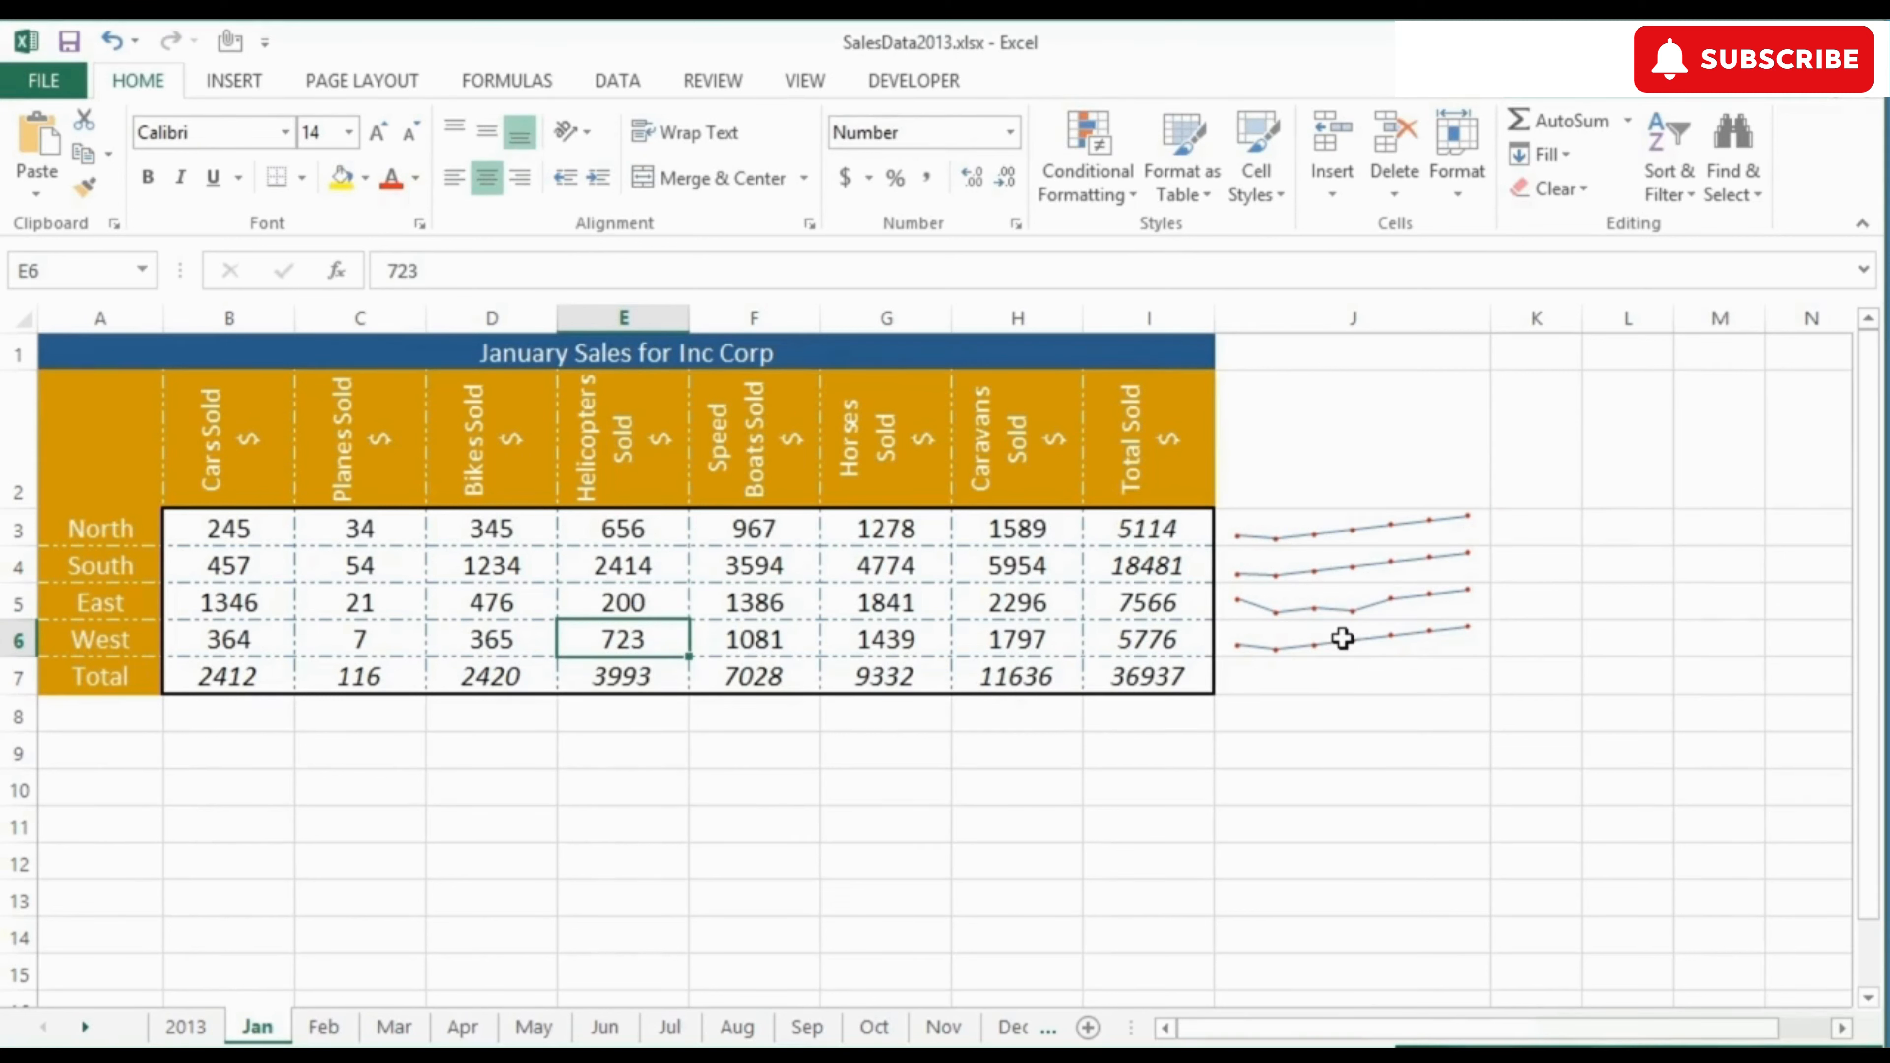
pyautogui.click(874, 642)
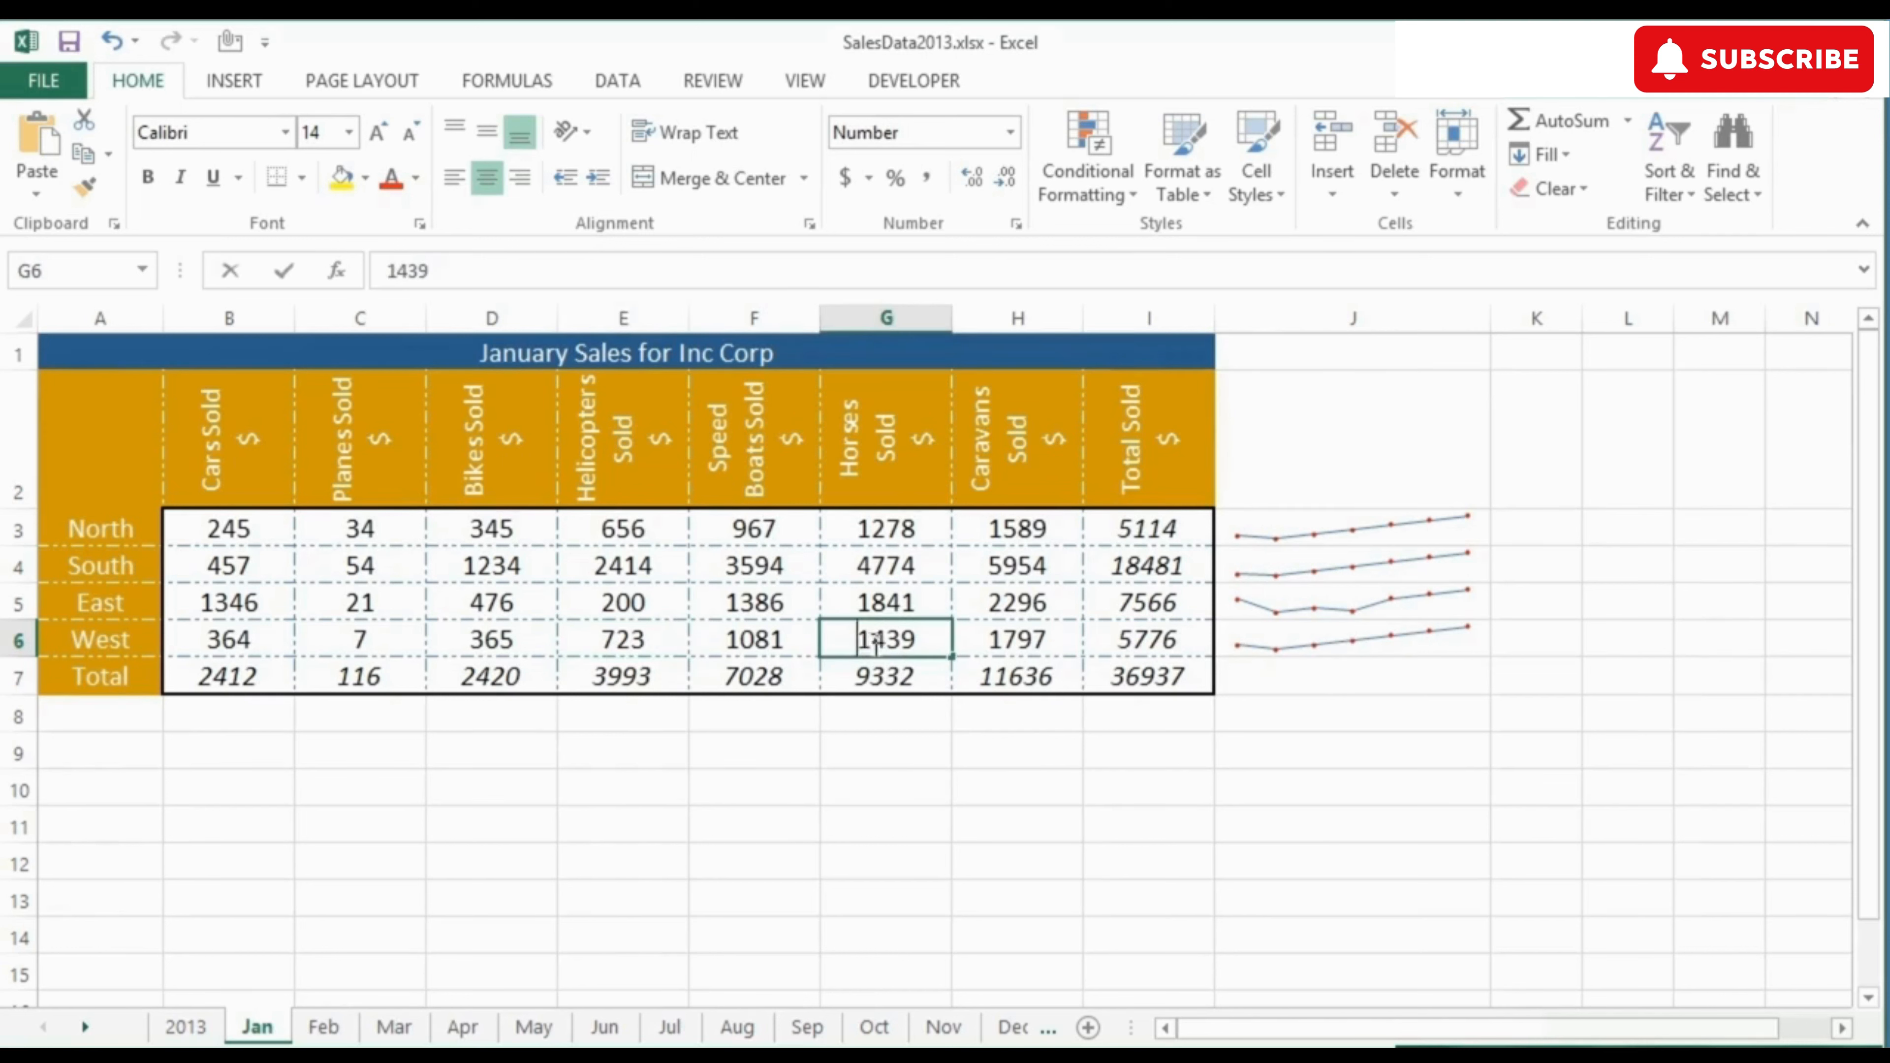
pyautogui.write('234')
pyautogui.press('Return')
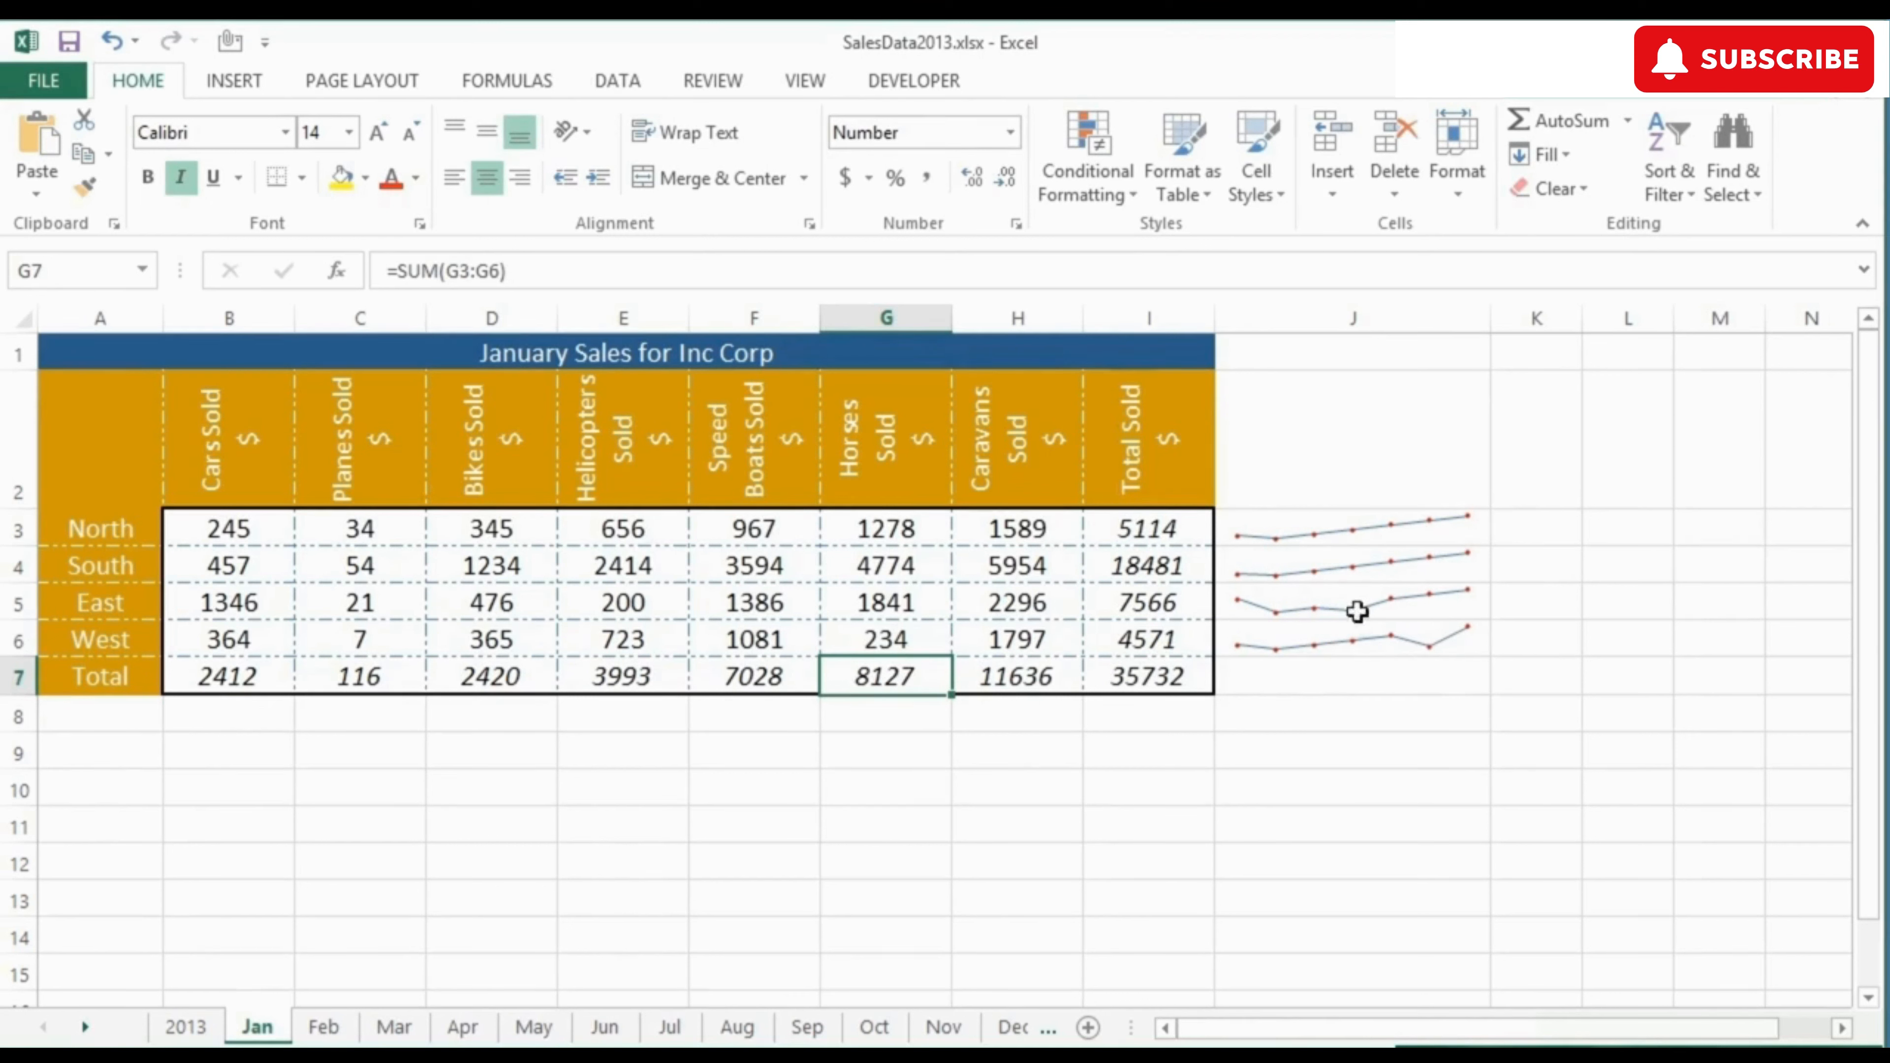
# Step: Highlight the first and last points of the sparklines in J3:J6 and turn off their general markers
pyautogui.moveTo(1349, 523); pyautogui.dragTo(1353, 646)
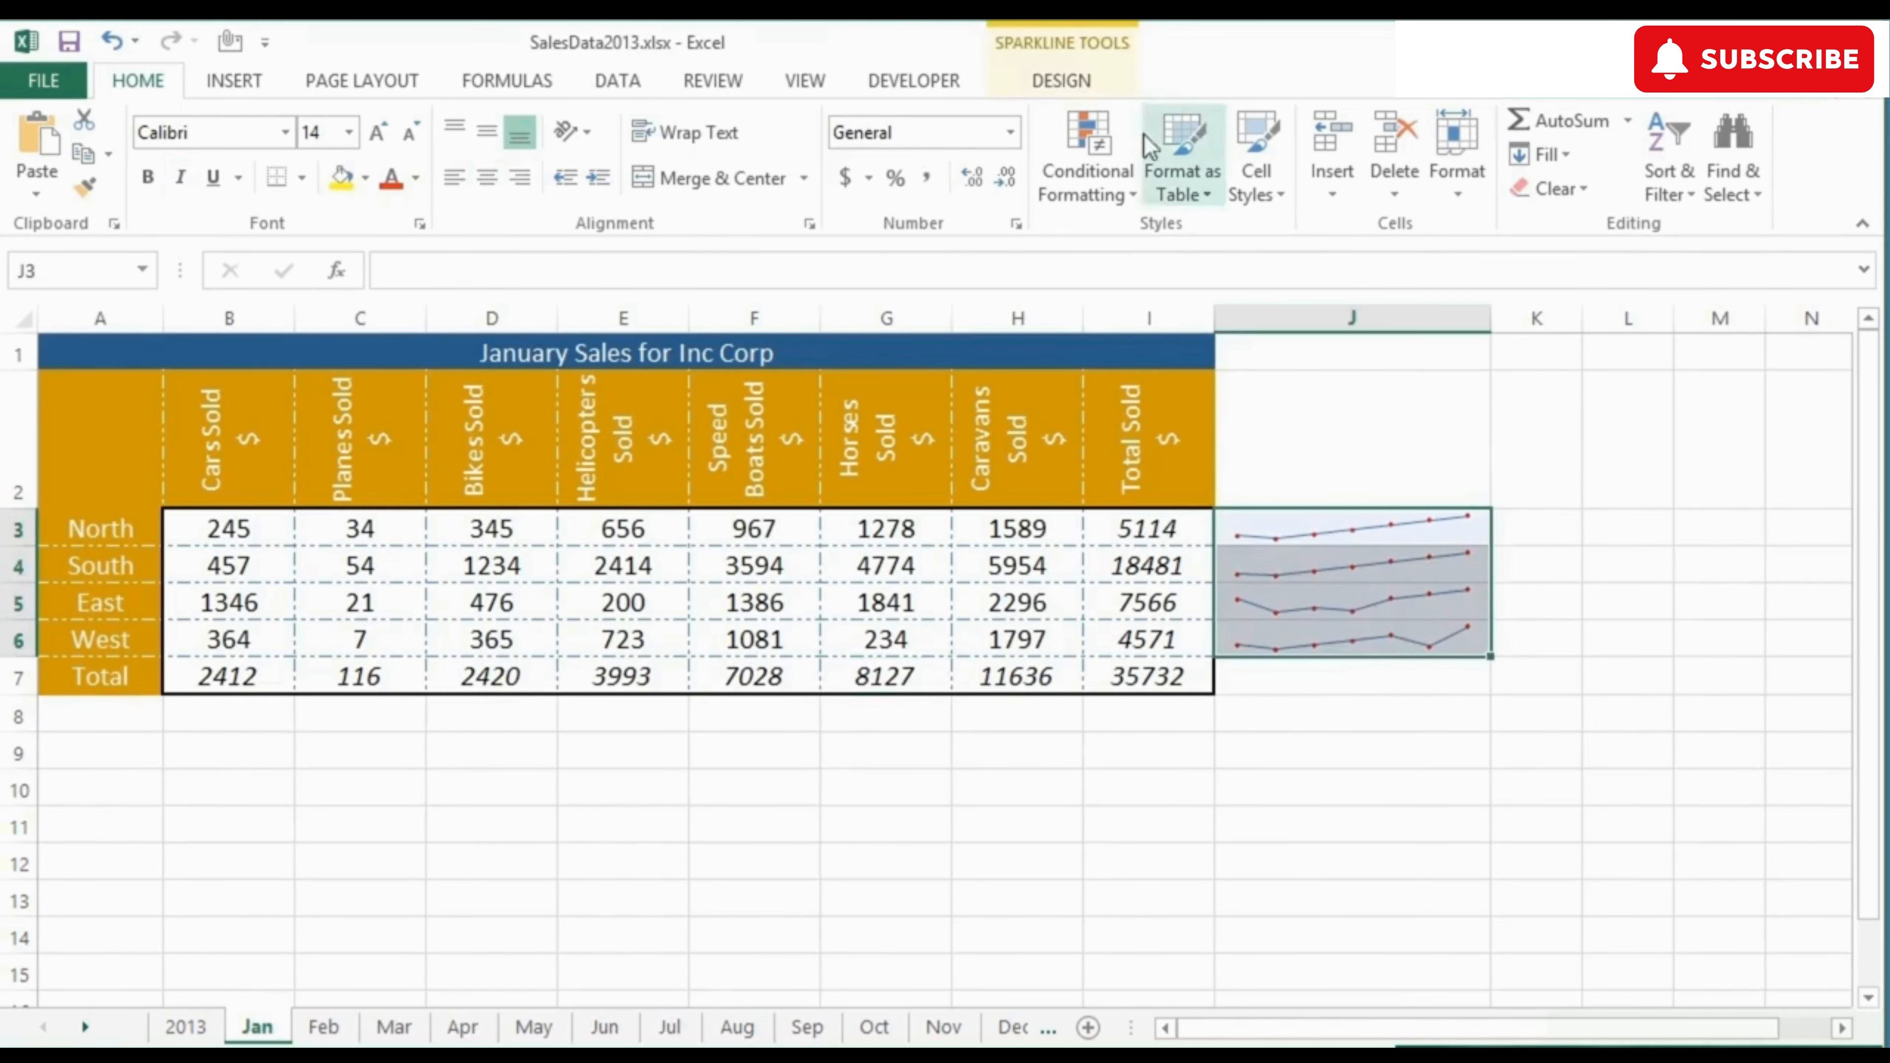
pyautogui.click(1077, 81)
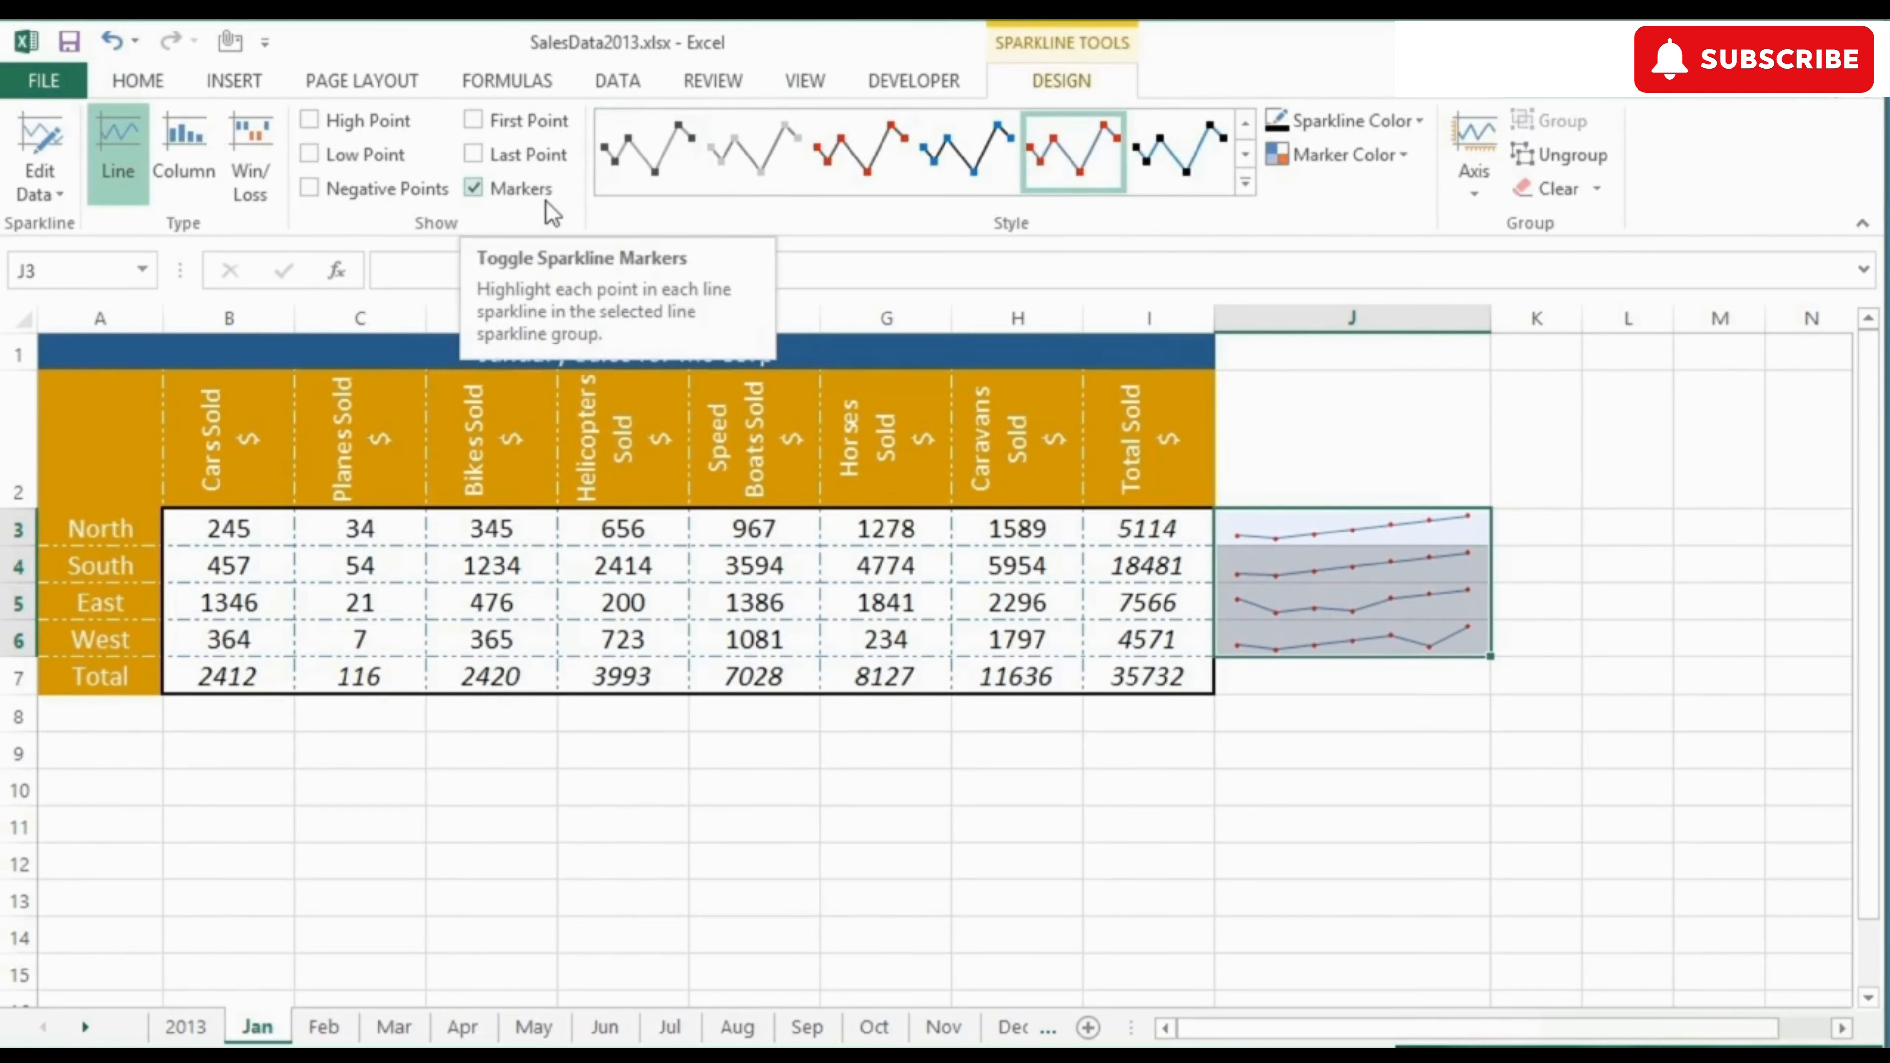
pyautogui.click(474, 155)
pyautogui.click(474, 120)
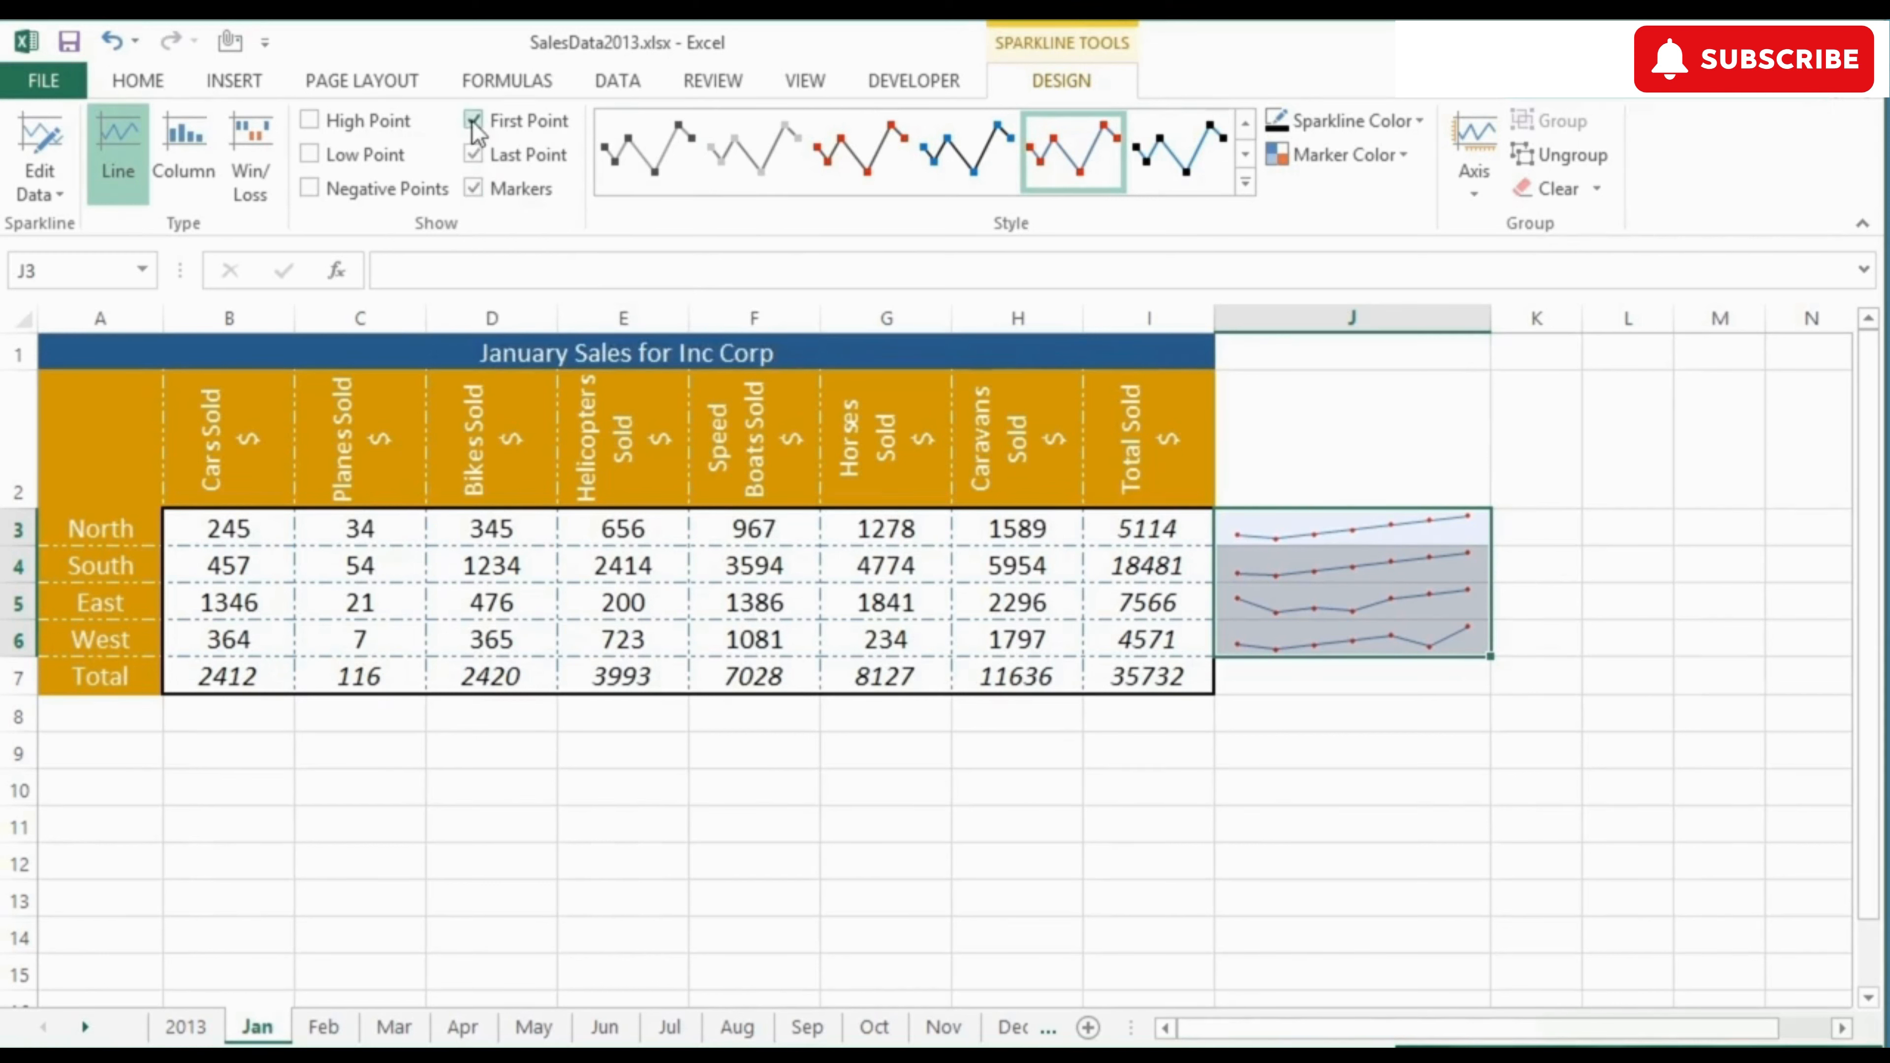
pyautogui.click(475, 188)
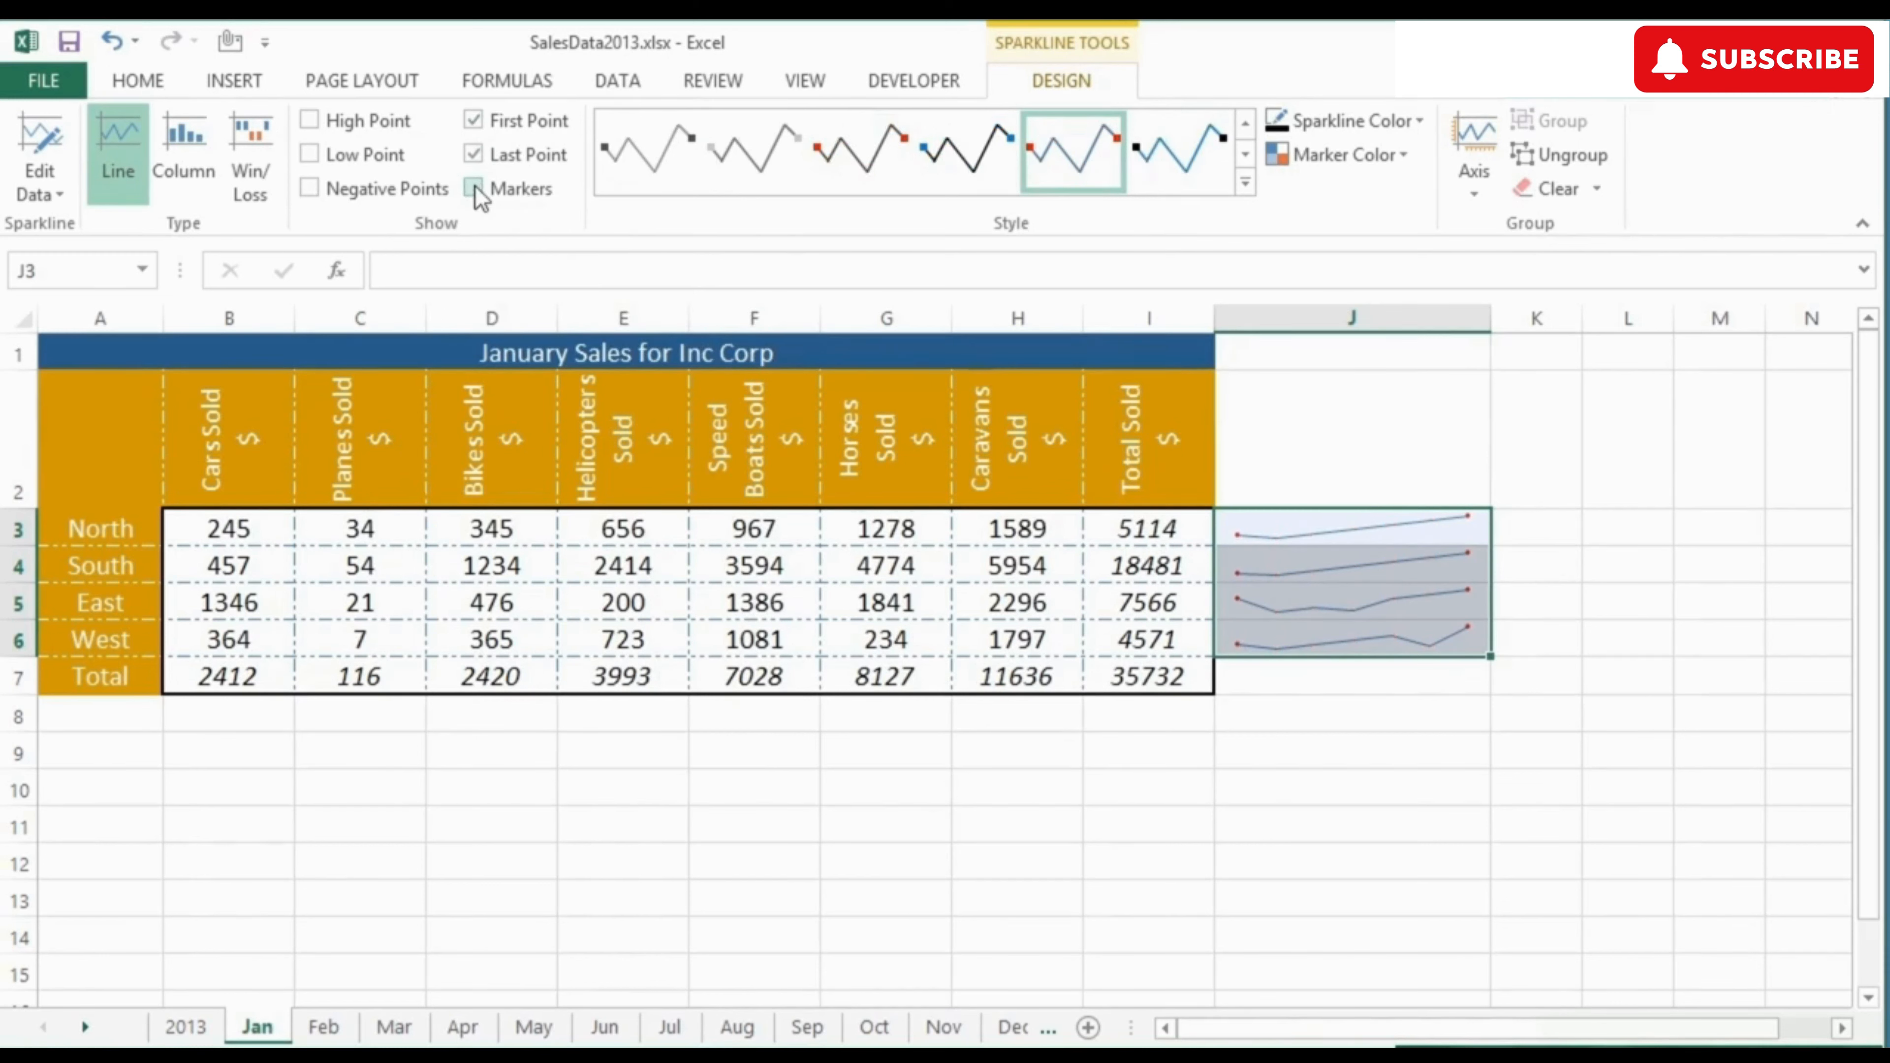
pyautogui.click(476, 192)
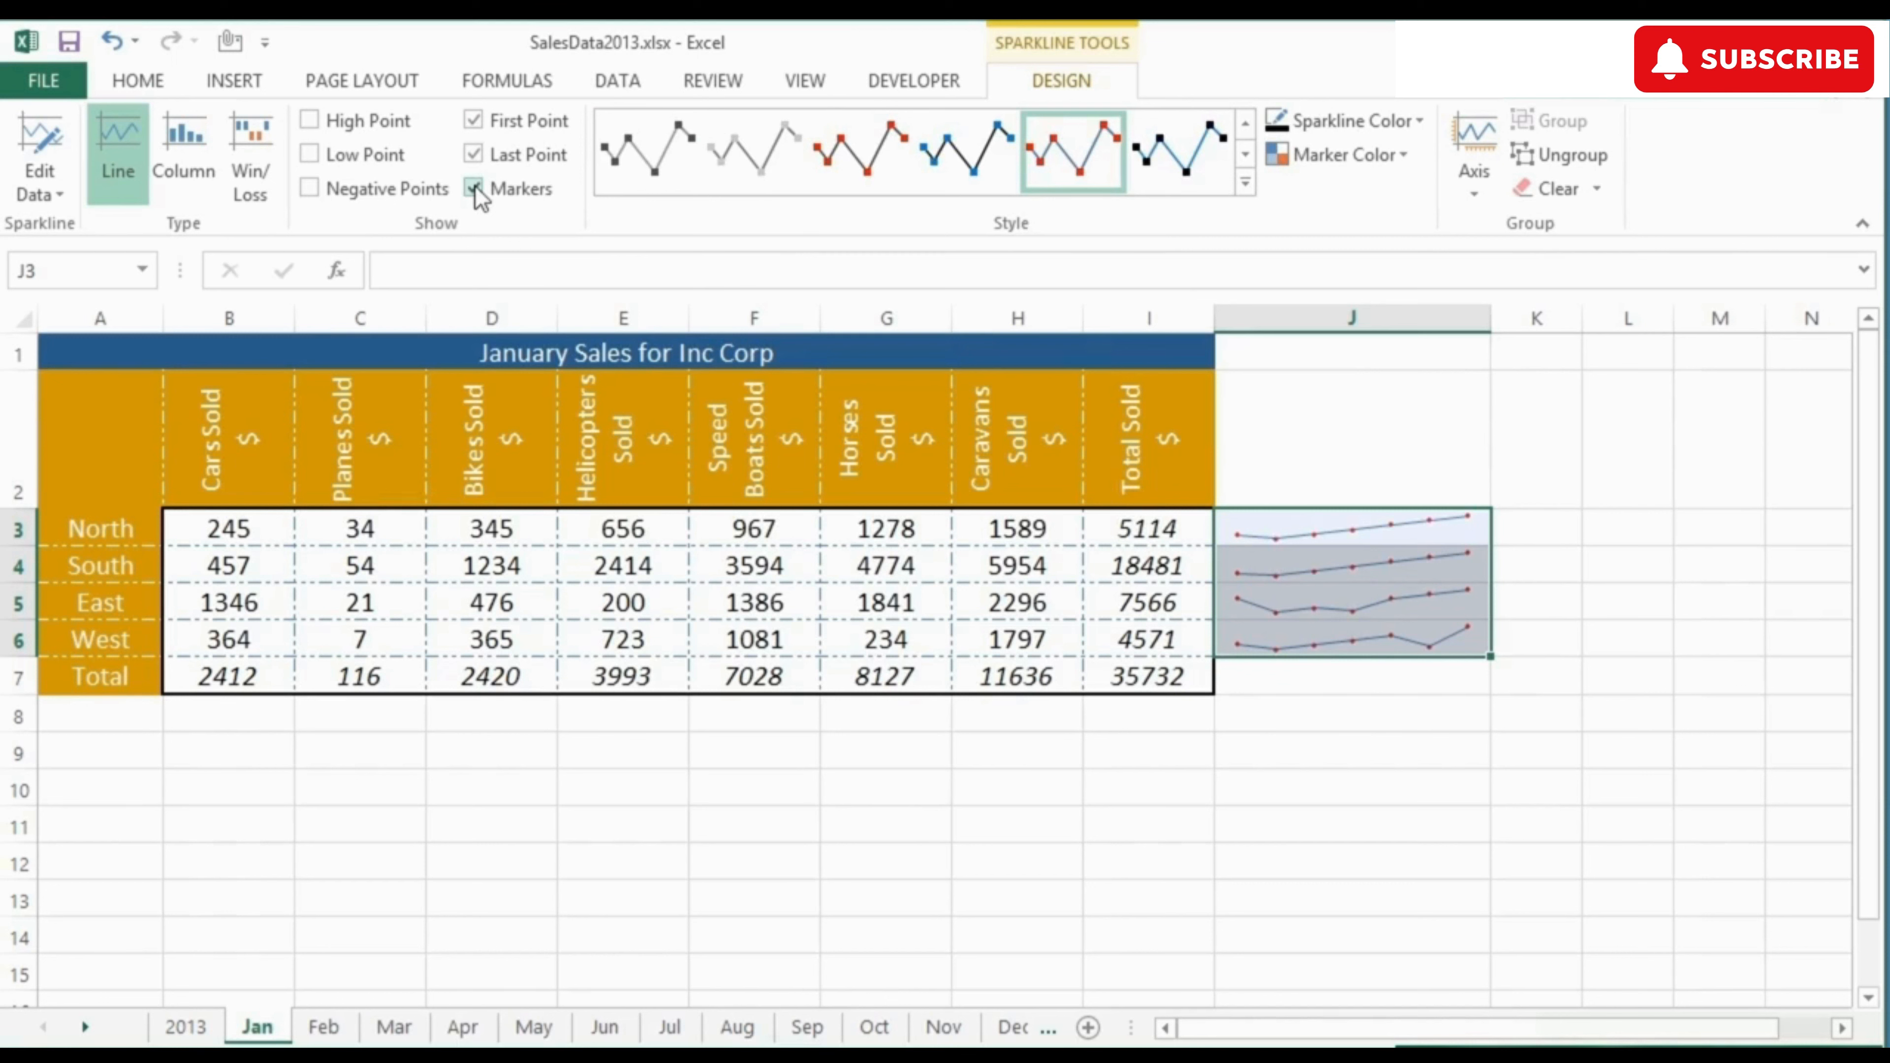
pyautogui.click(478, 192)
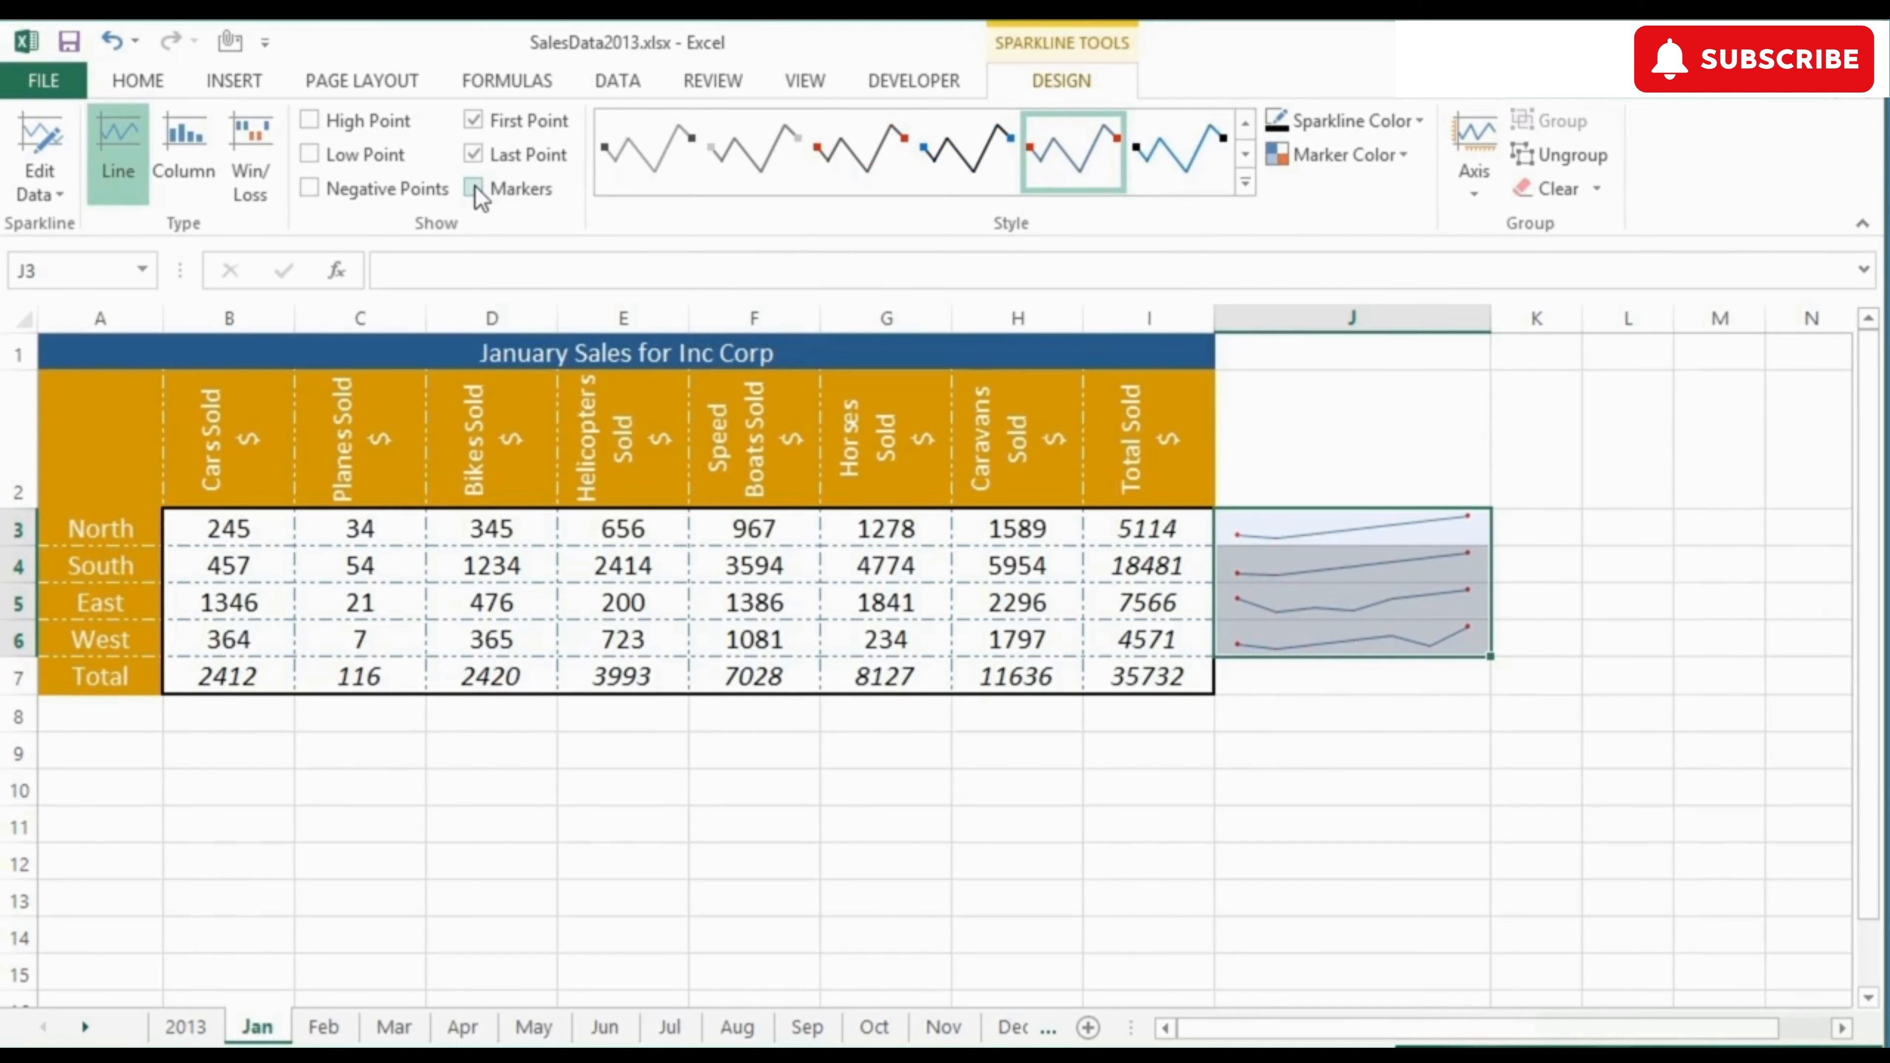
# Step: Highlight the high and low points of the sparklines, with the first and last point markers turned off
pyautogui.click(312, 123)
pyautogui.click(474, 120)
pyautogui.click(475, 155)
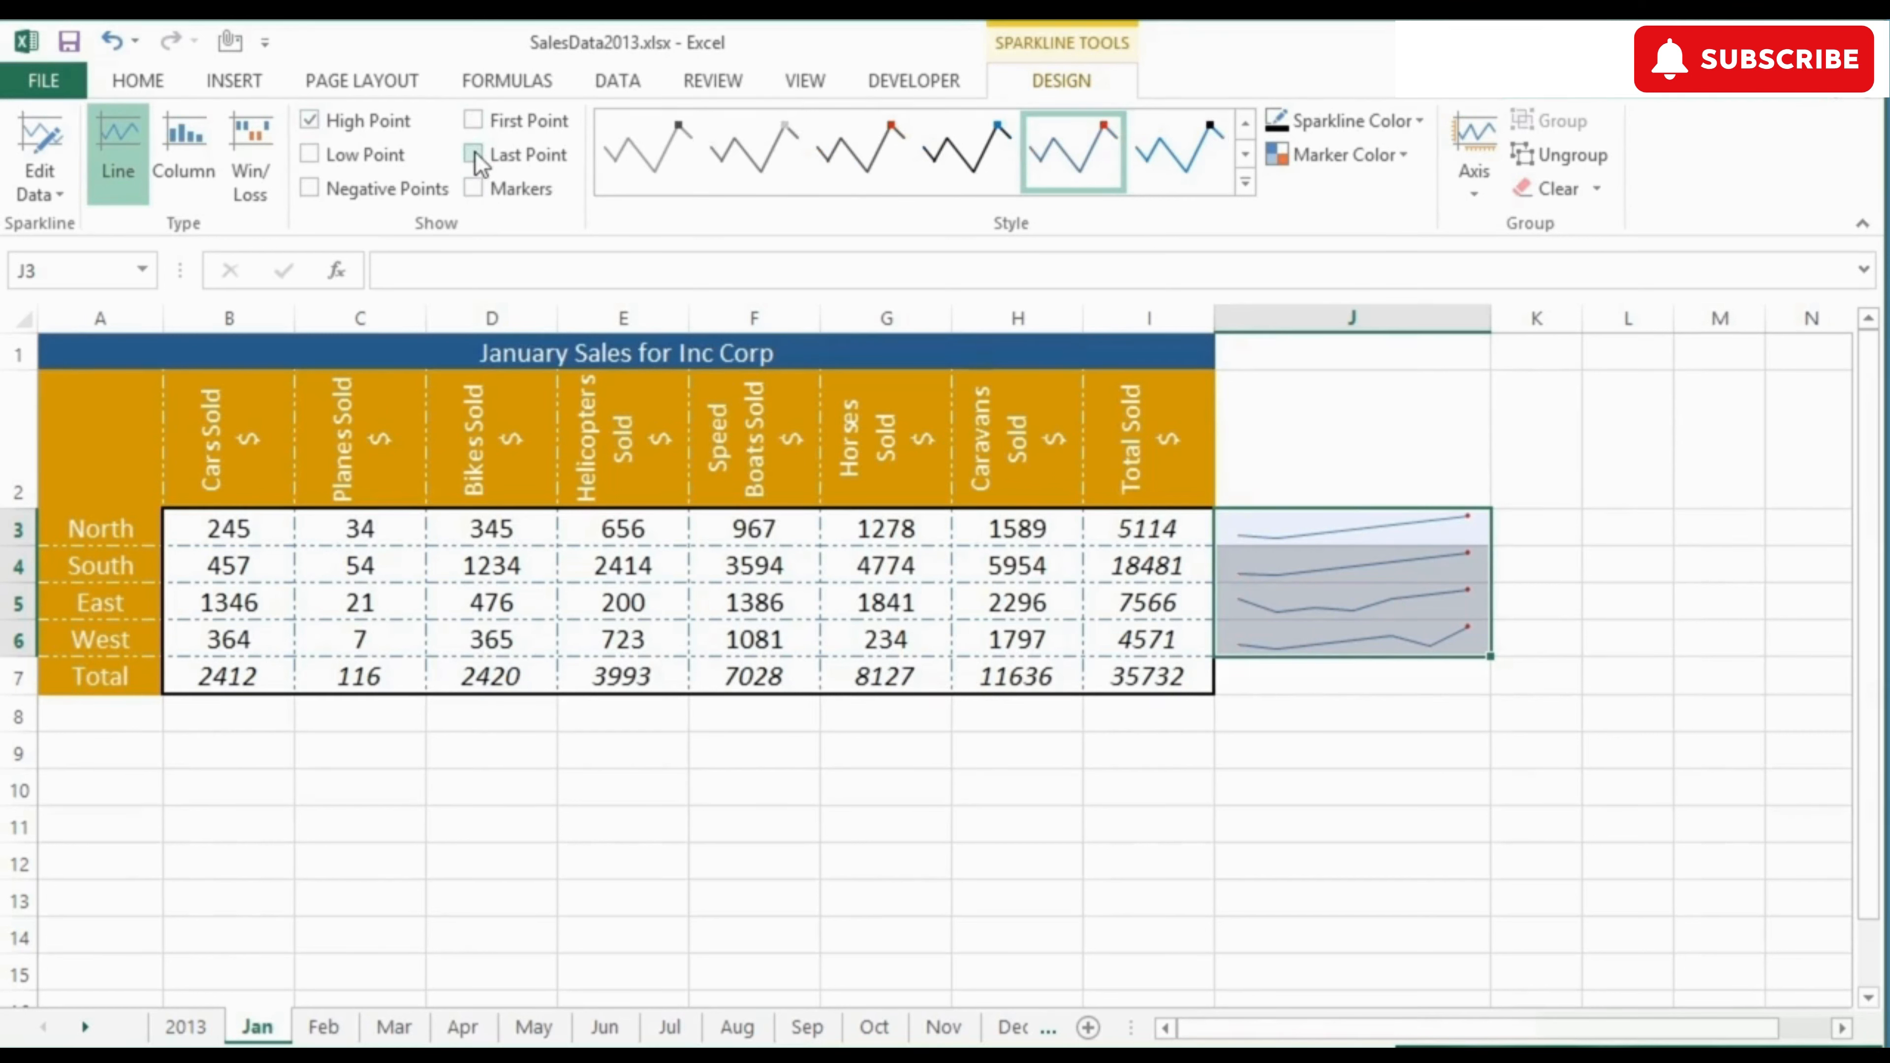
pyautogui.click(311, 157)
# Step: Set West's plane sales in C6 to 456
pyautogui.click(390, 634)
pyautogui.write('456')
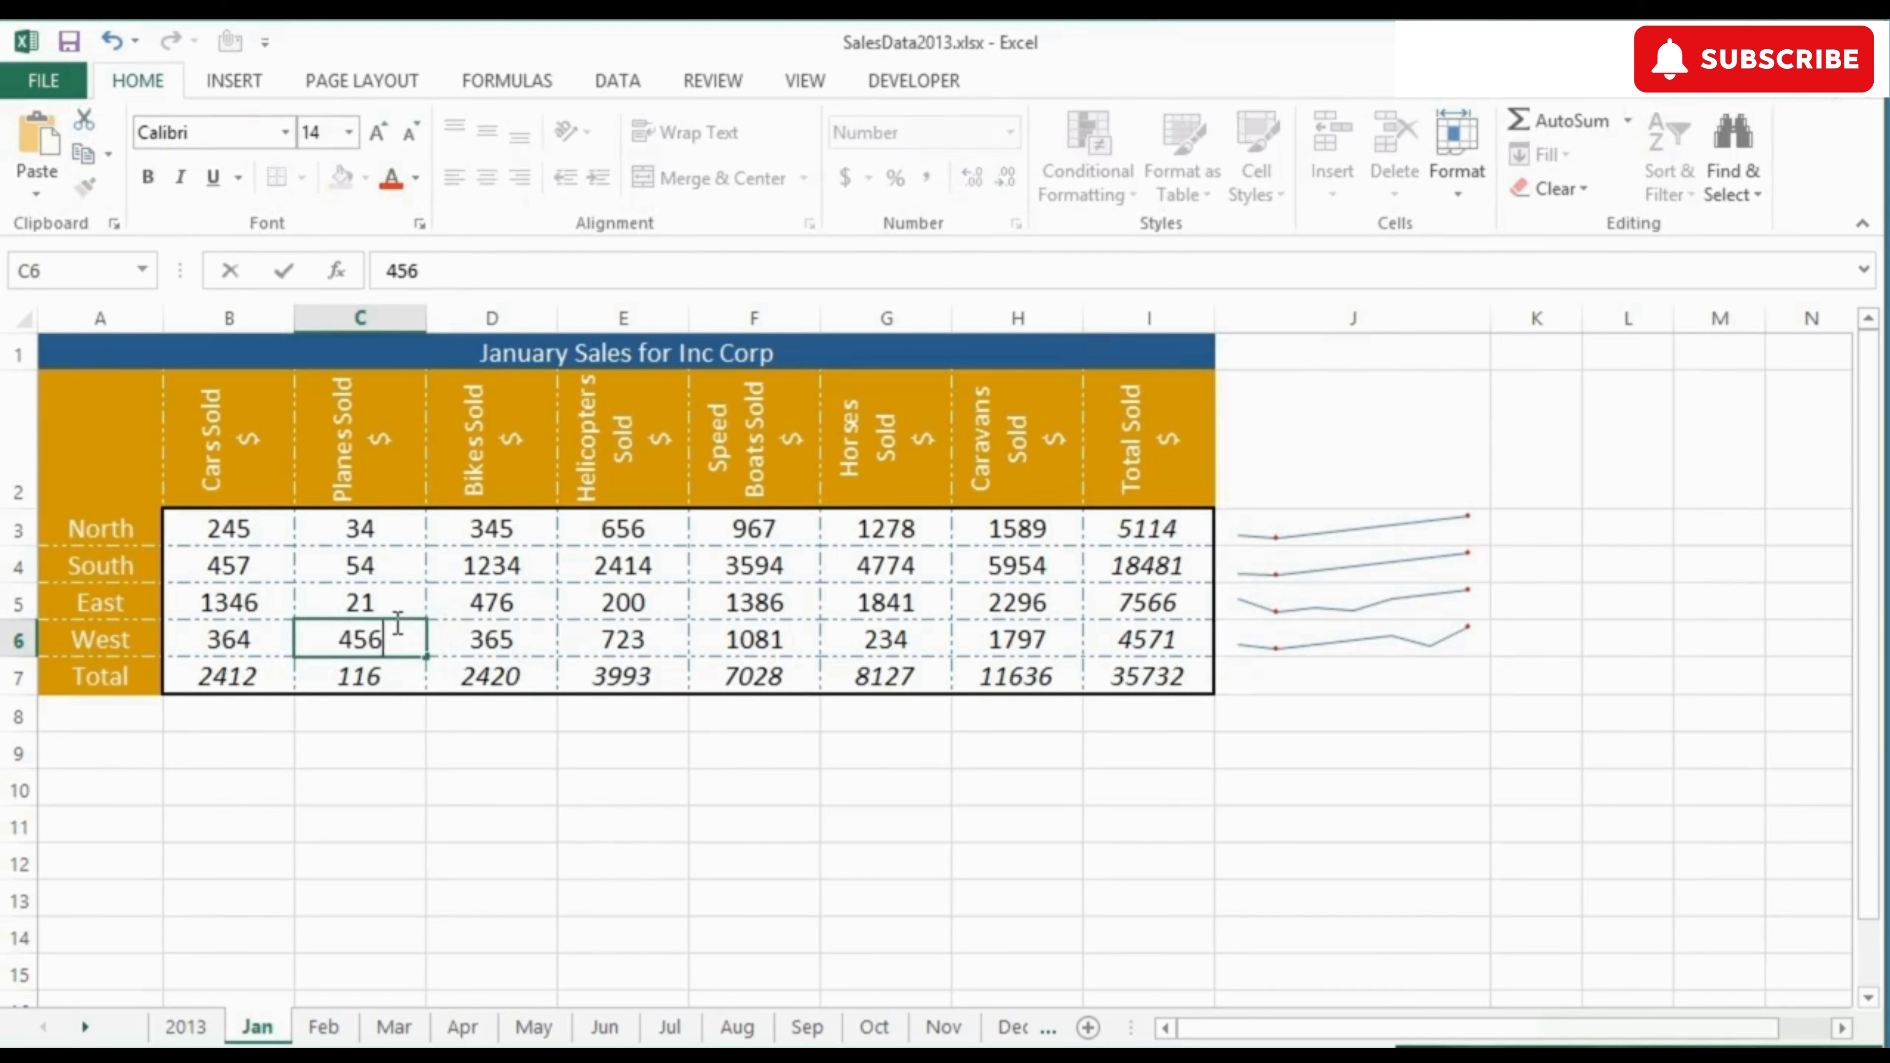
pyautogui.press('Return')
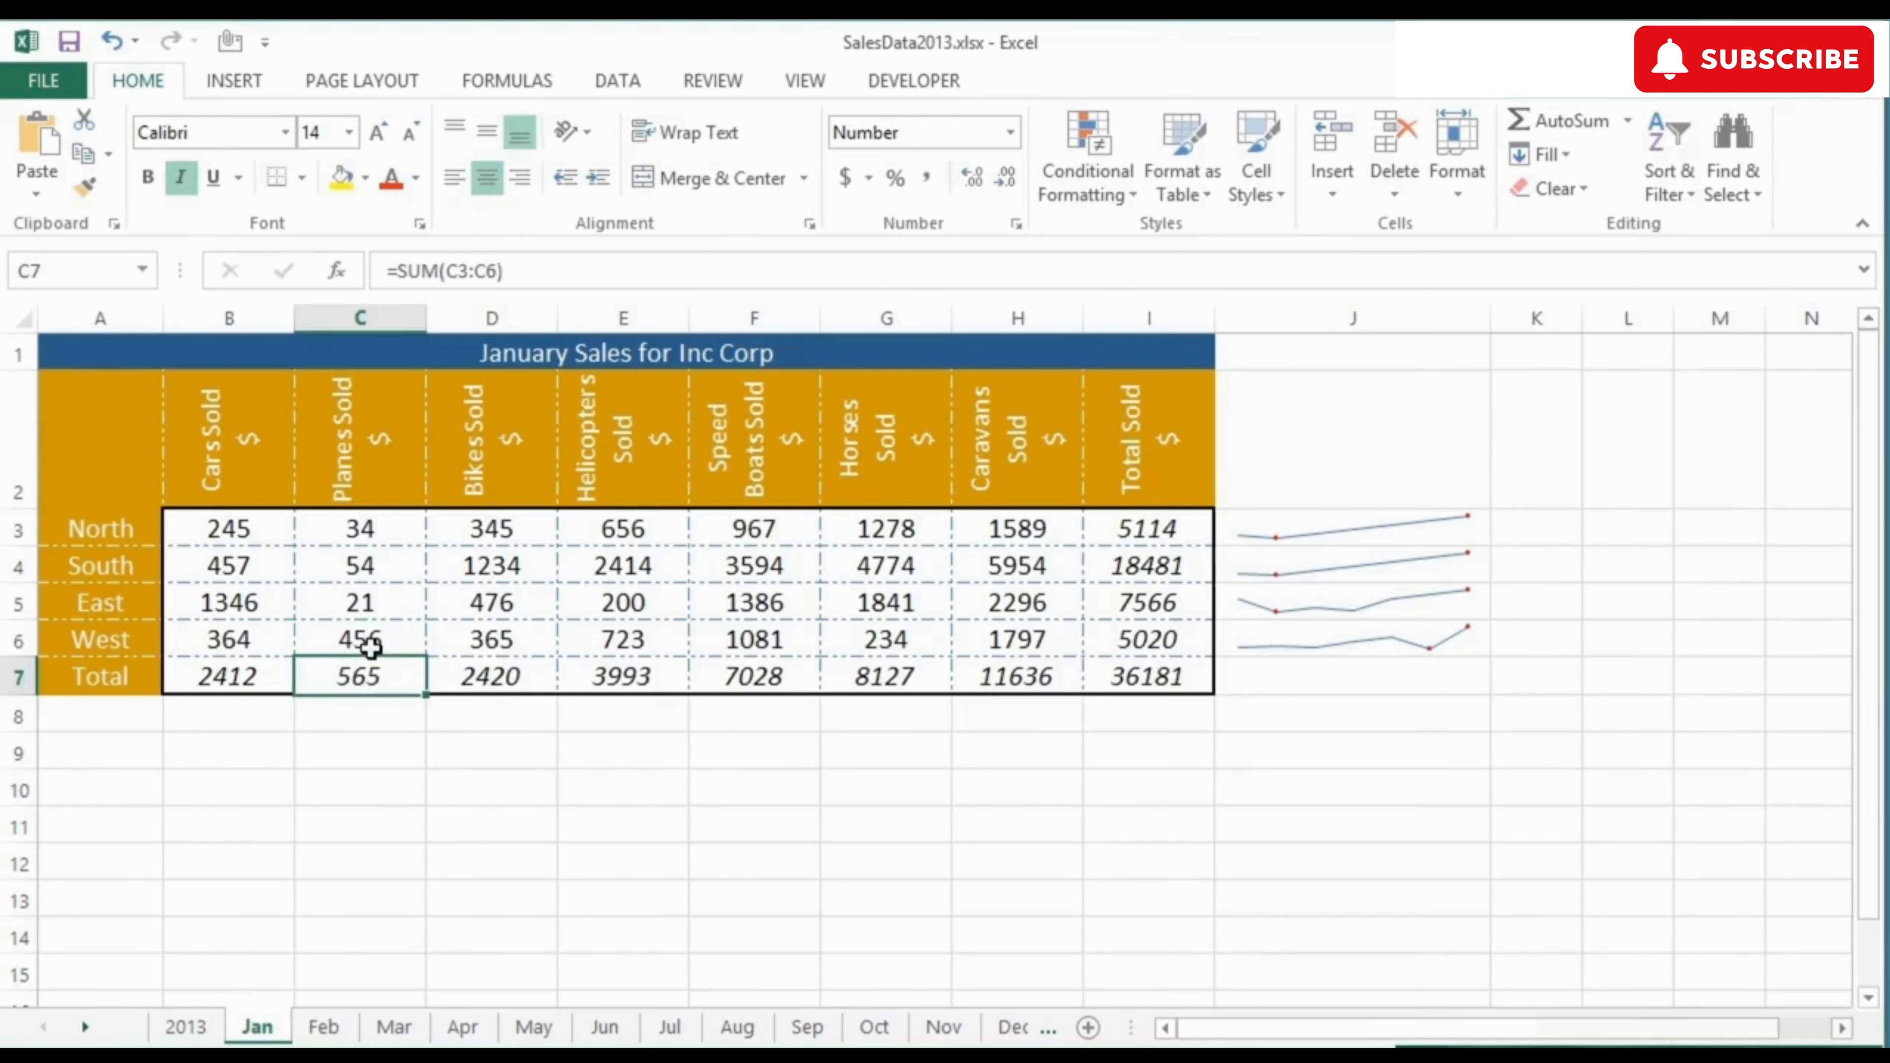
pyautogui.click(370, 646)
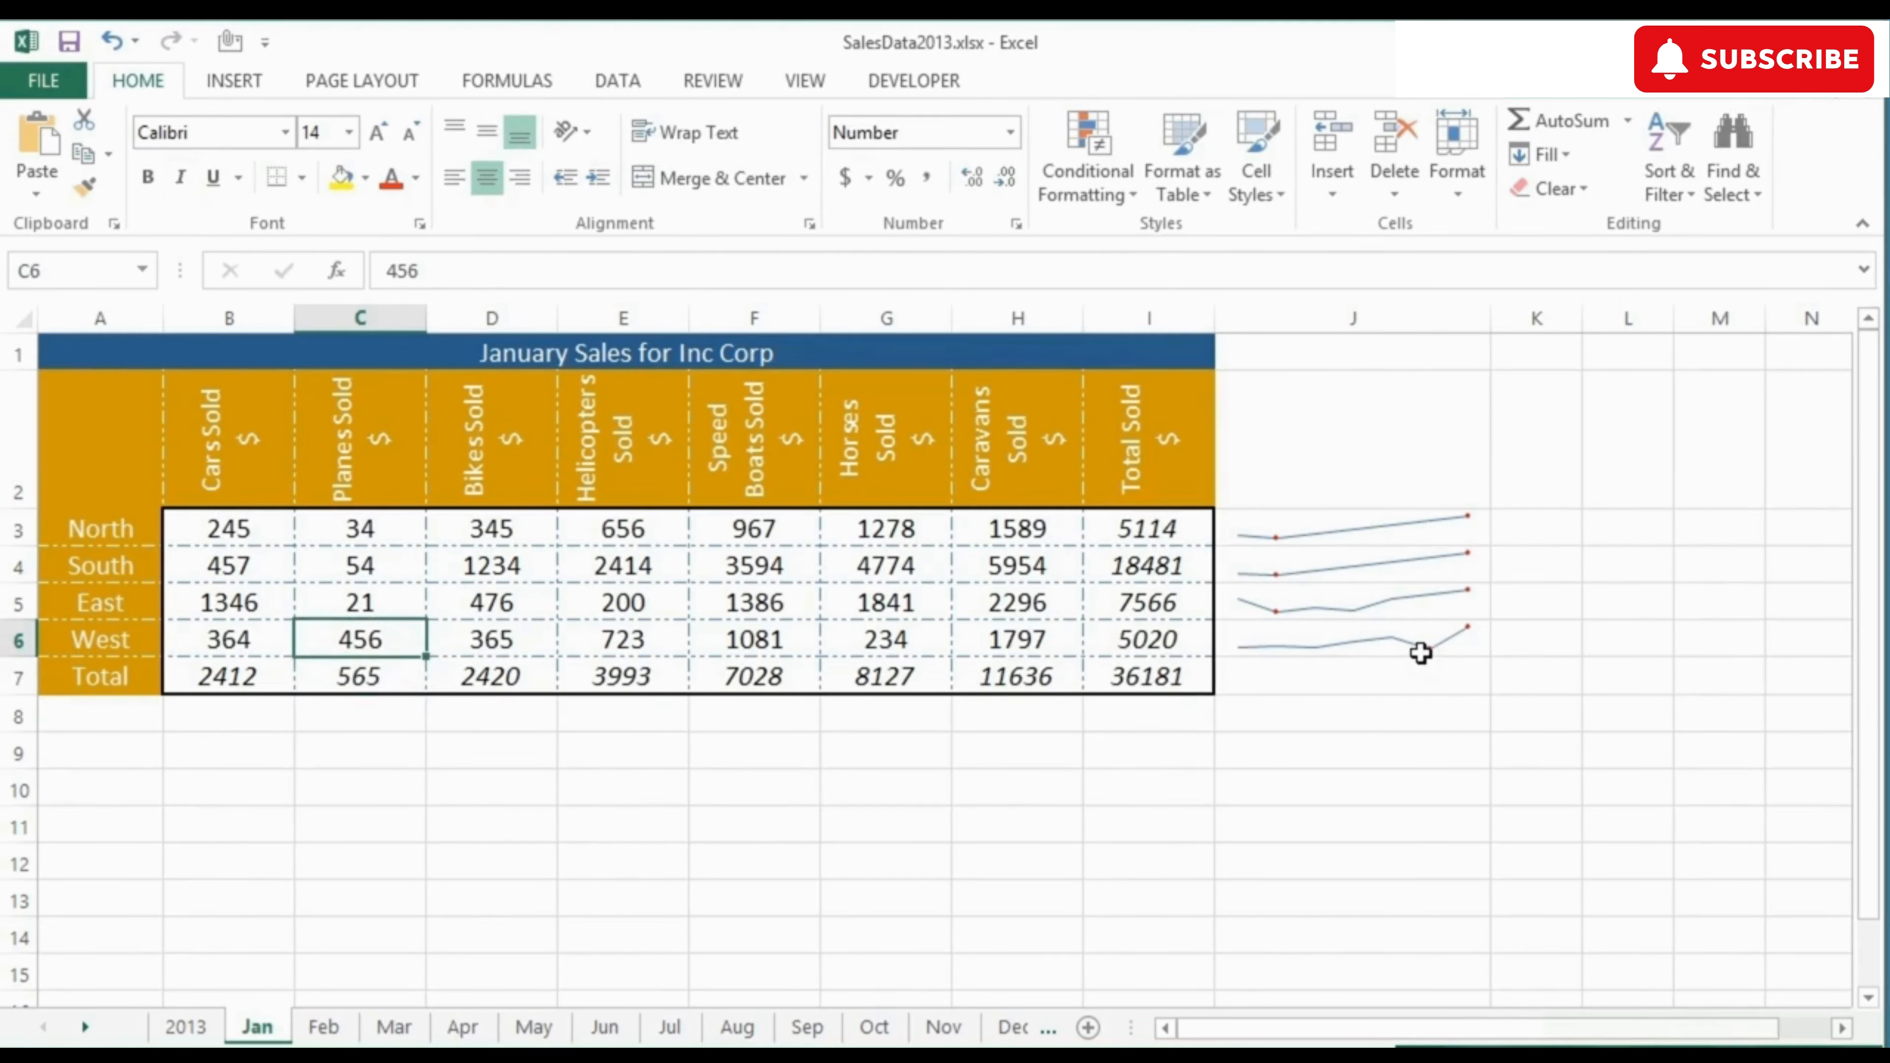
# Step: Apply the sparkline style with a black line and blue high and low points to the group in J3:J6
pyautogui.click(1343, 530)
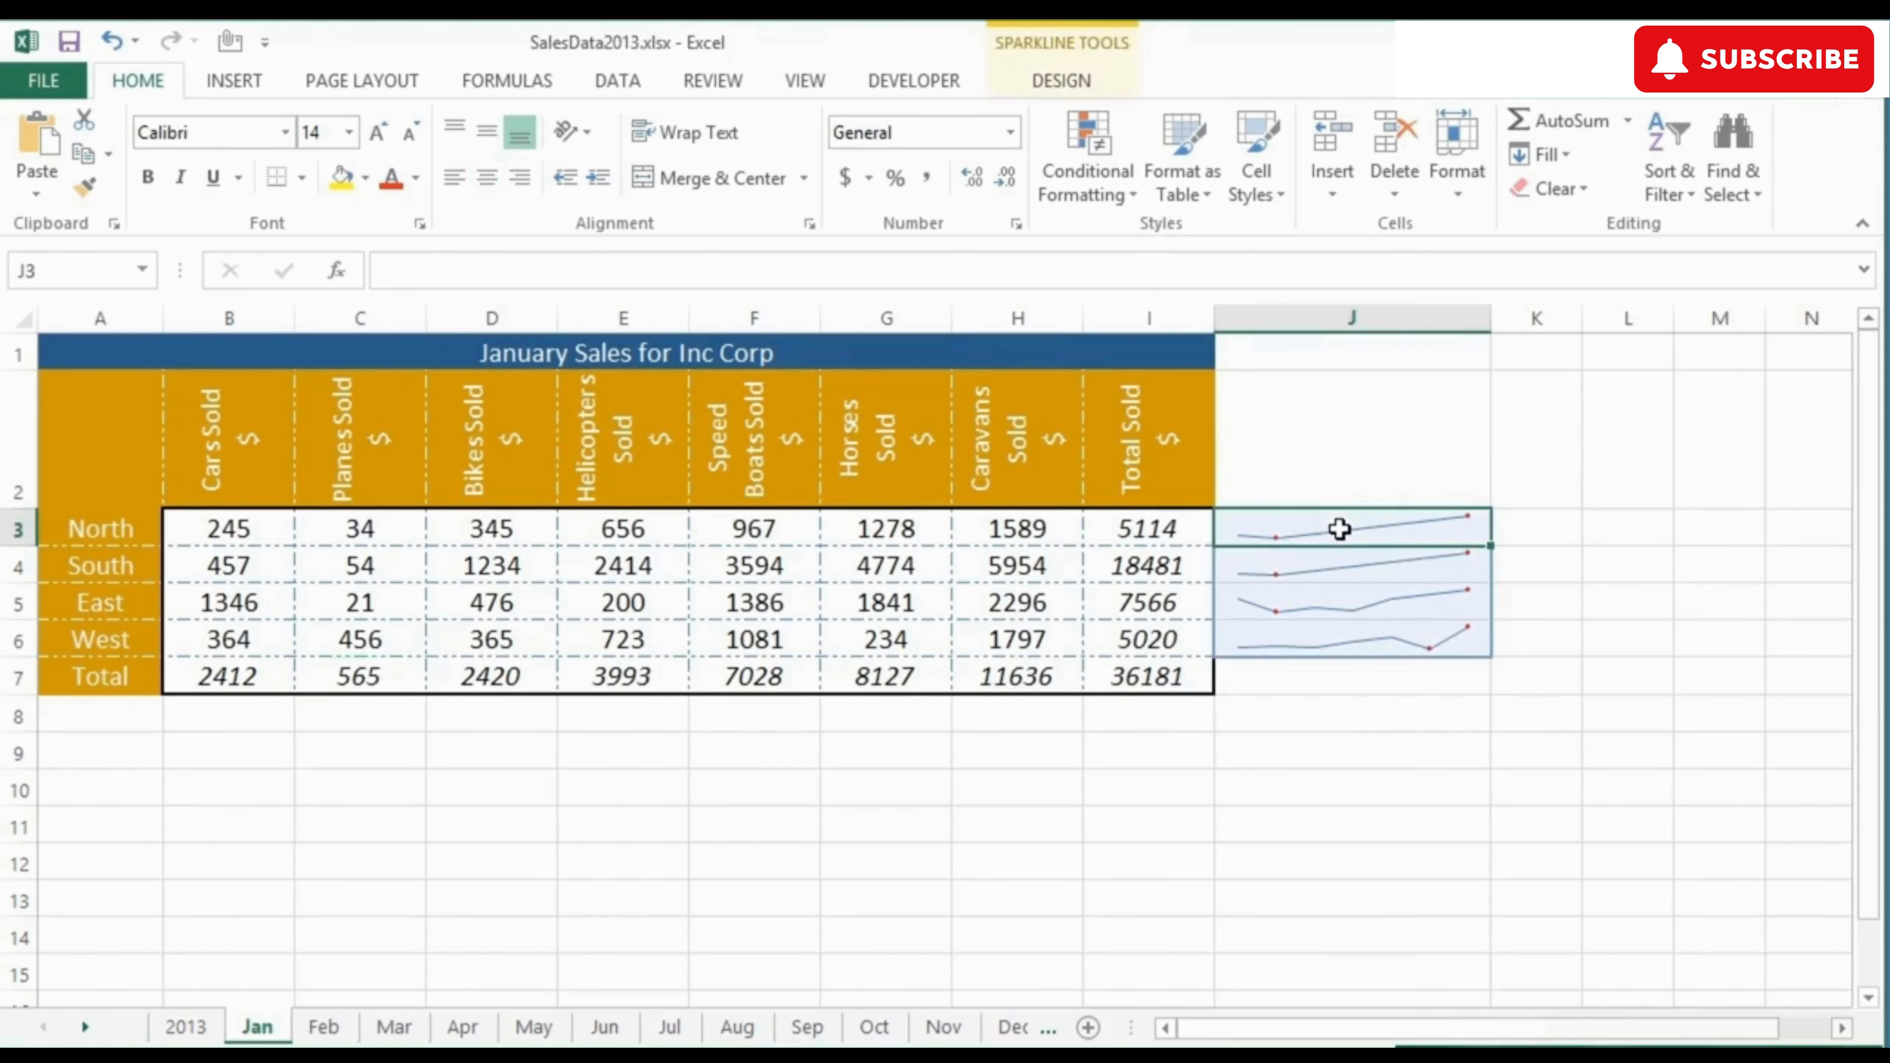
pyautogui.click(1071, 81)
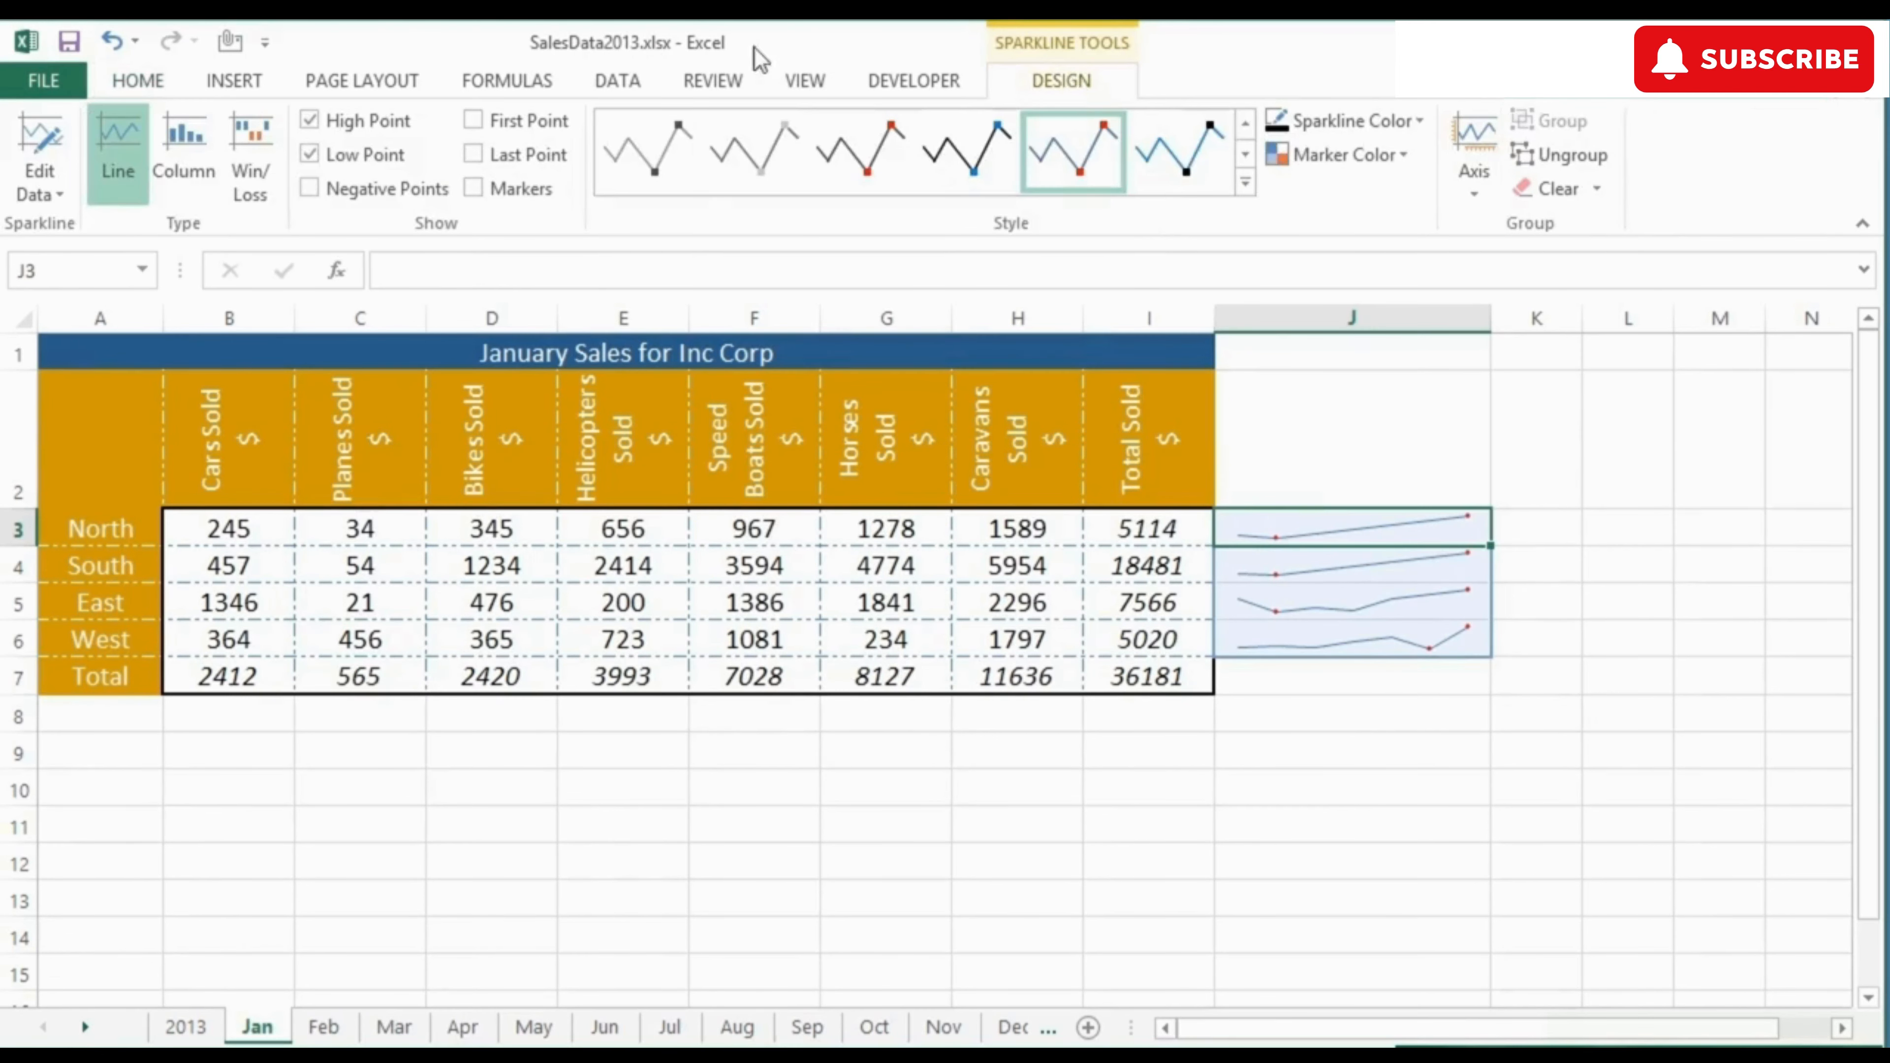
pyautogui.click(1244, 182)
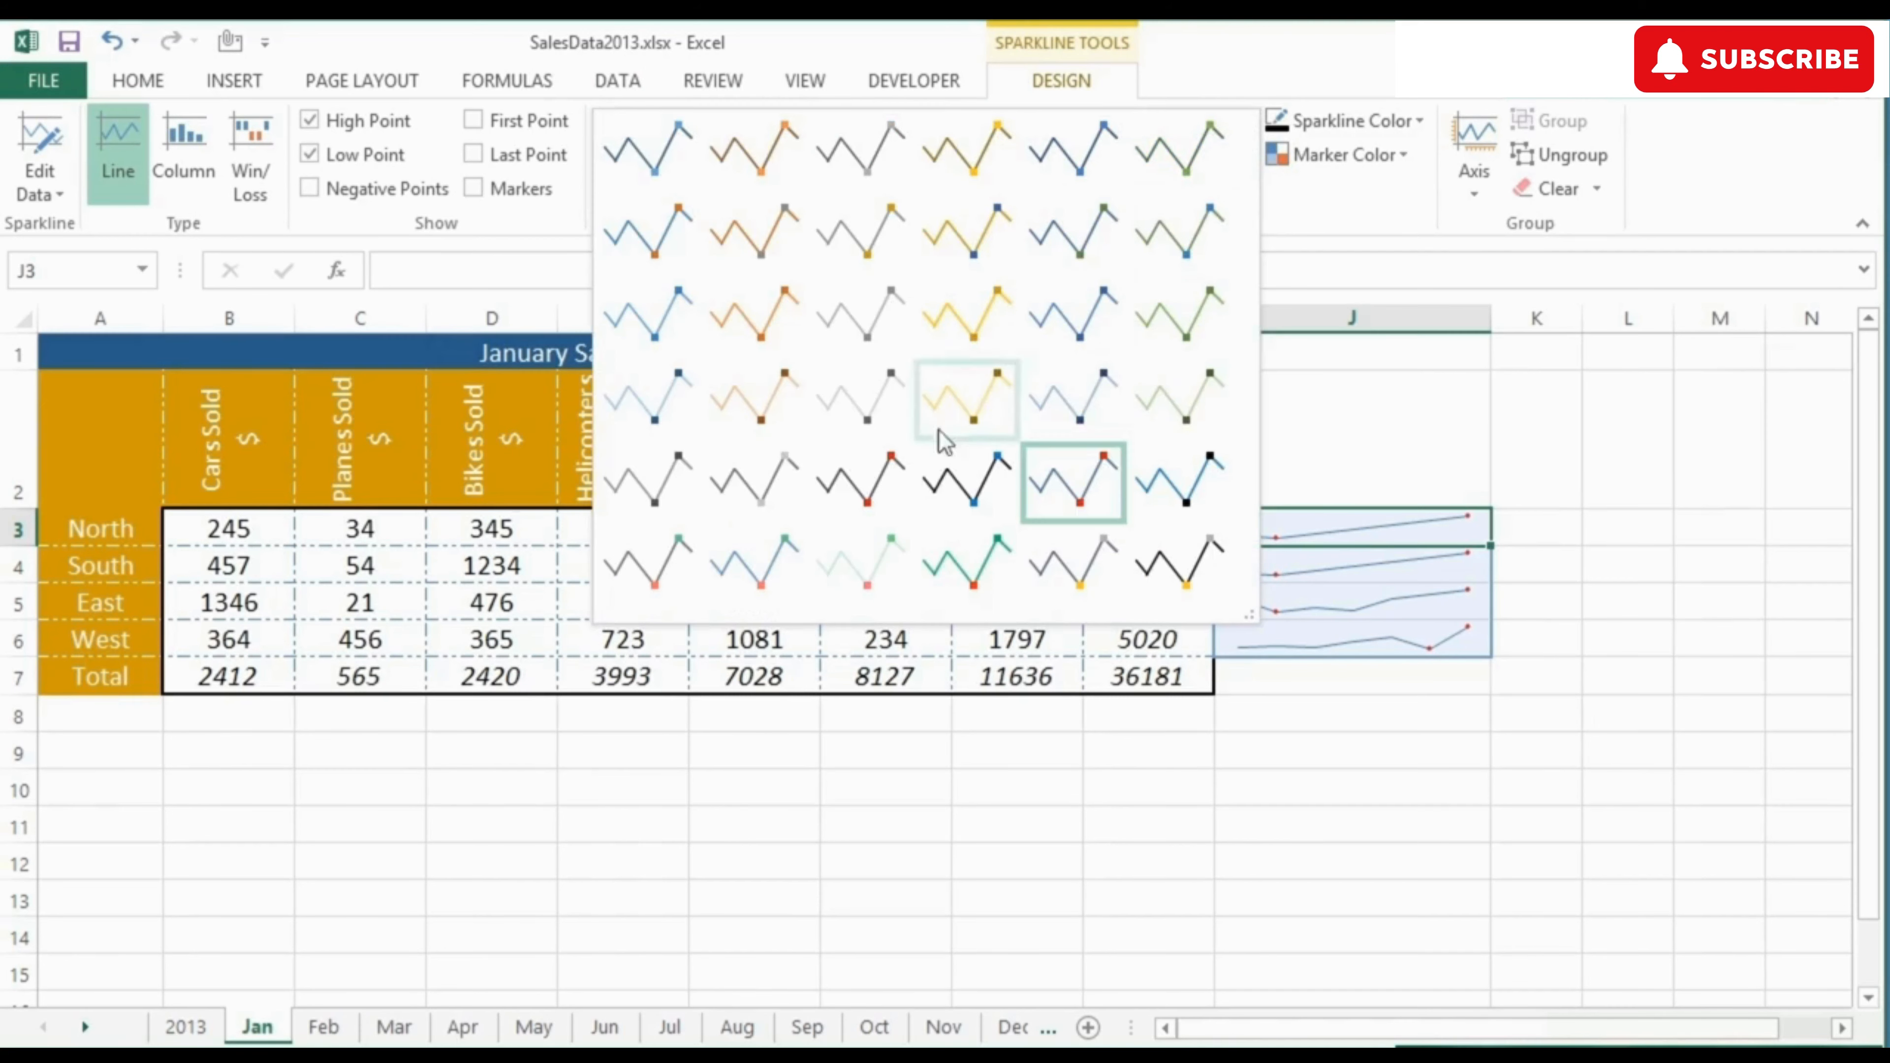
pyautogui.click(889, 473)
pyautogui.click(1244, 183)
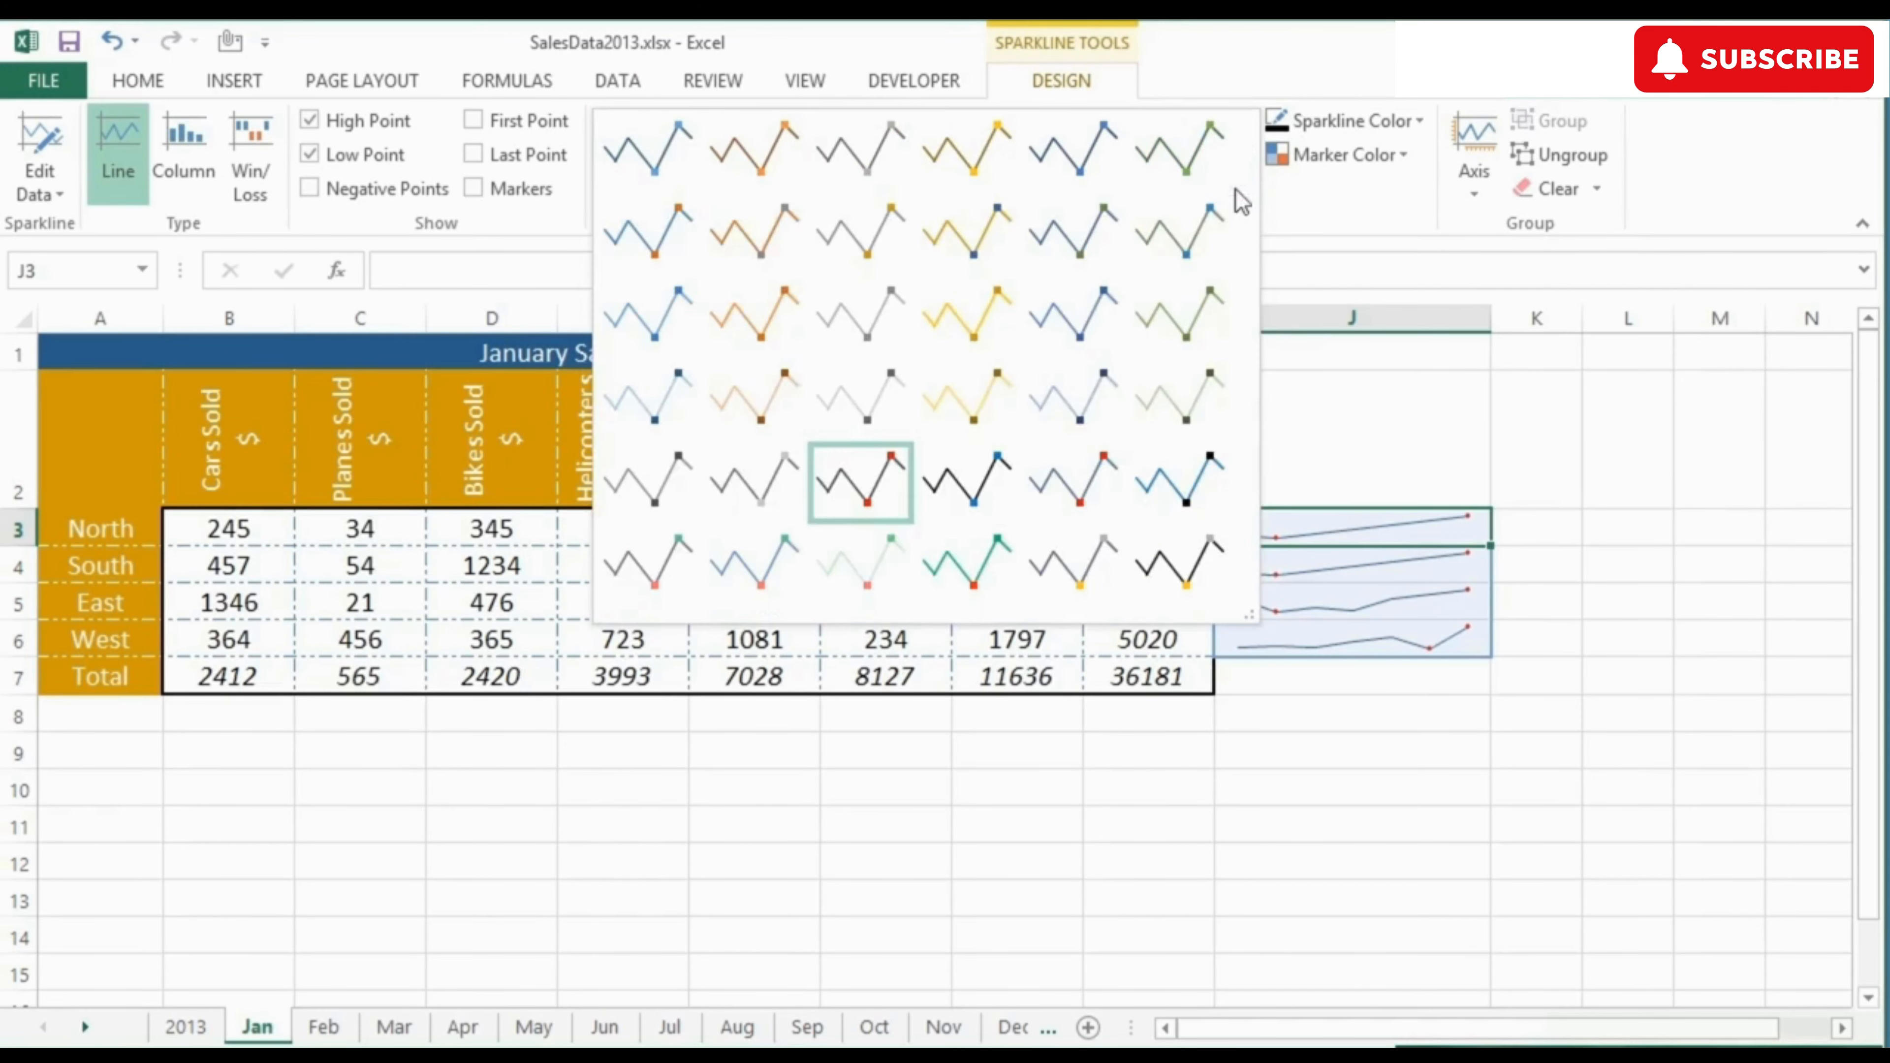
pyautogui.click(989, 477)
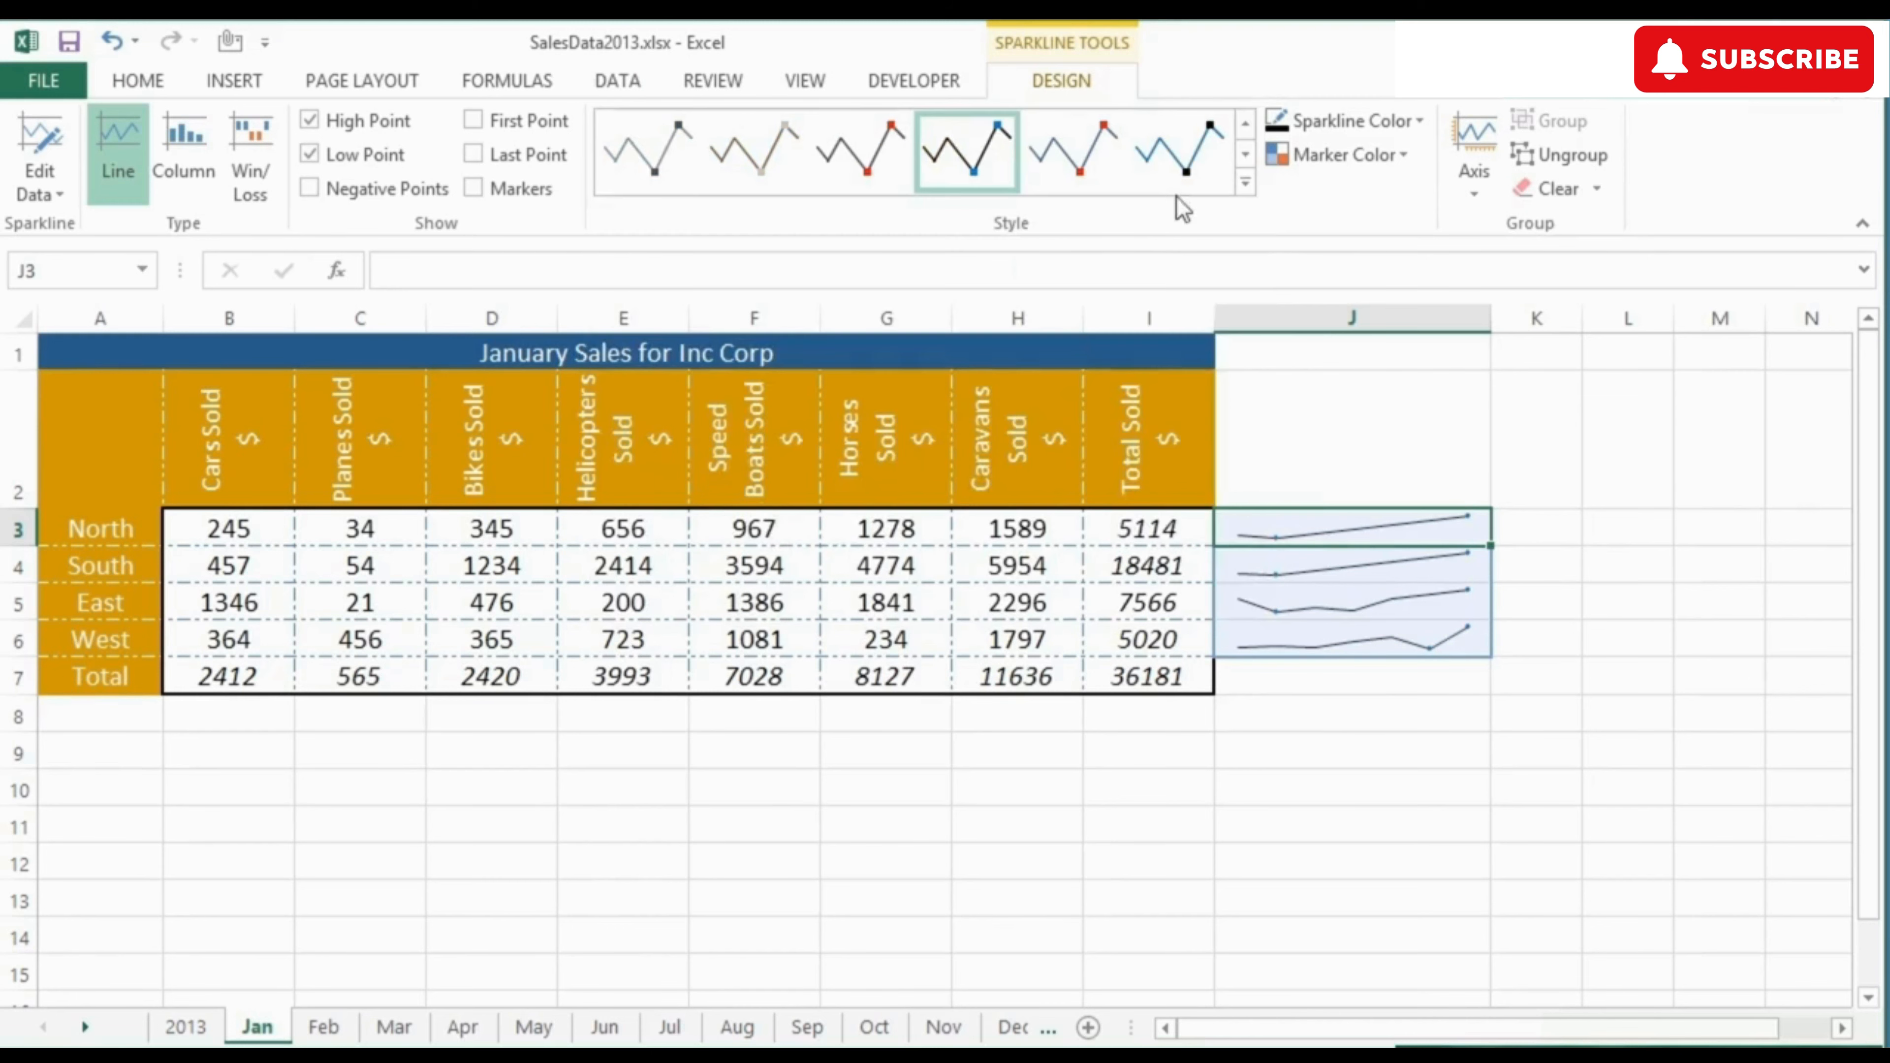
# Step: Change the sparkline line color to Orange, Accent 2 and the color of the Markers to standard red
pyautogui.click(1417, 125)
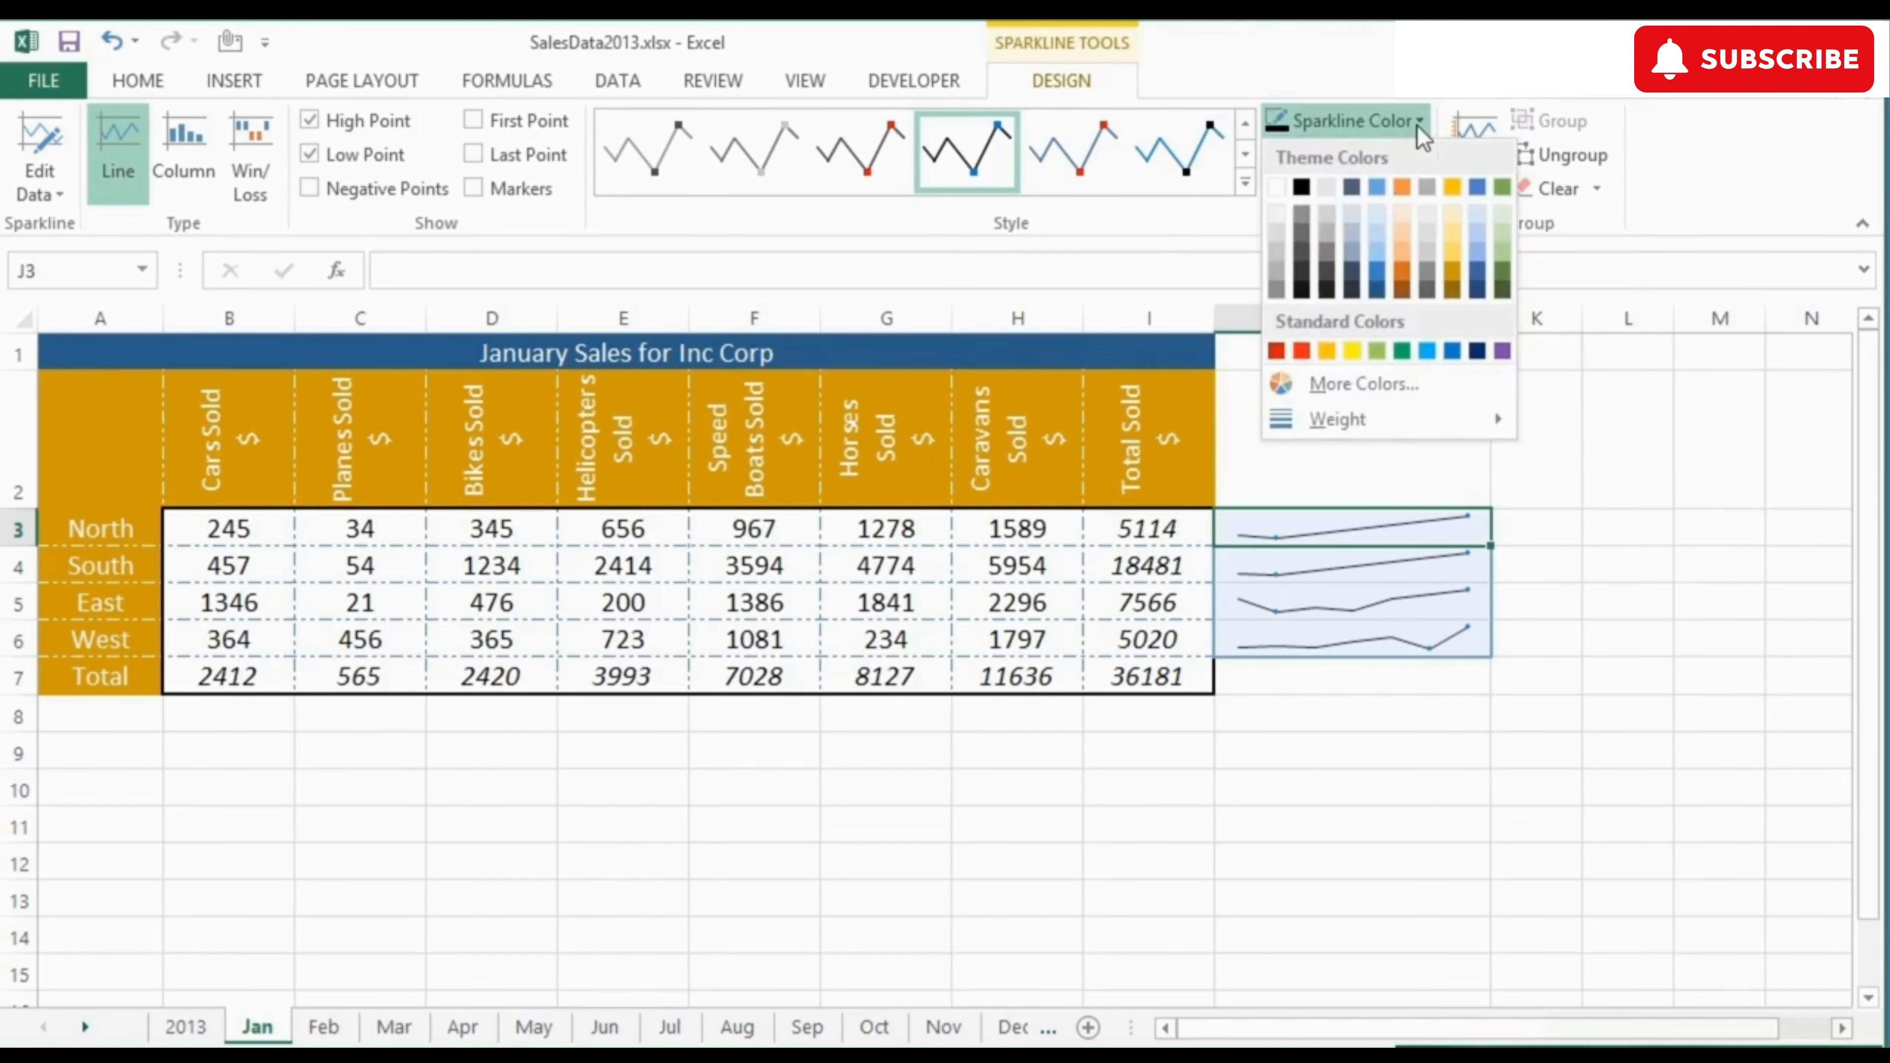
pyautogui.click(1402, 187)
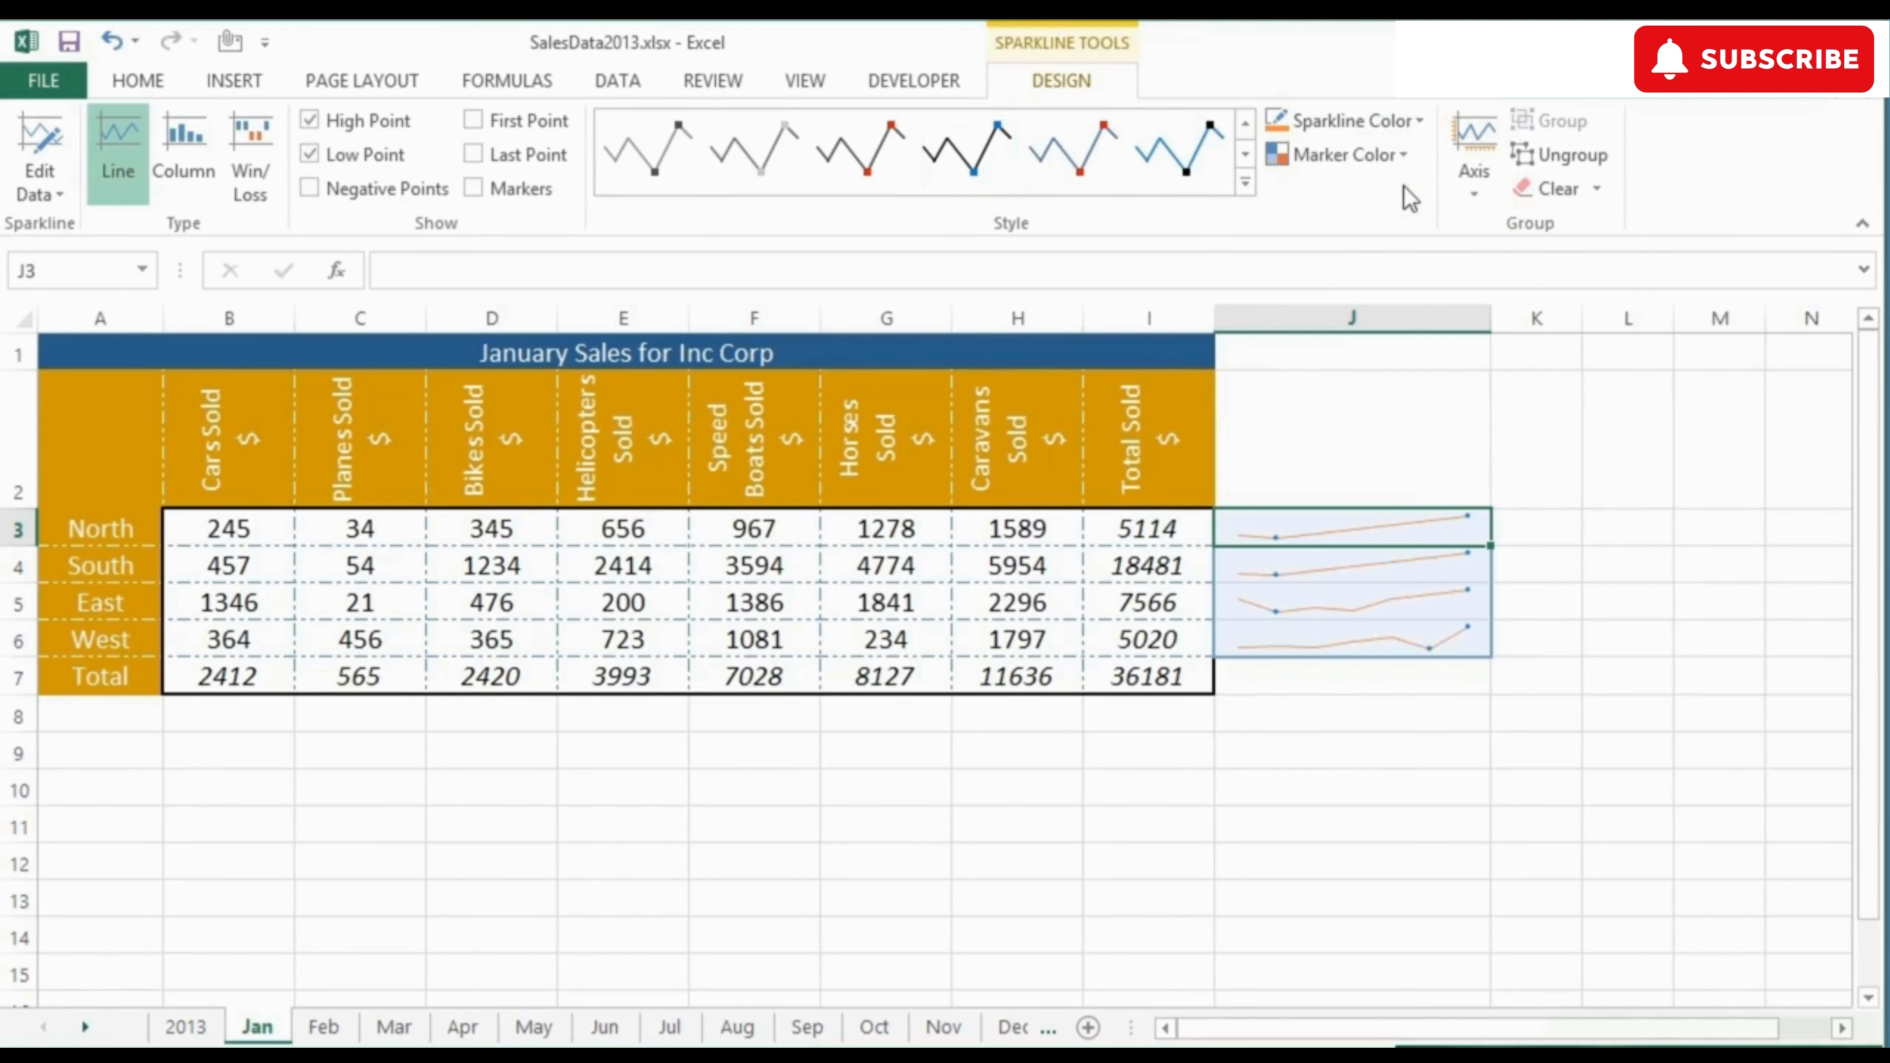
pyautogui.click(1409, 157)
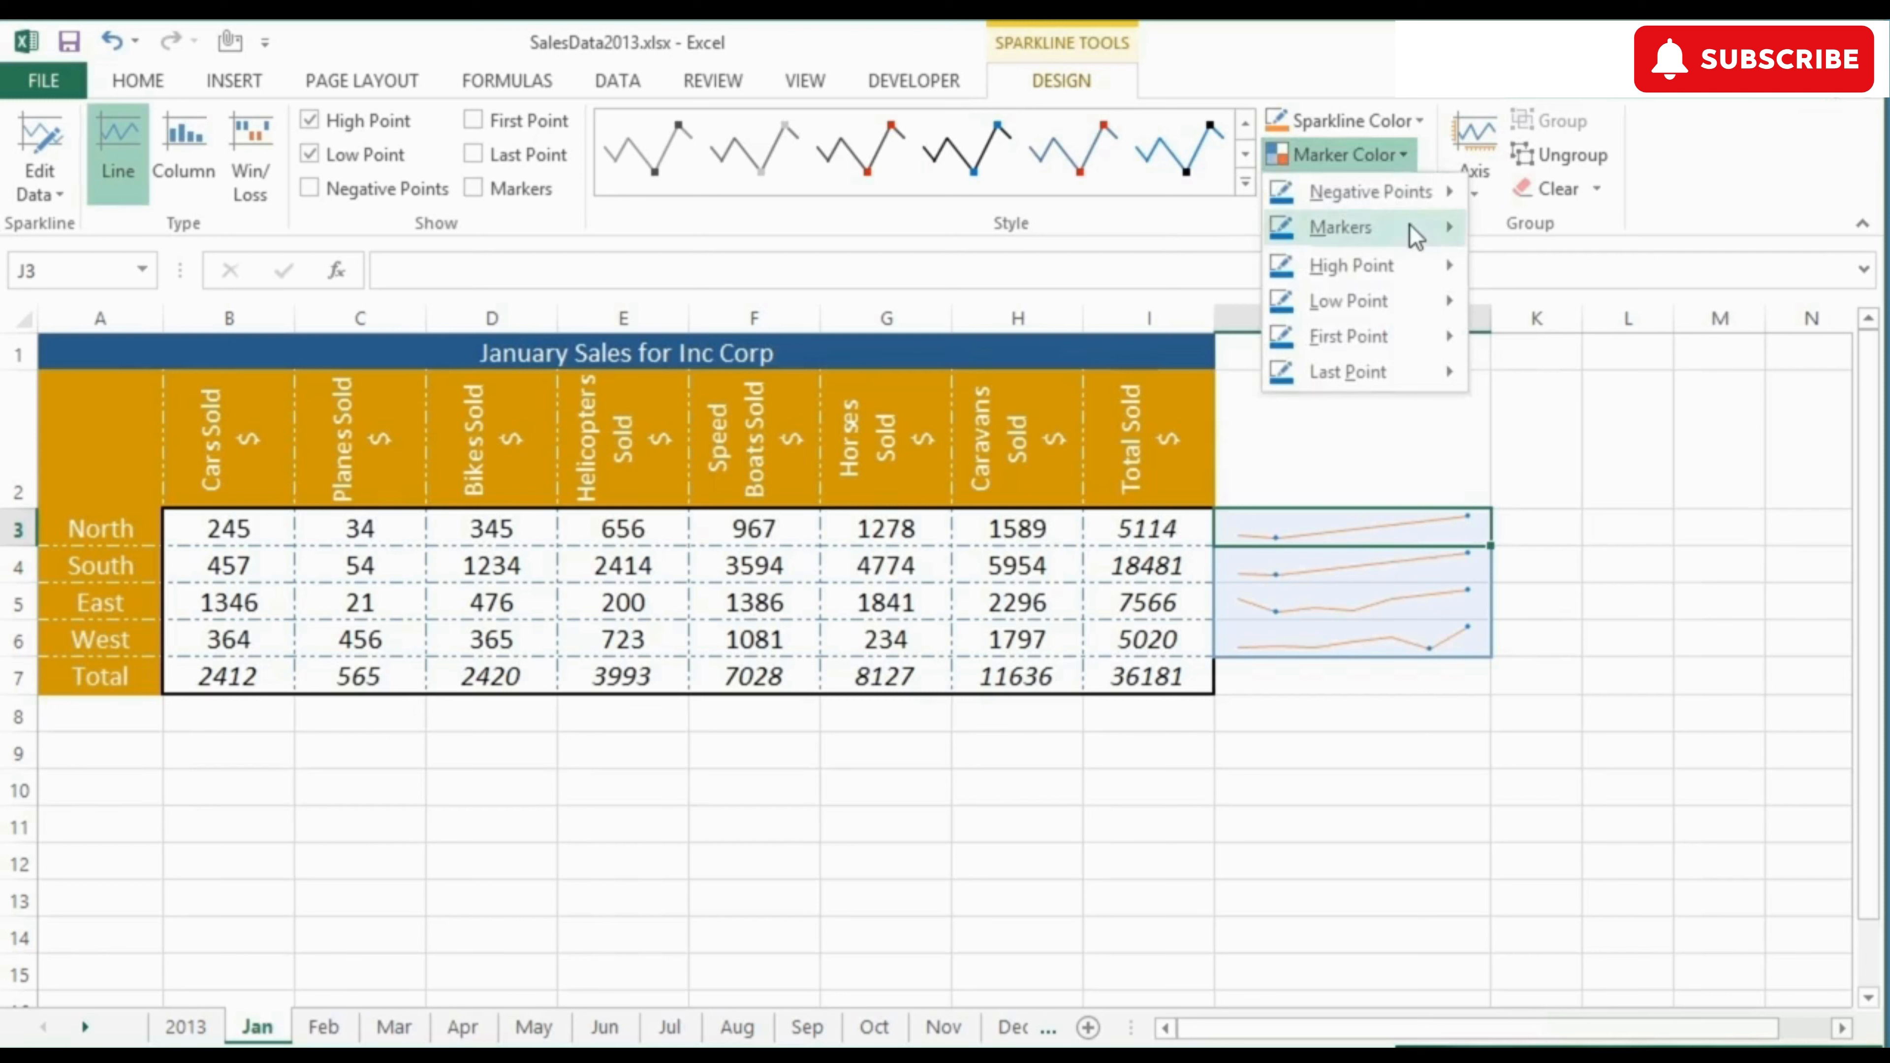
pyautogui.moveTo(1413, 235)
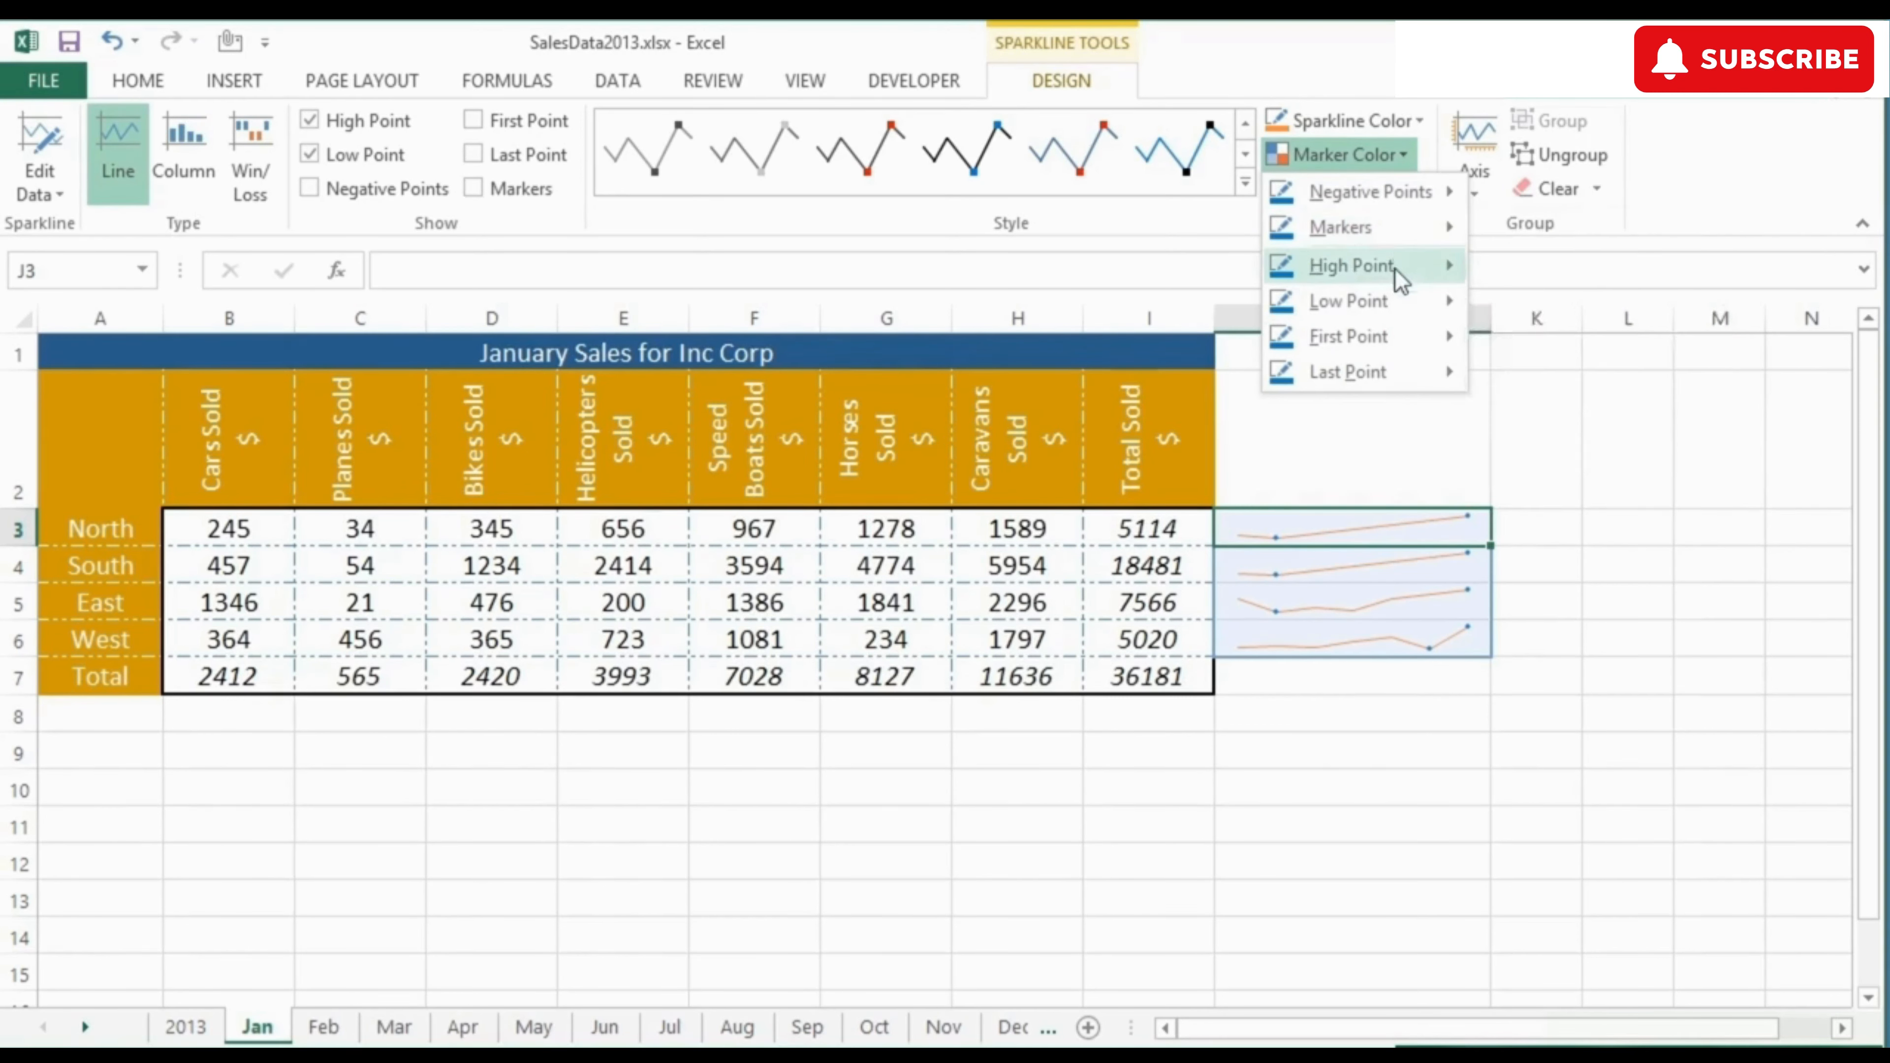
pyautogui.moveTo(1392, 341)
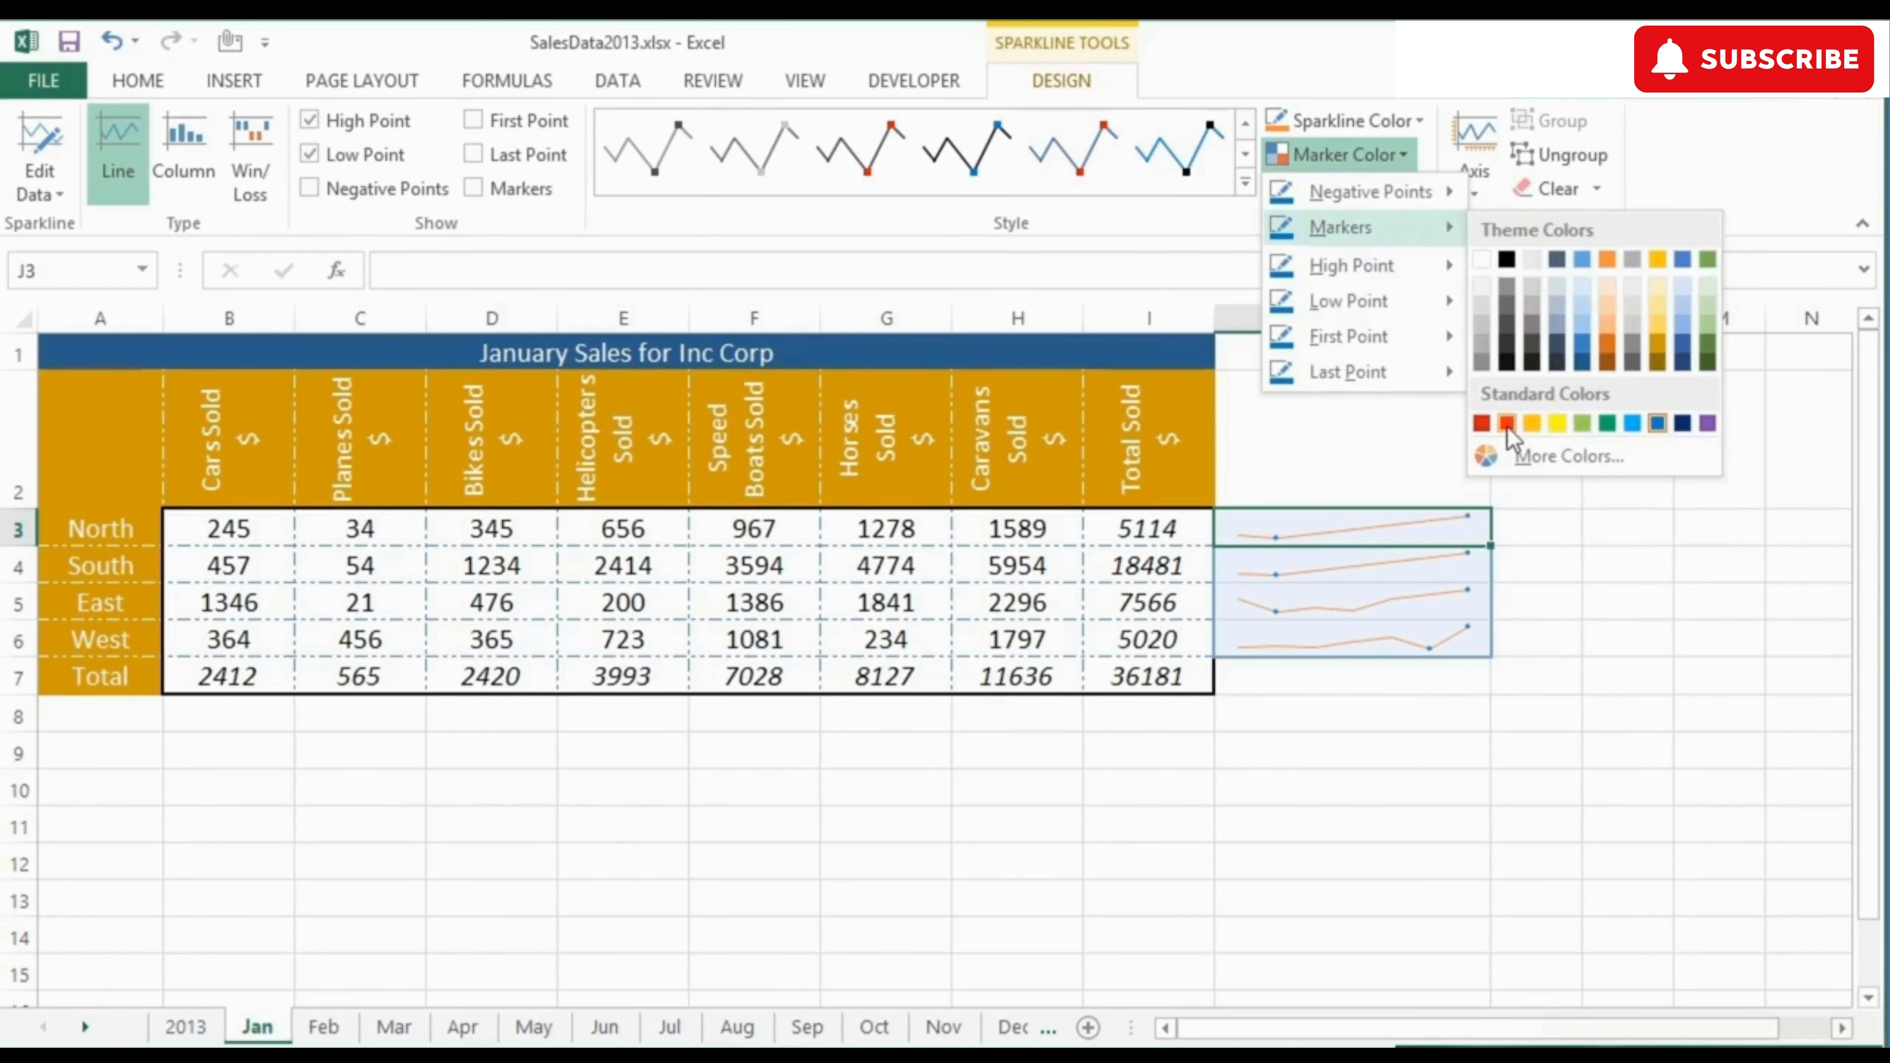
pyautogui.click(1507, 426)
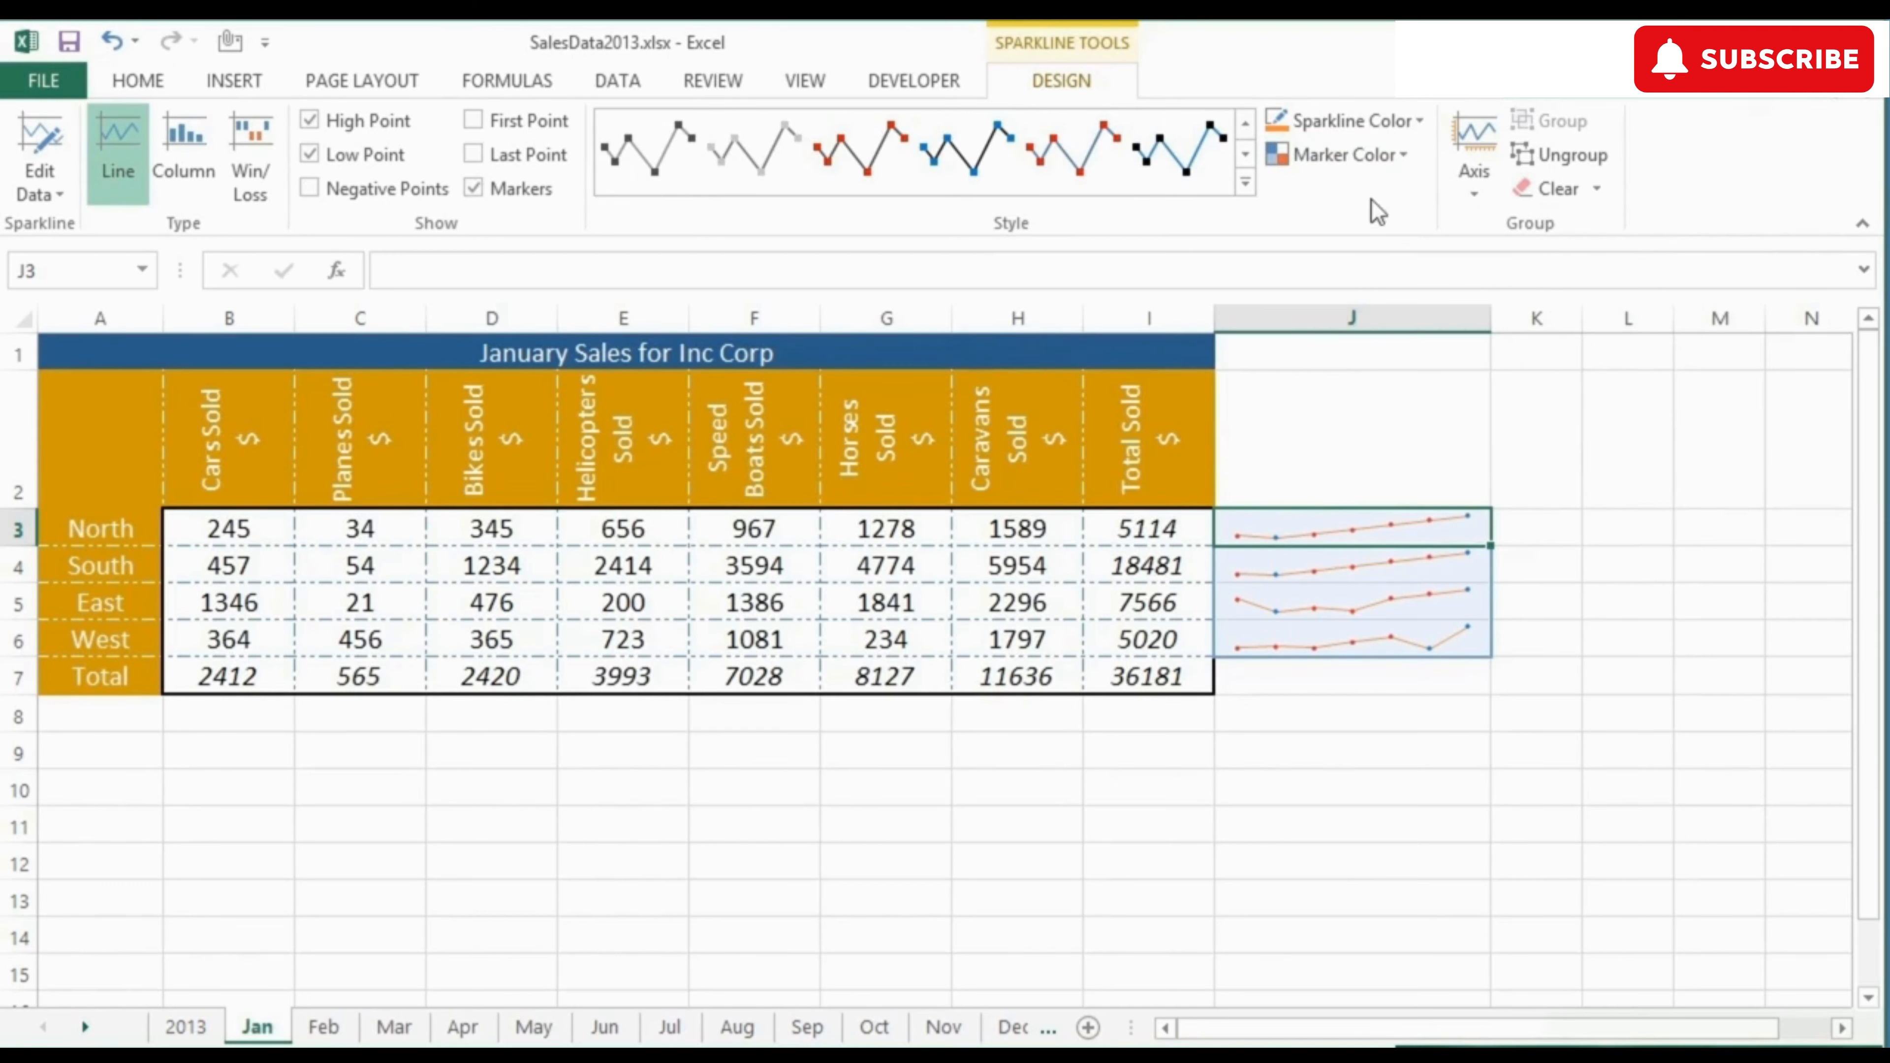
# Step: Set both the vertical axis minimum and maximum value options to Same for All Sparklines
pyautogui.click(1472, 194)
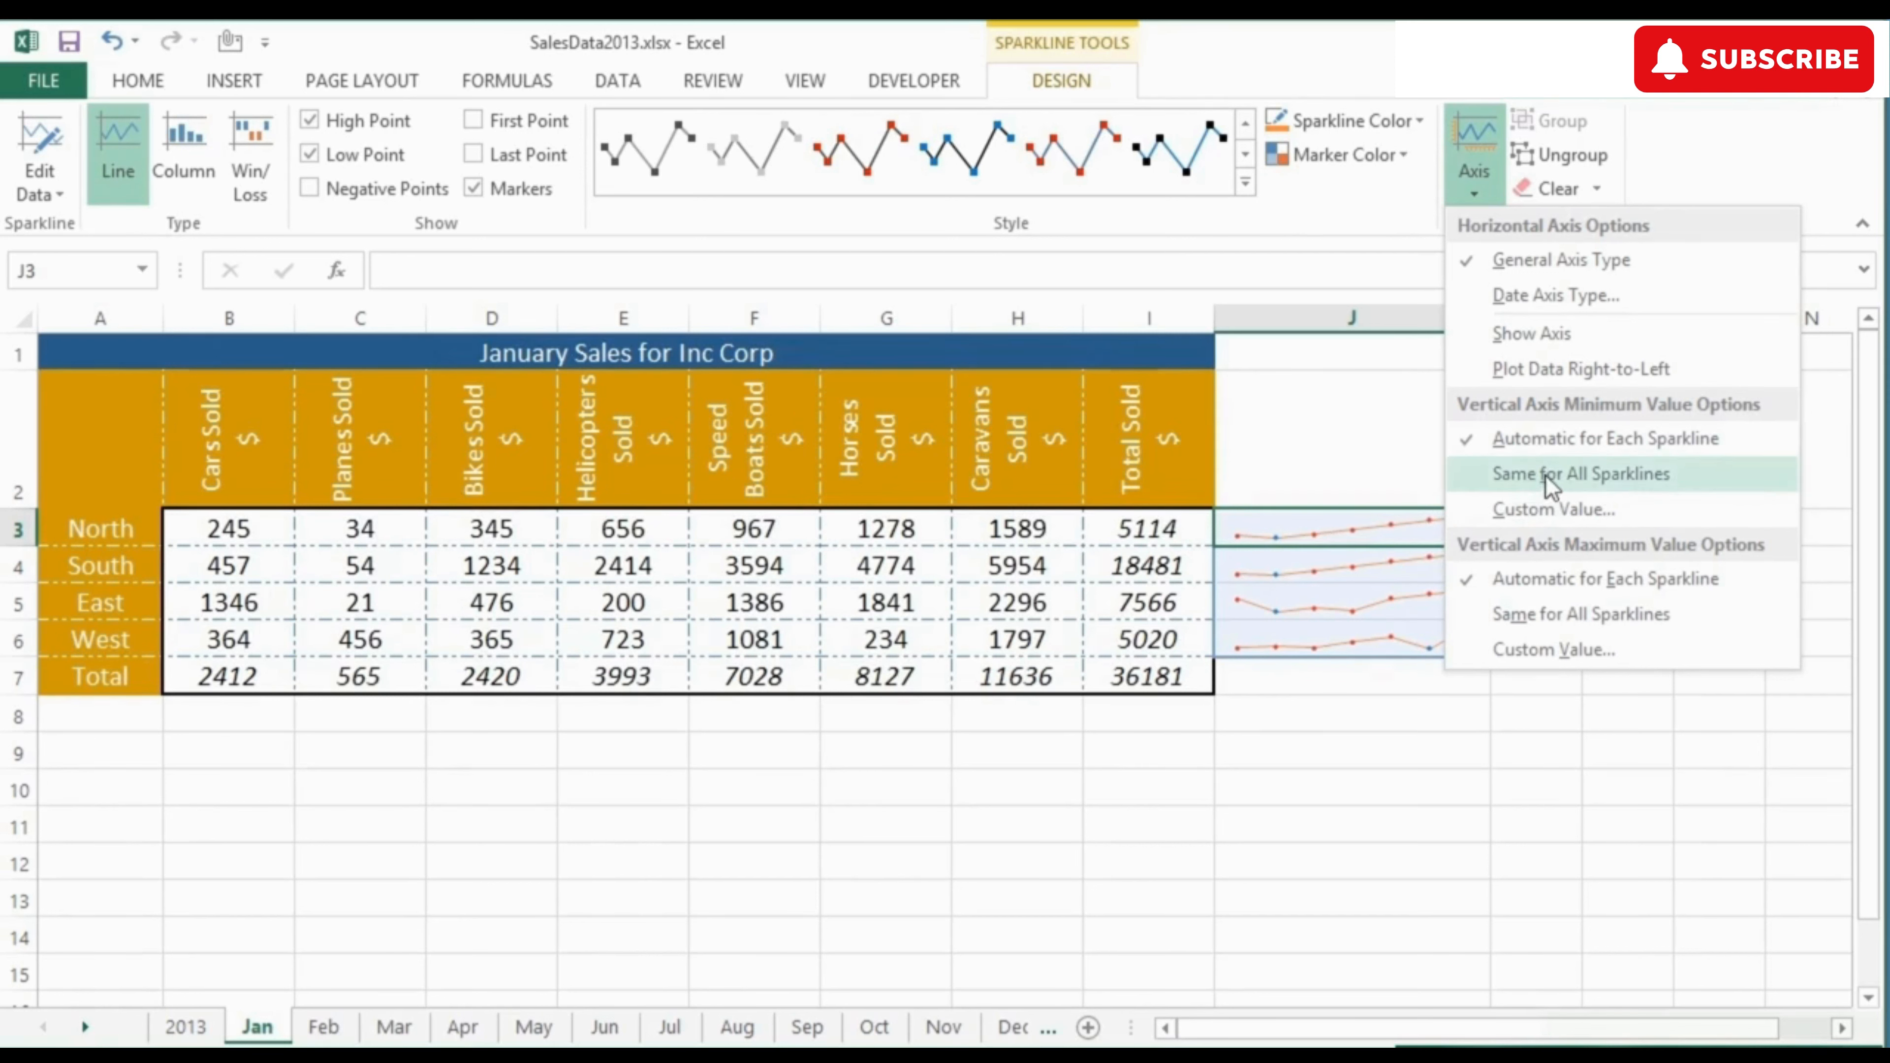
pyautogui.click(1525, 476)
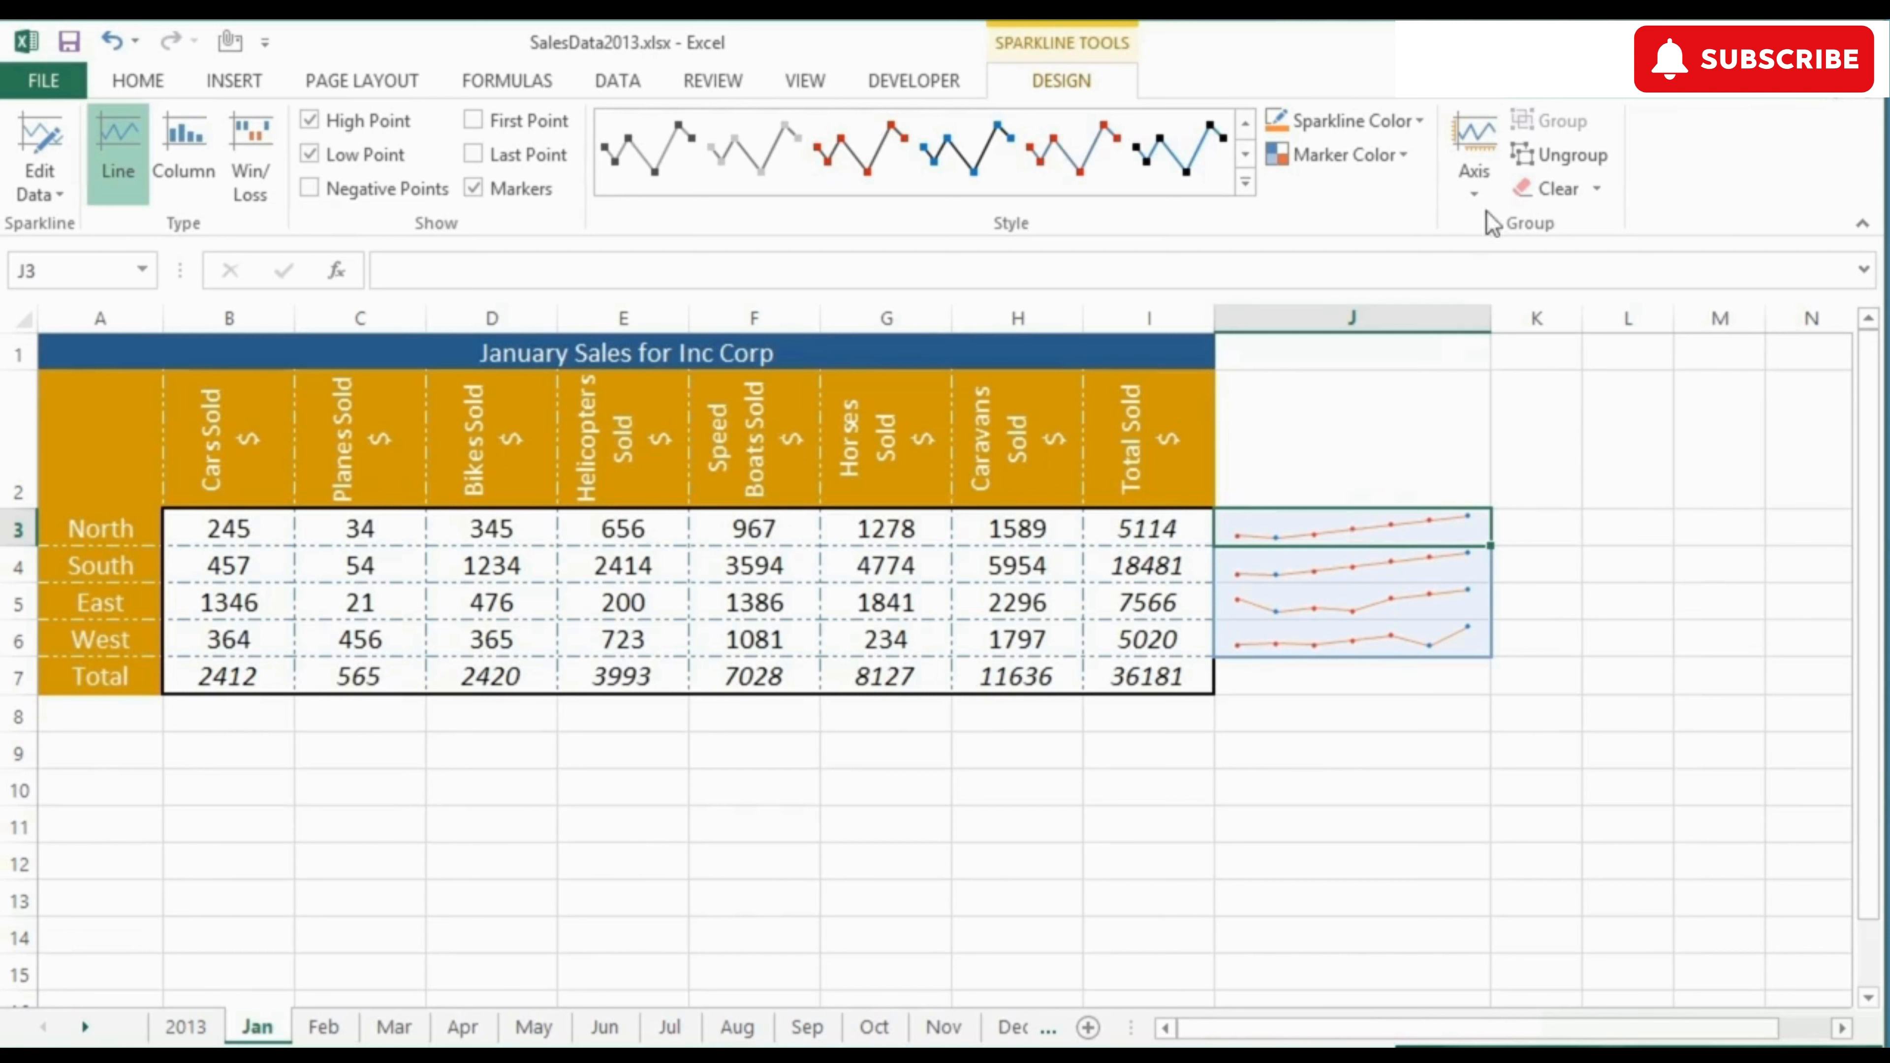
pyautogui.click(1474, 186)
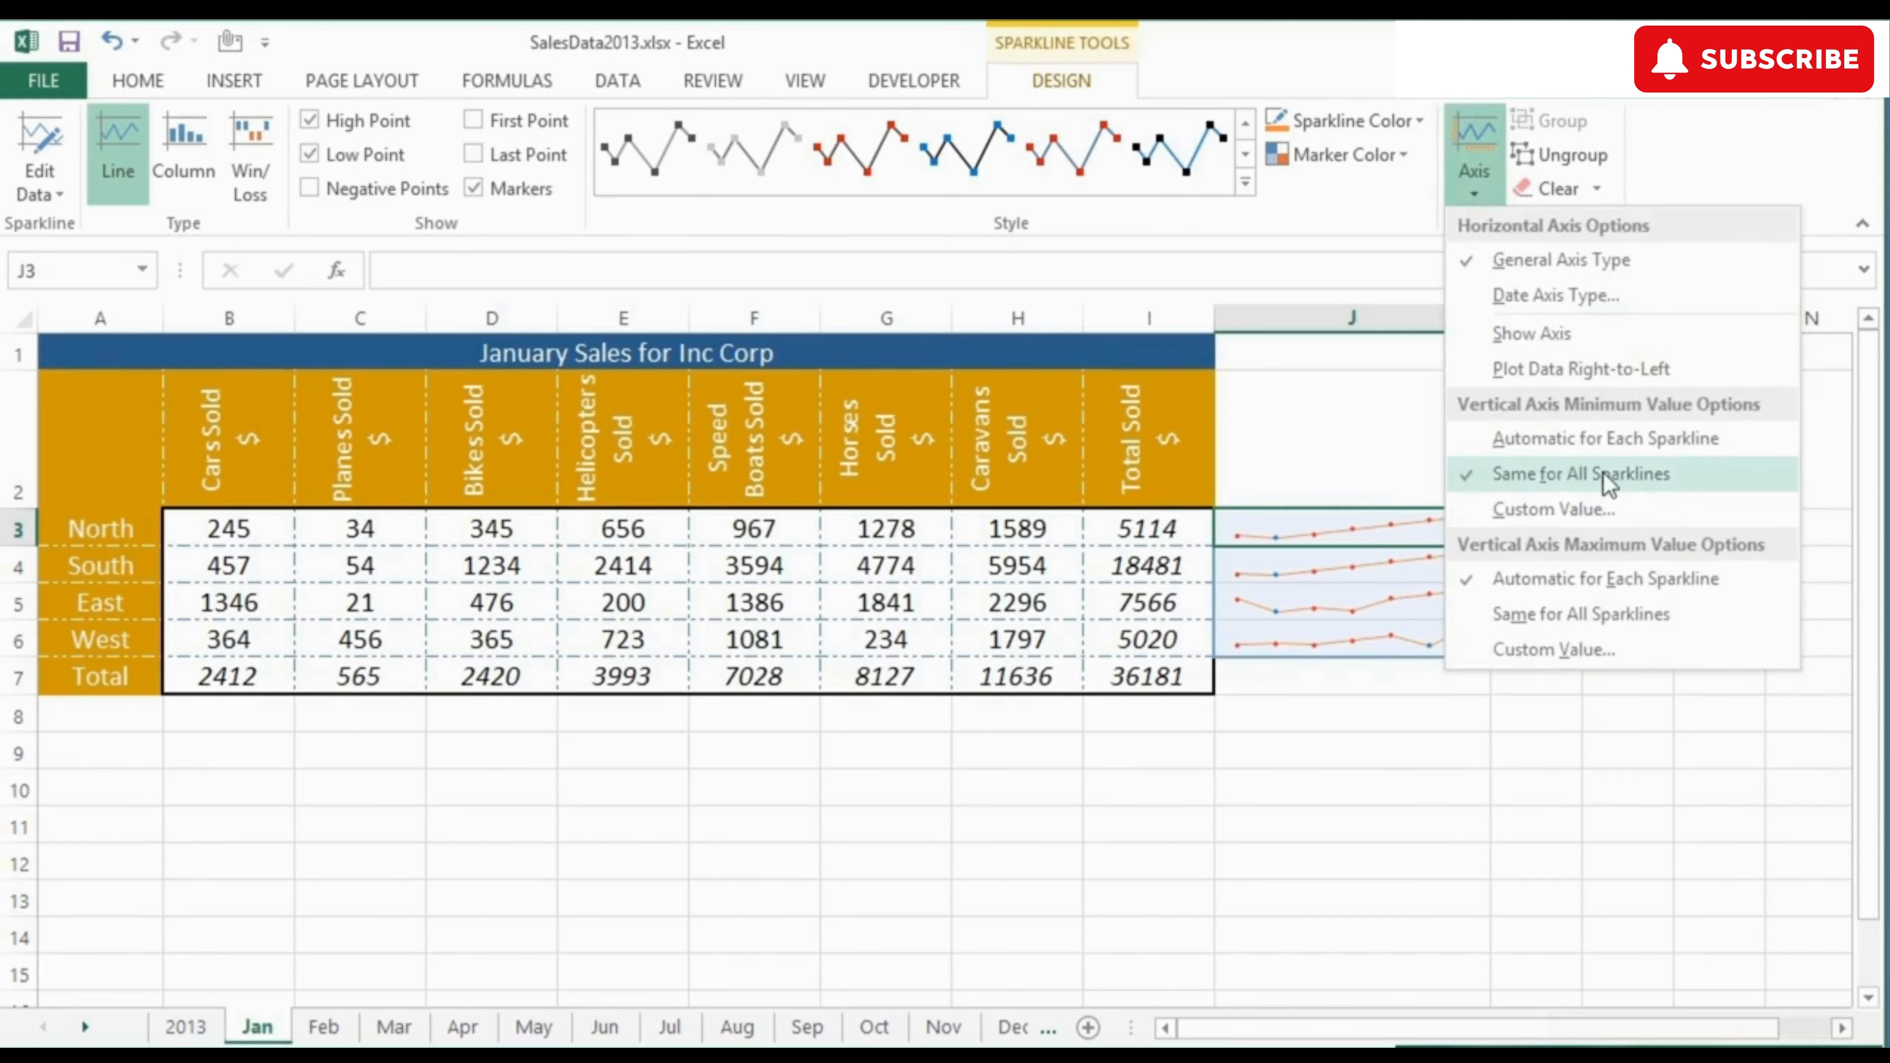
pyautogui.click(1576, 615)
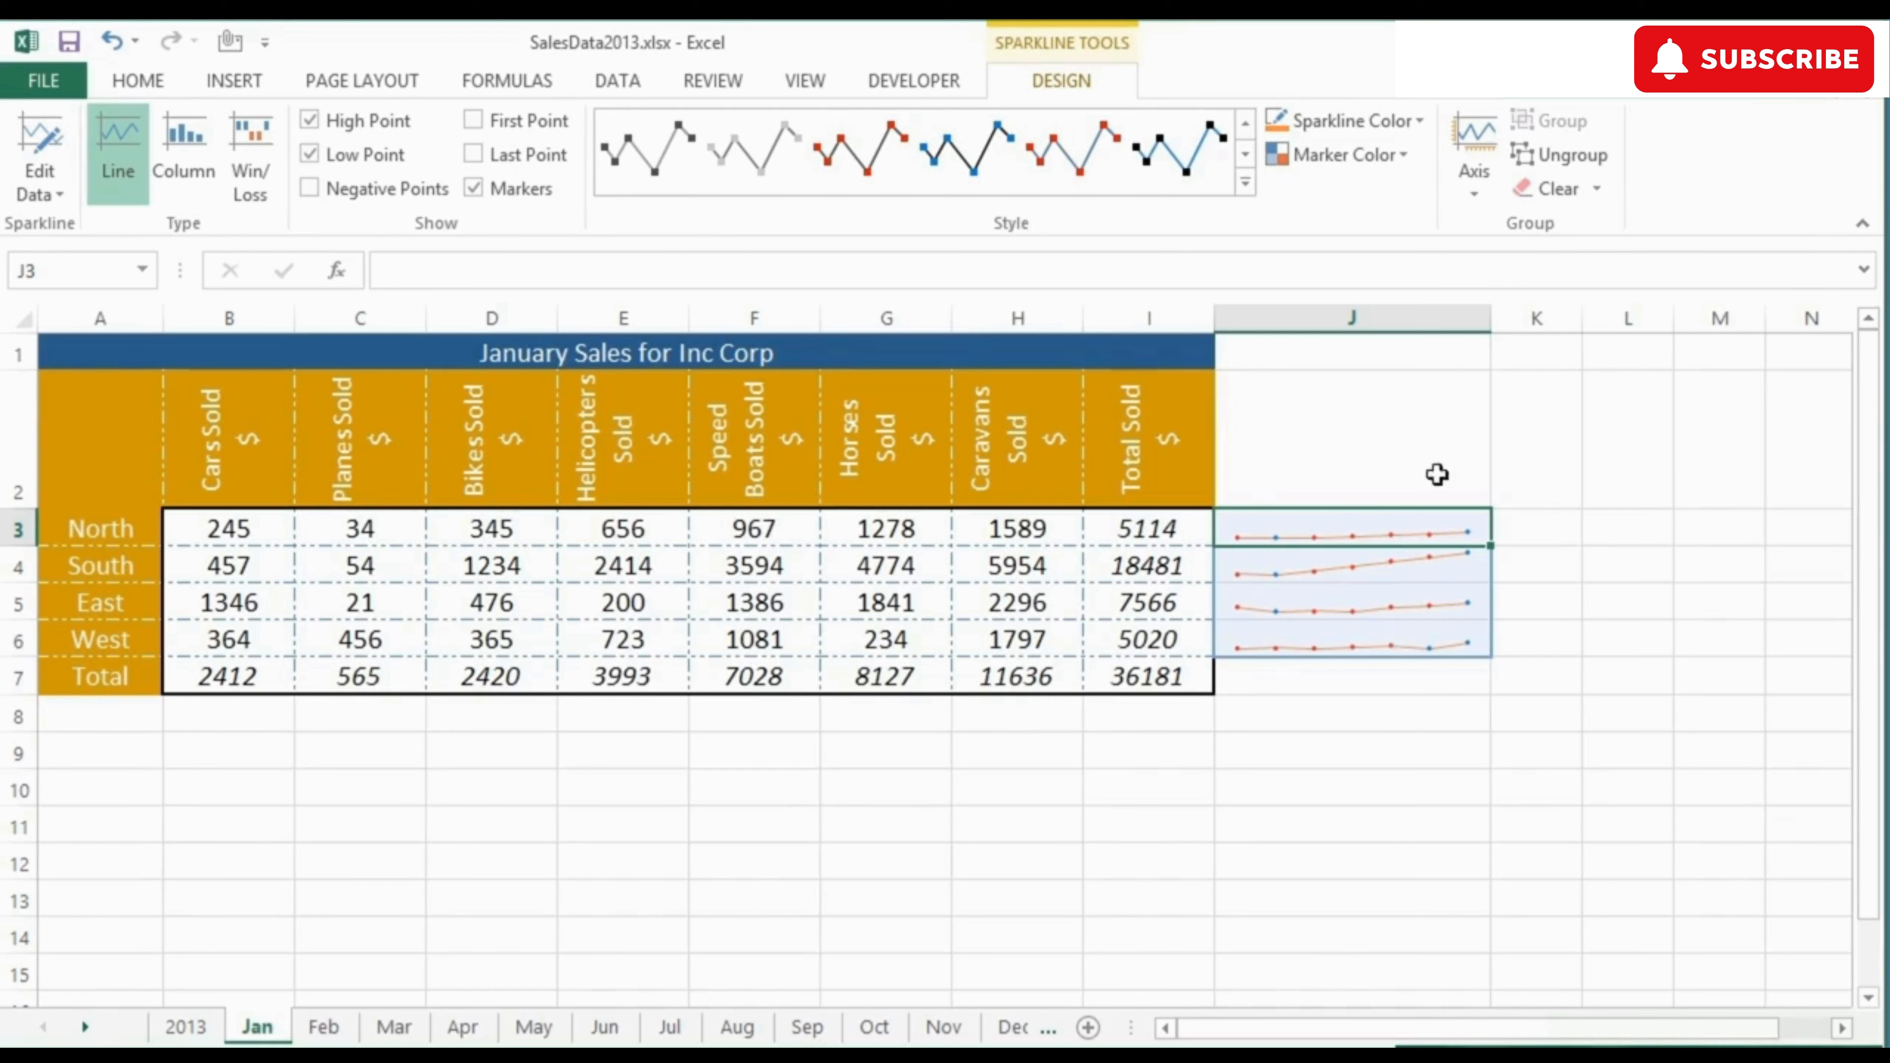
# Step: Return the vertical axis maximum and minimum value options to Automatic for Each Sparkline
pyautogui.click(1475, 192)
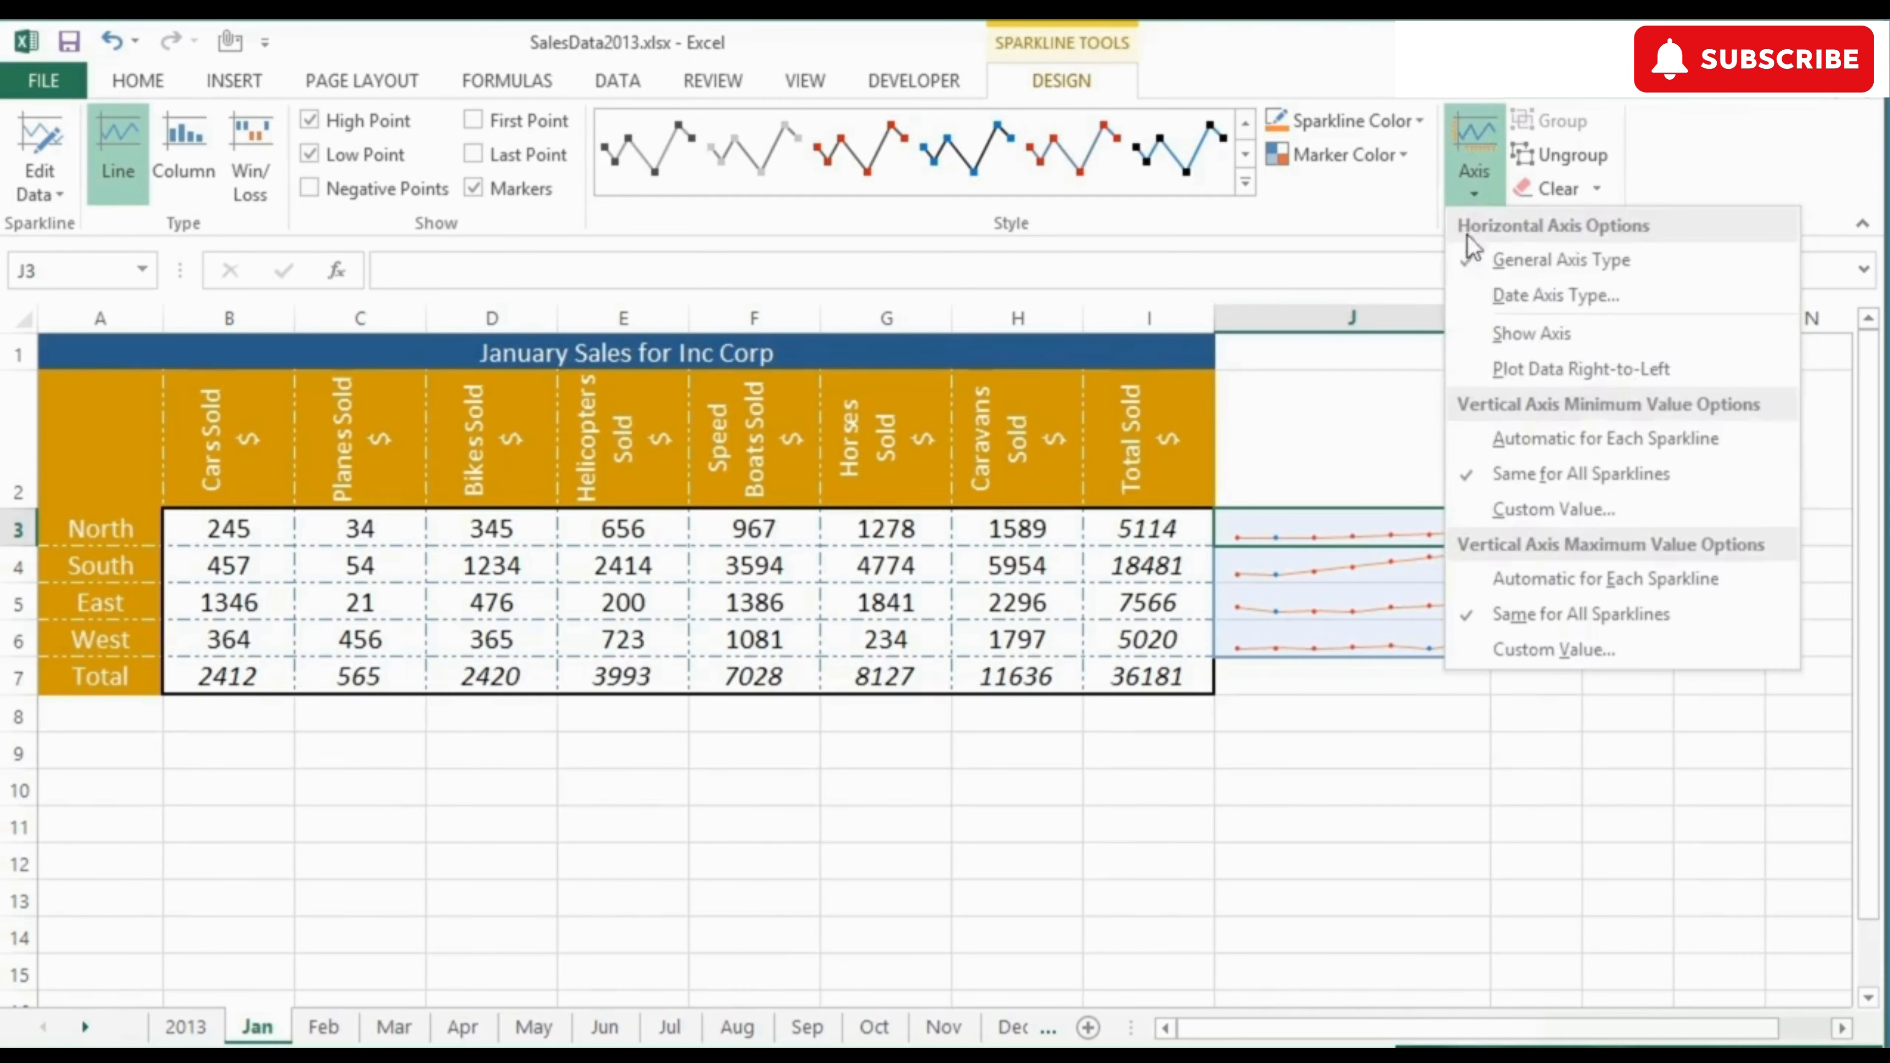
pyautogui.click(1527, 575)
pyautogui.click(1473, 192)
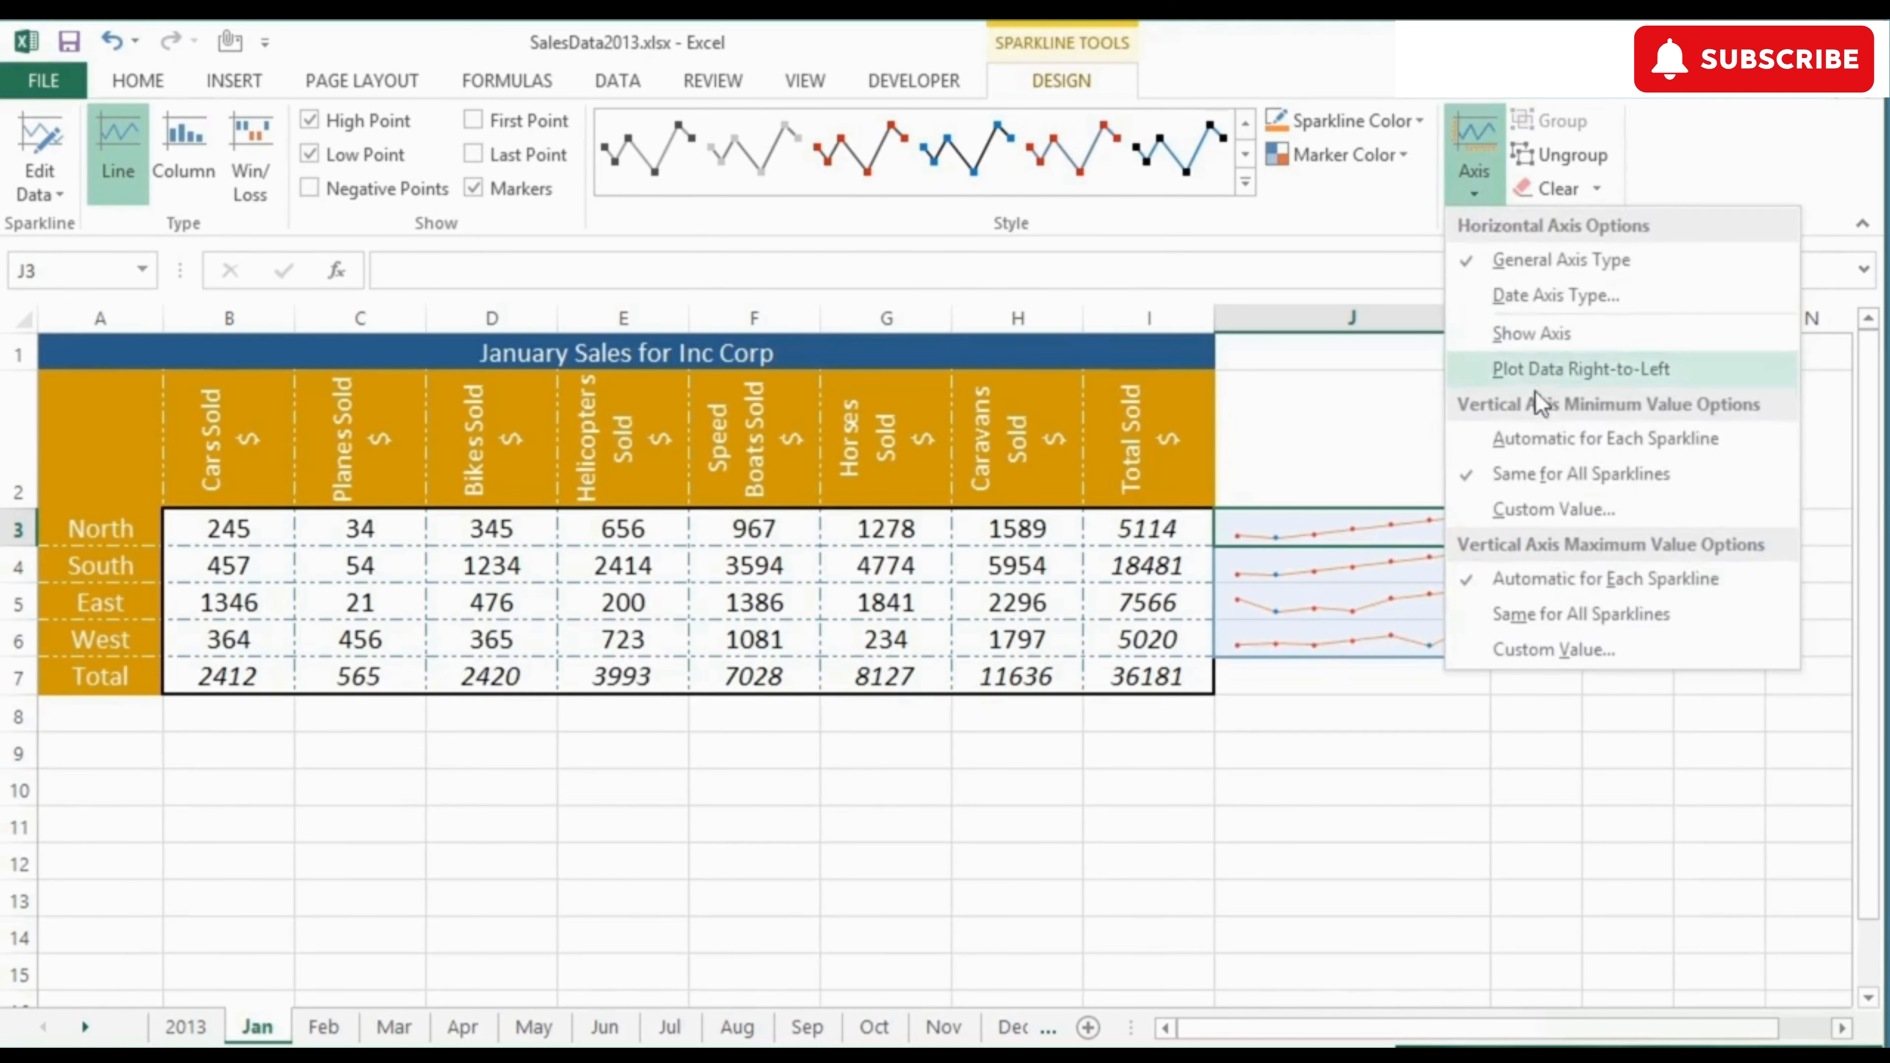
pyautogui.click(1551, 434)
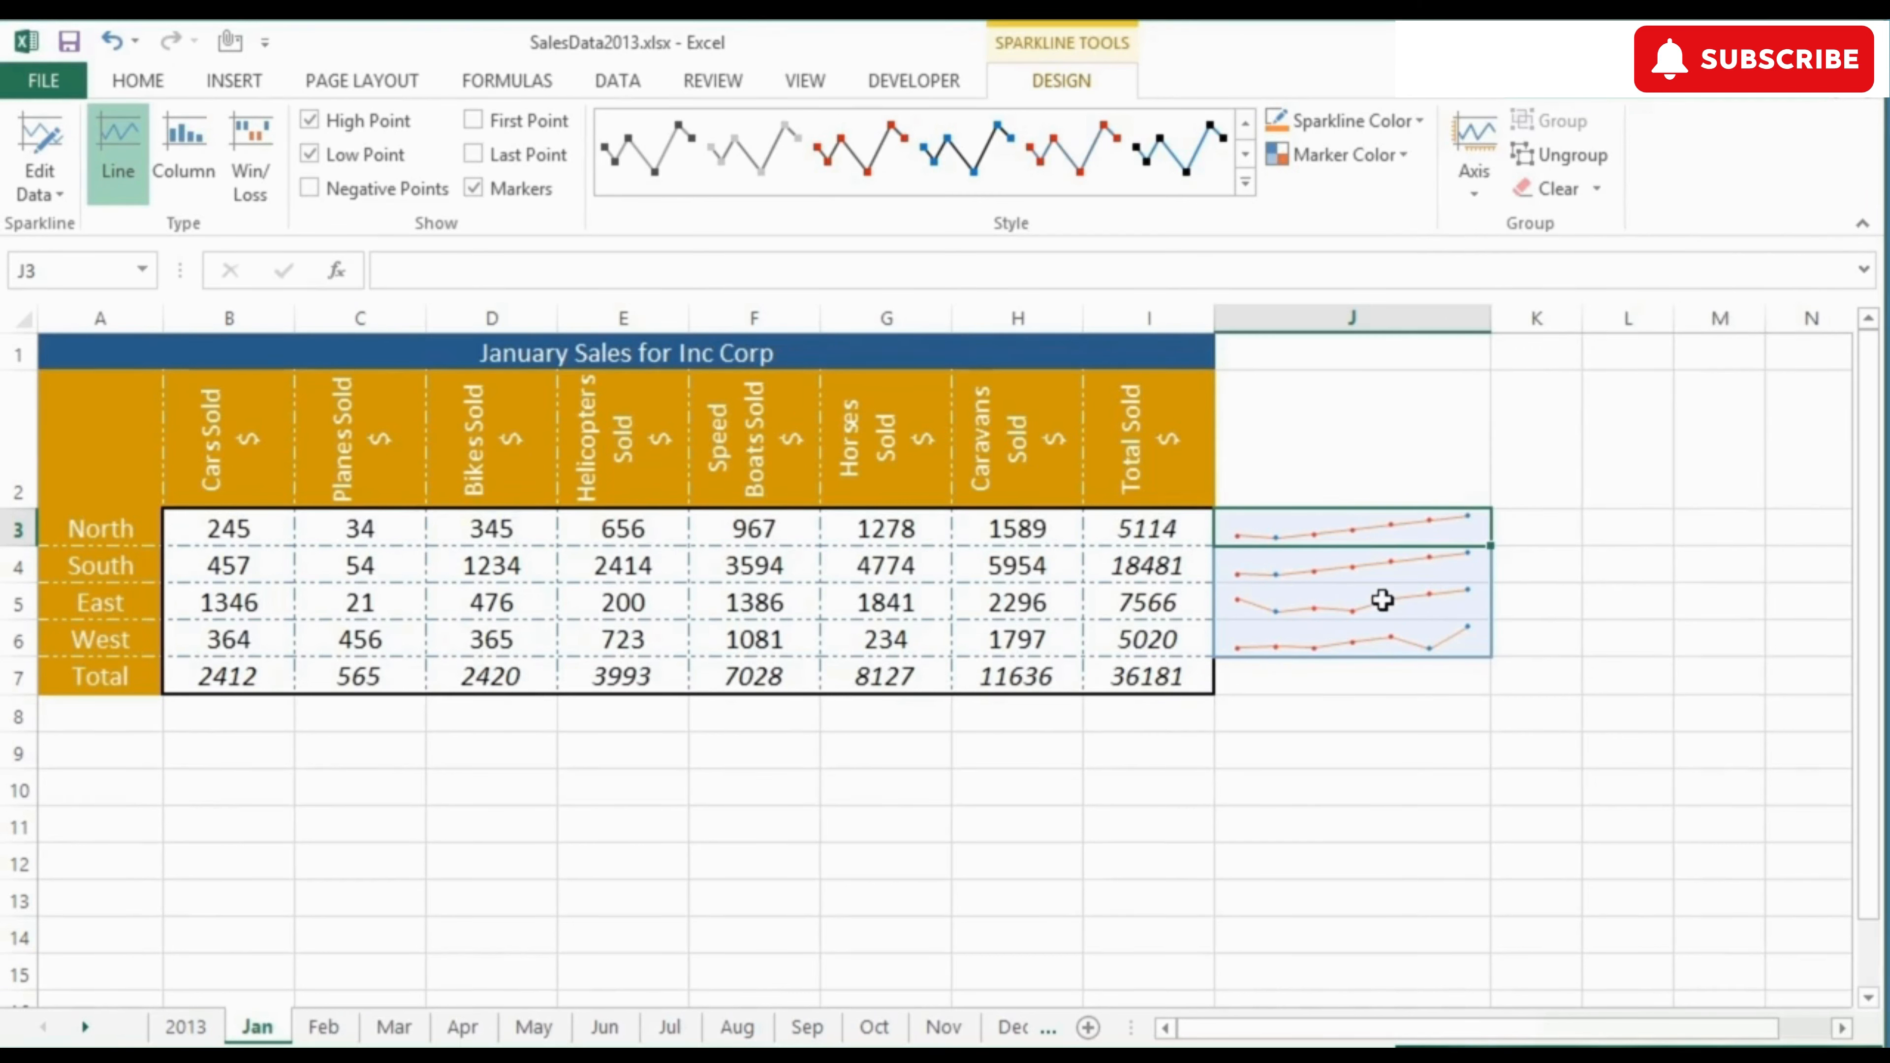
# Step: Replace the North row's sales figures in B3:H3 with 23, 4, 5, 65, 6, 43 and 45
pyautogui.click(276, 538)
pyautogui.write('2')
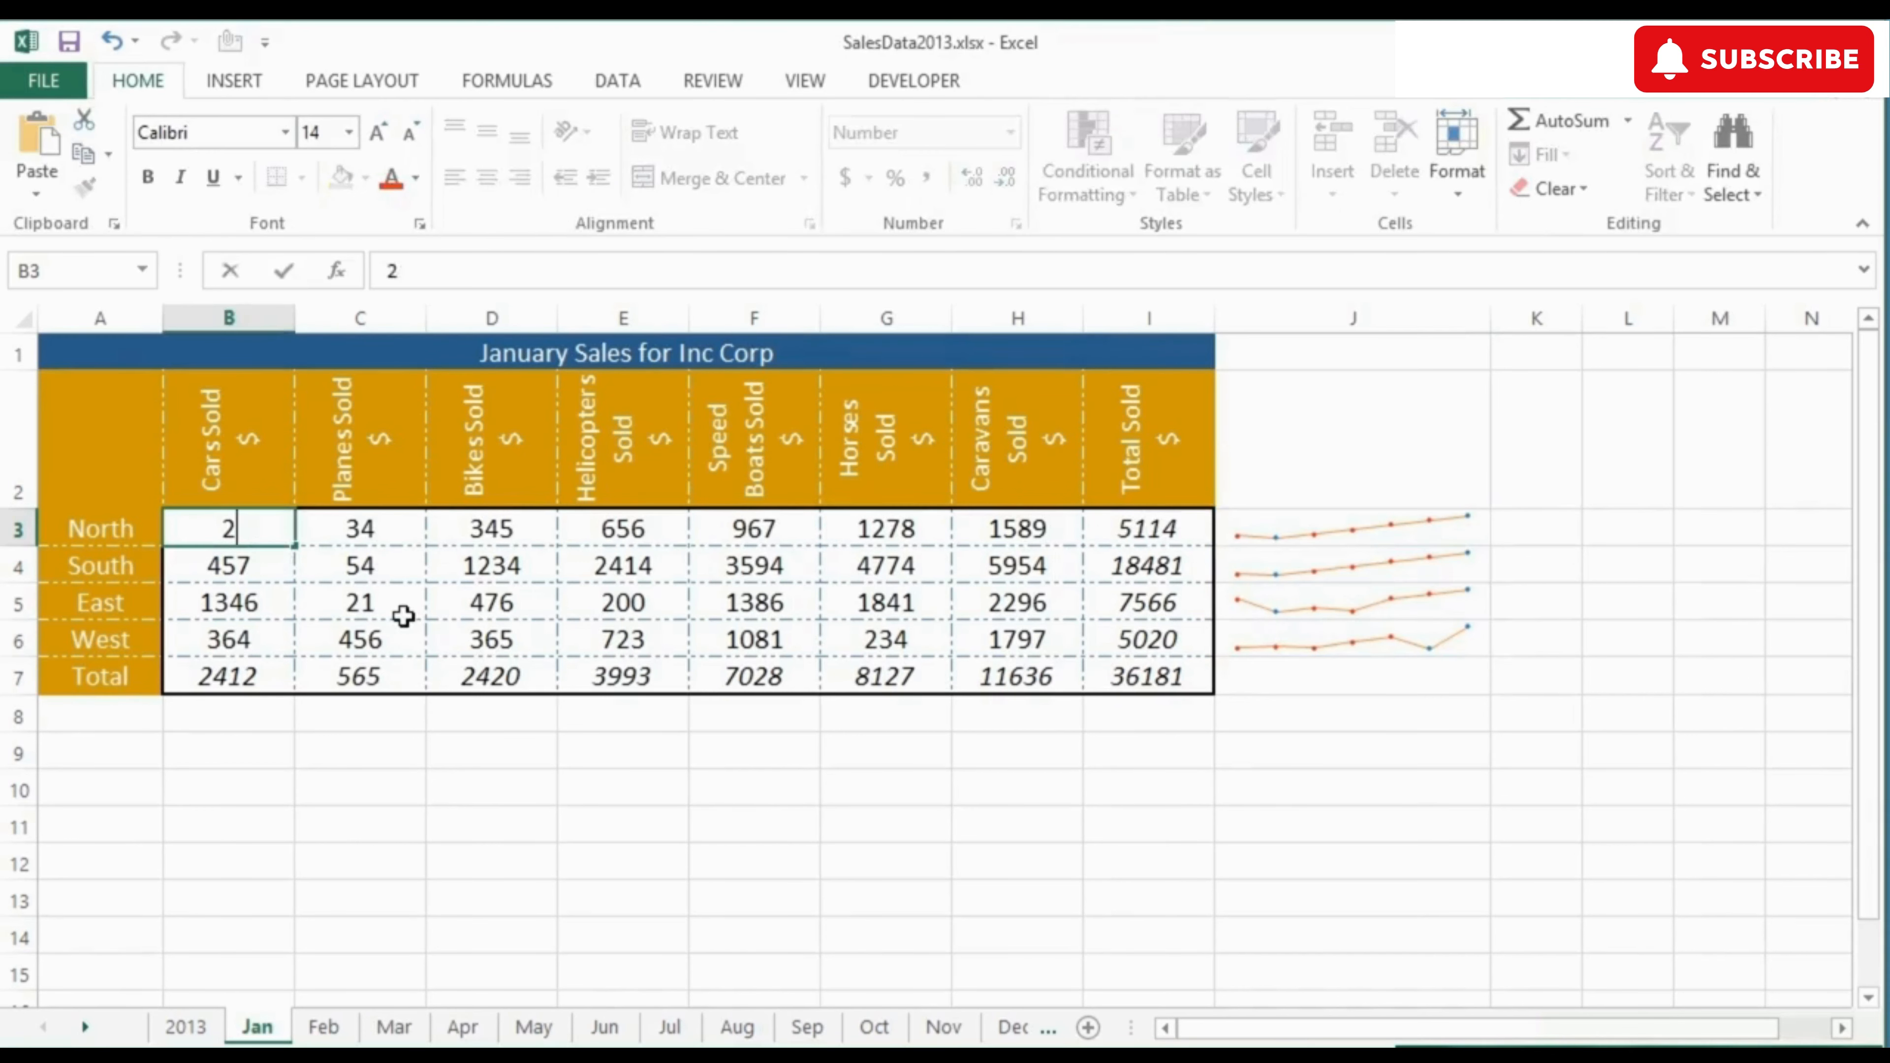
pyautogui.write('3')
pyautogui.press('Tab')
pyautogui.write('4')
pyautogui.press('Tab')
pyautogui.write('5')
pyautogui.press('Tab')
pyautogui.write('65')
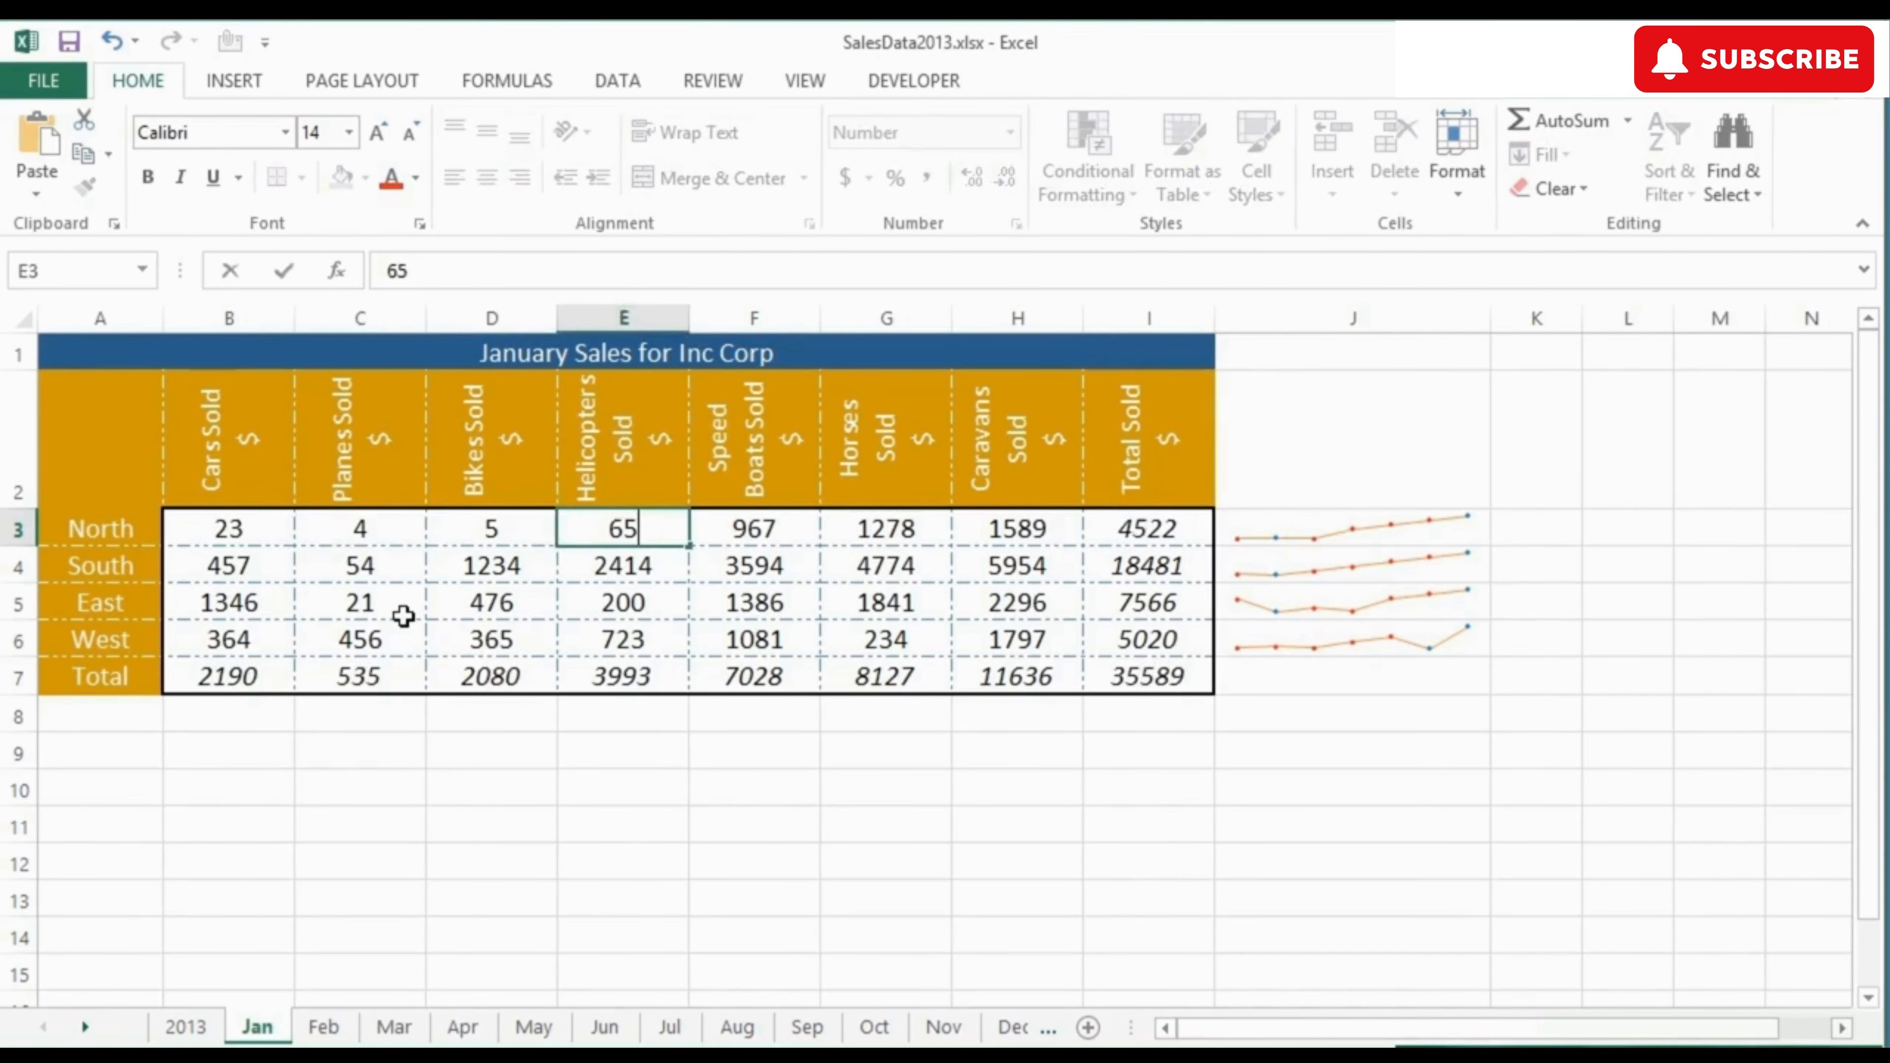
pyautogui.press('Tab')
pyautogui.write('6')
pyautogui.press('Tab')
pyautogui.write('43')
pyautogui.press('Tab')
pyautogui.write('45')
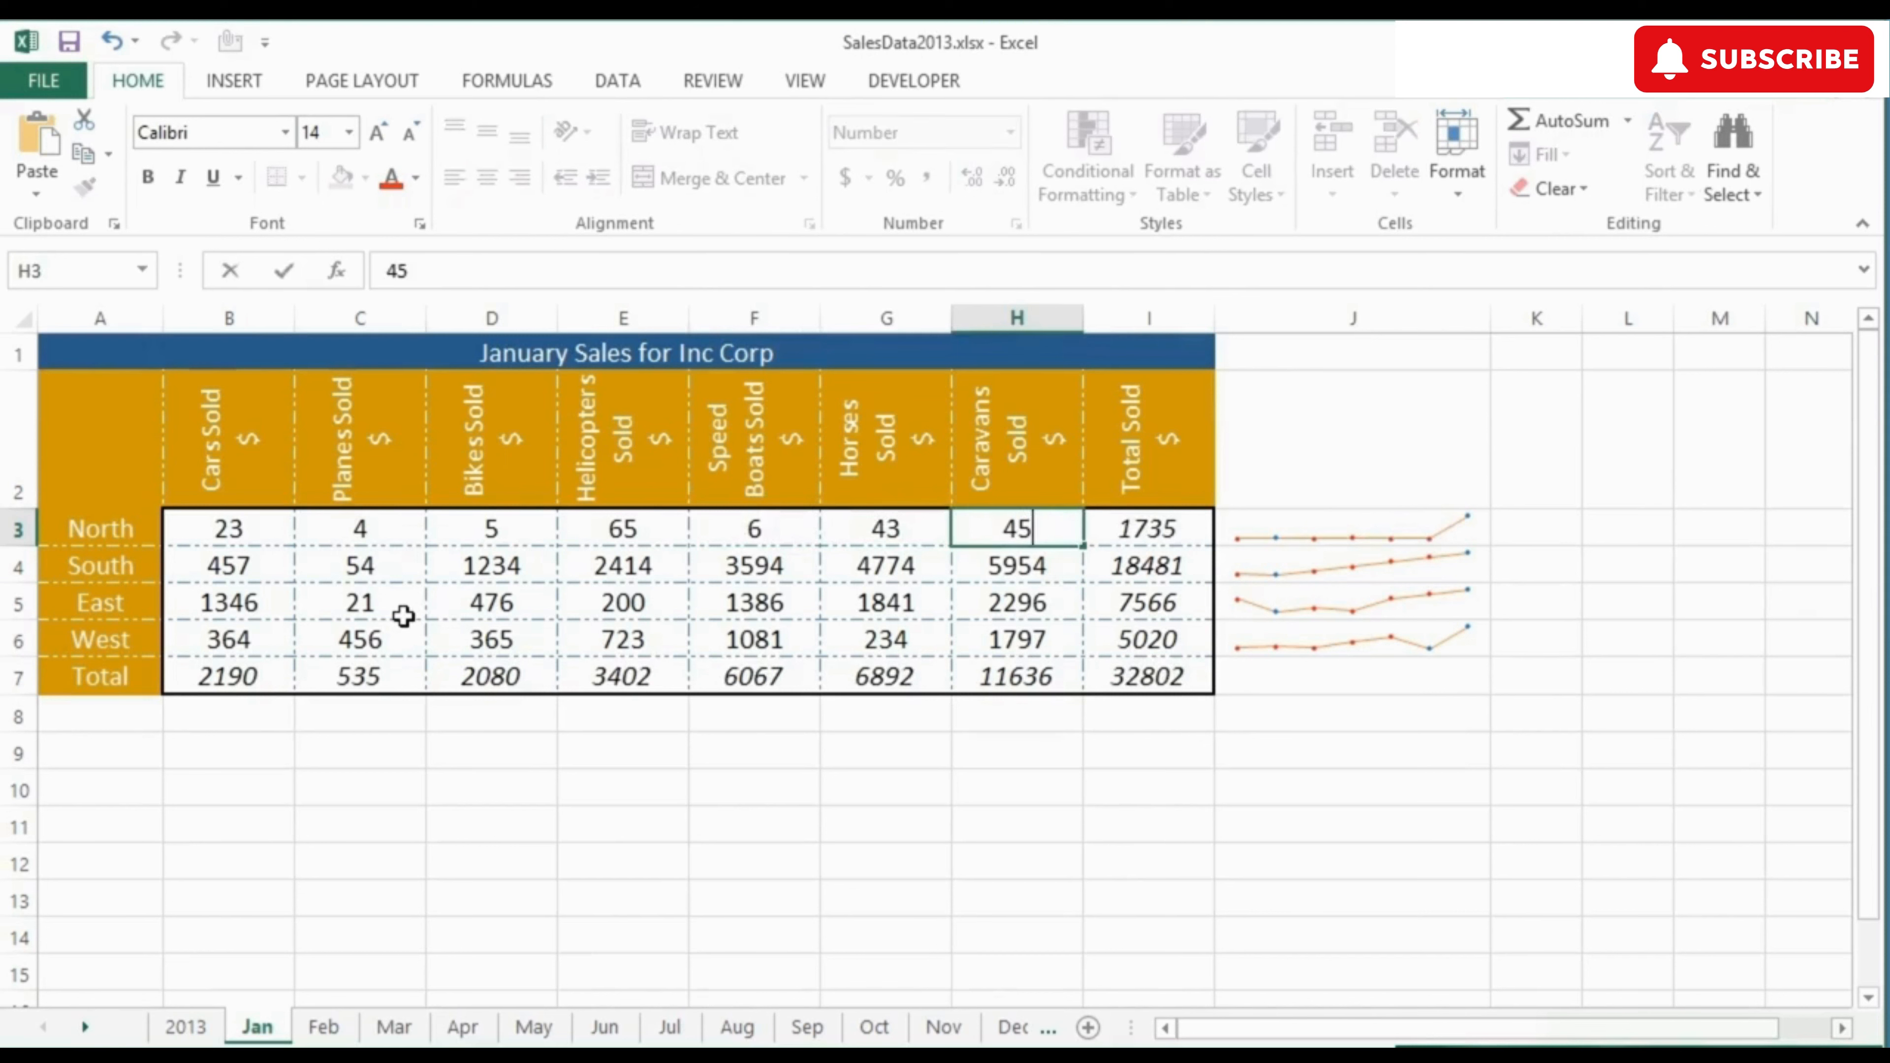
pyautogui.press('Down')
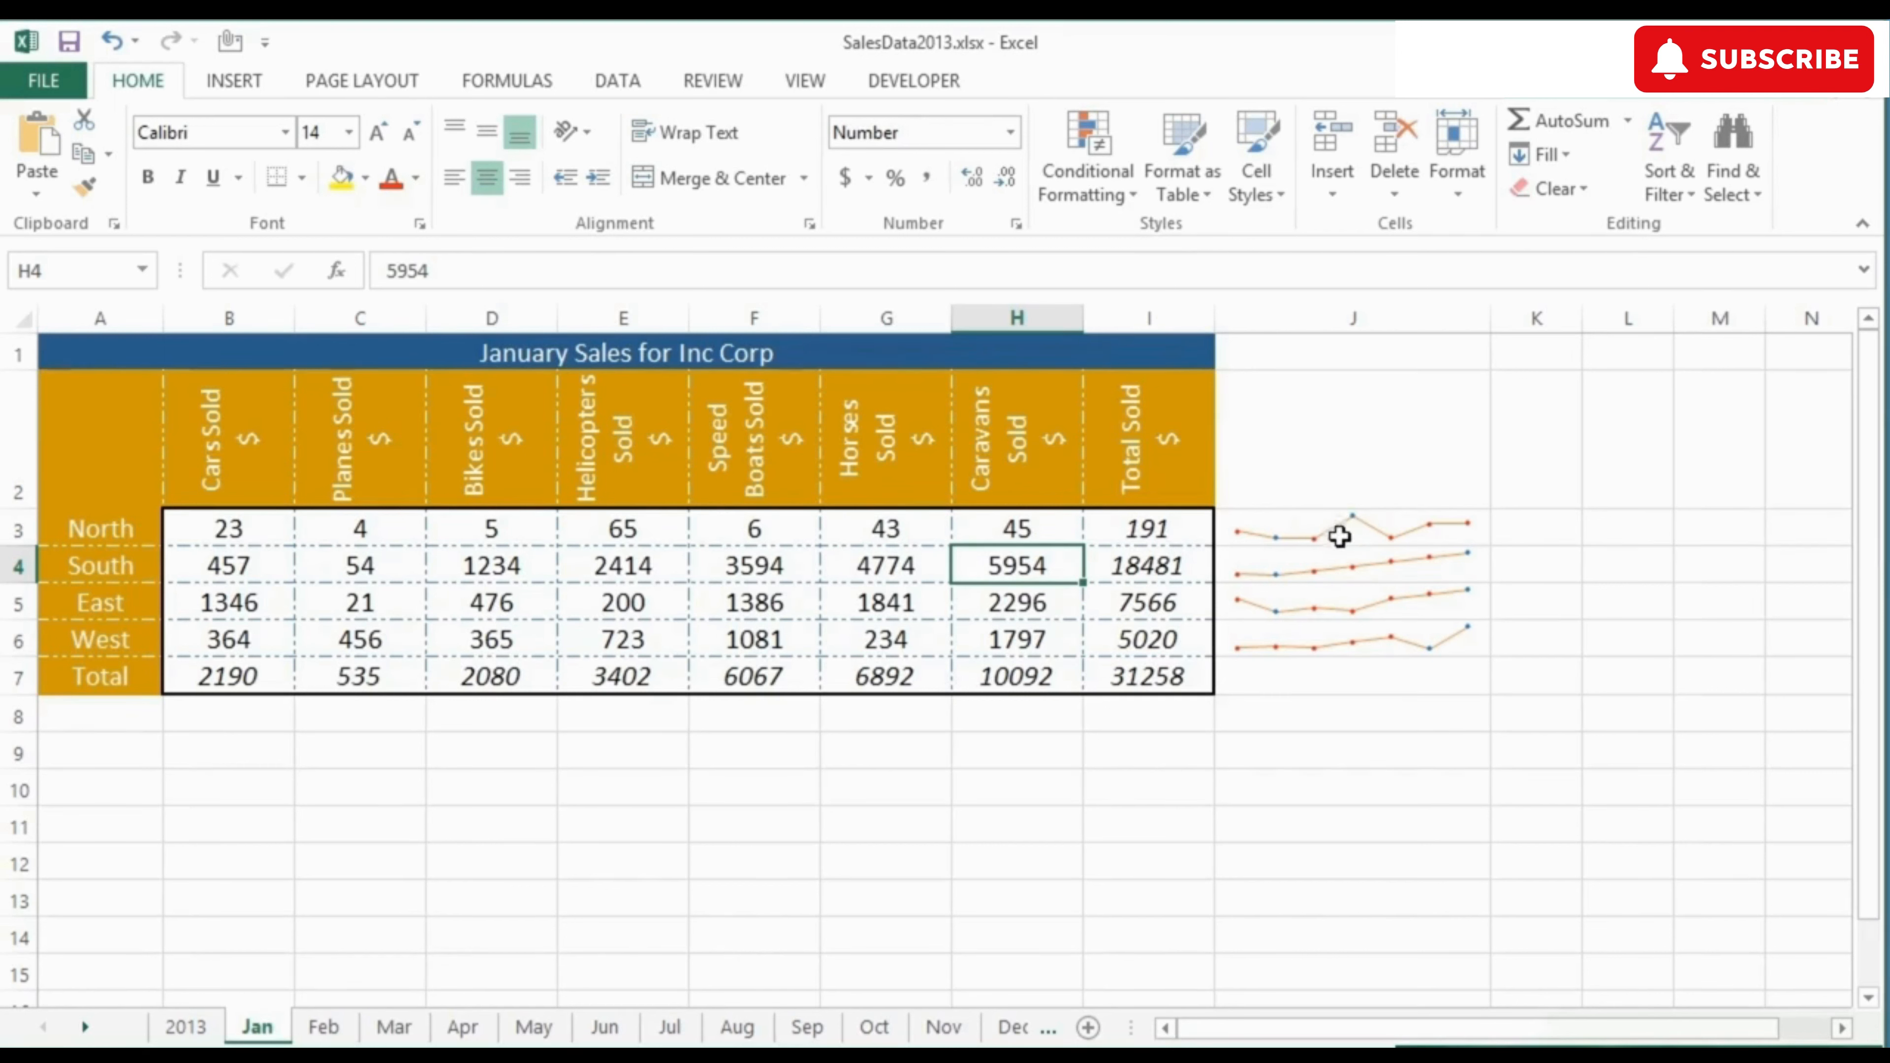
# Step: Set the vertical axis minimum and maximum of the J3:J6 sparklines to Same for All Sparklines
pyautogui.click(1343, 526)
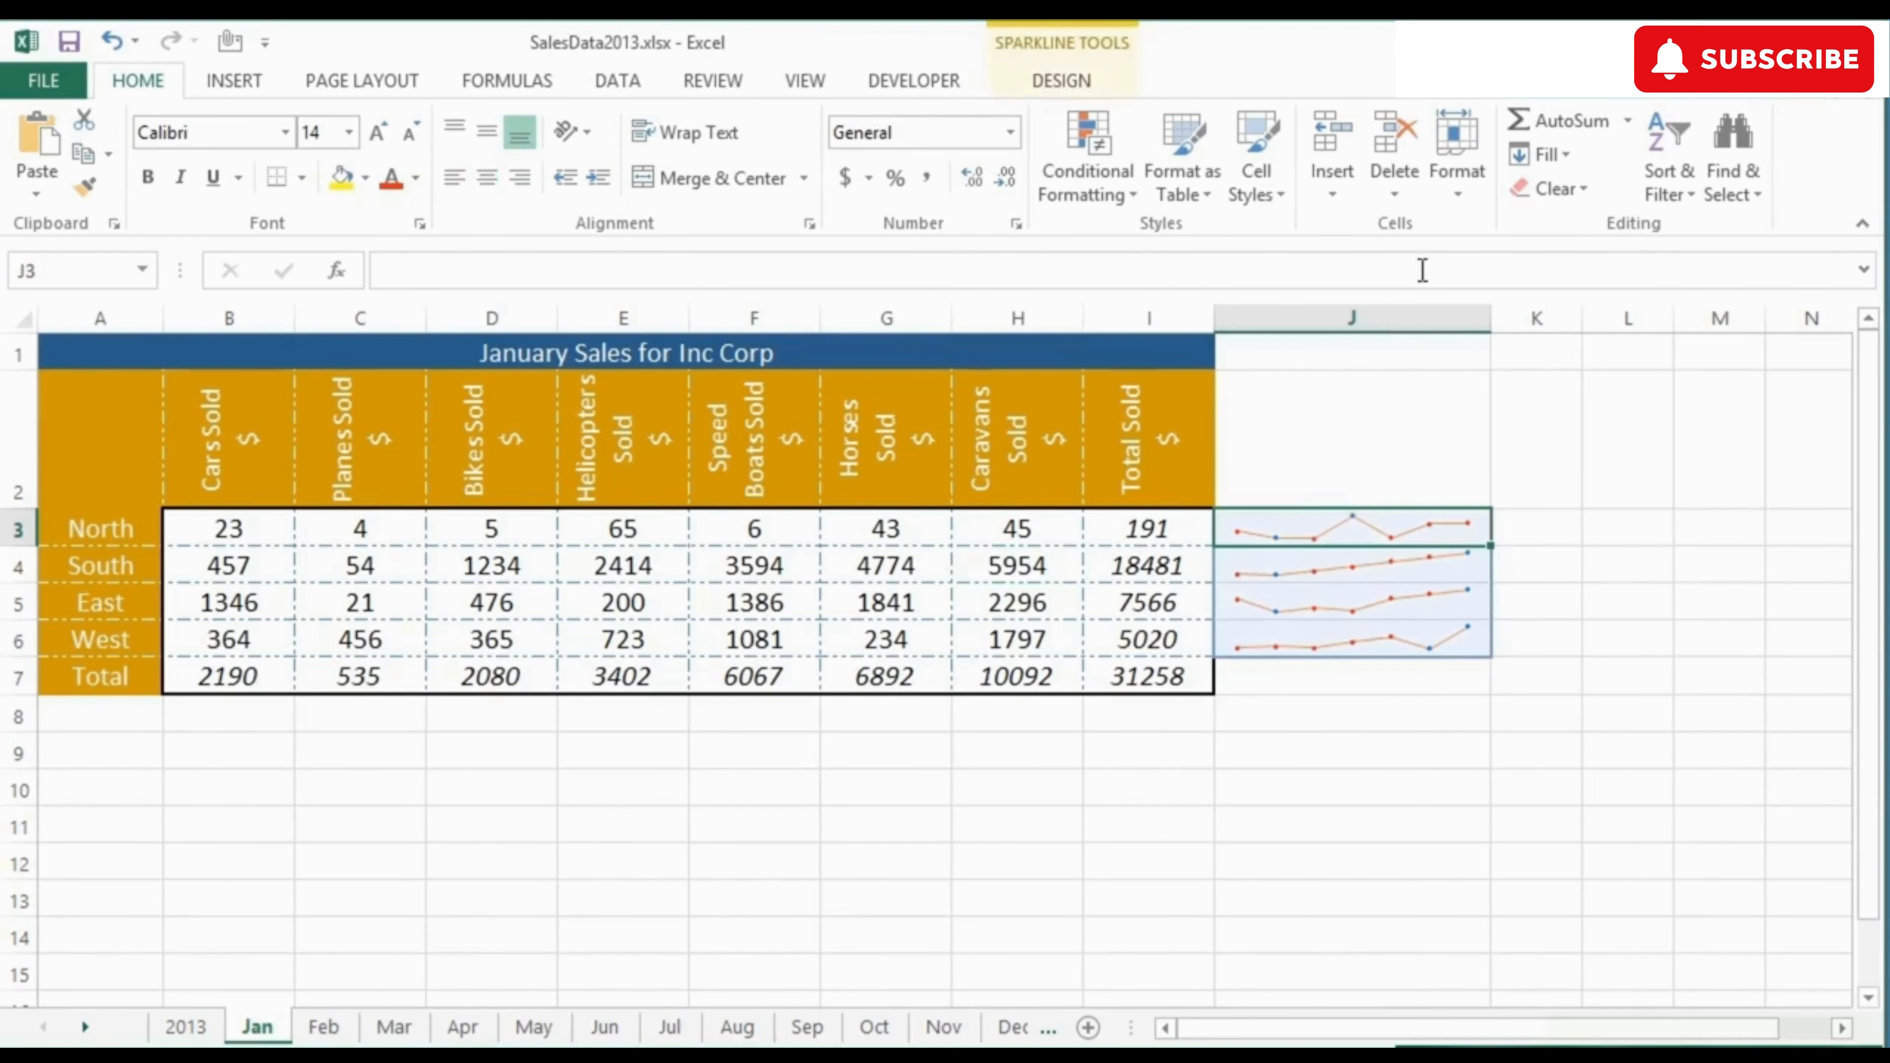
pyautogui.click(1062, 80)
pyautogui.click(1474, 178)
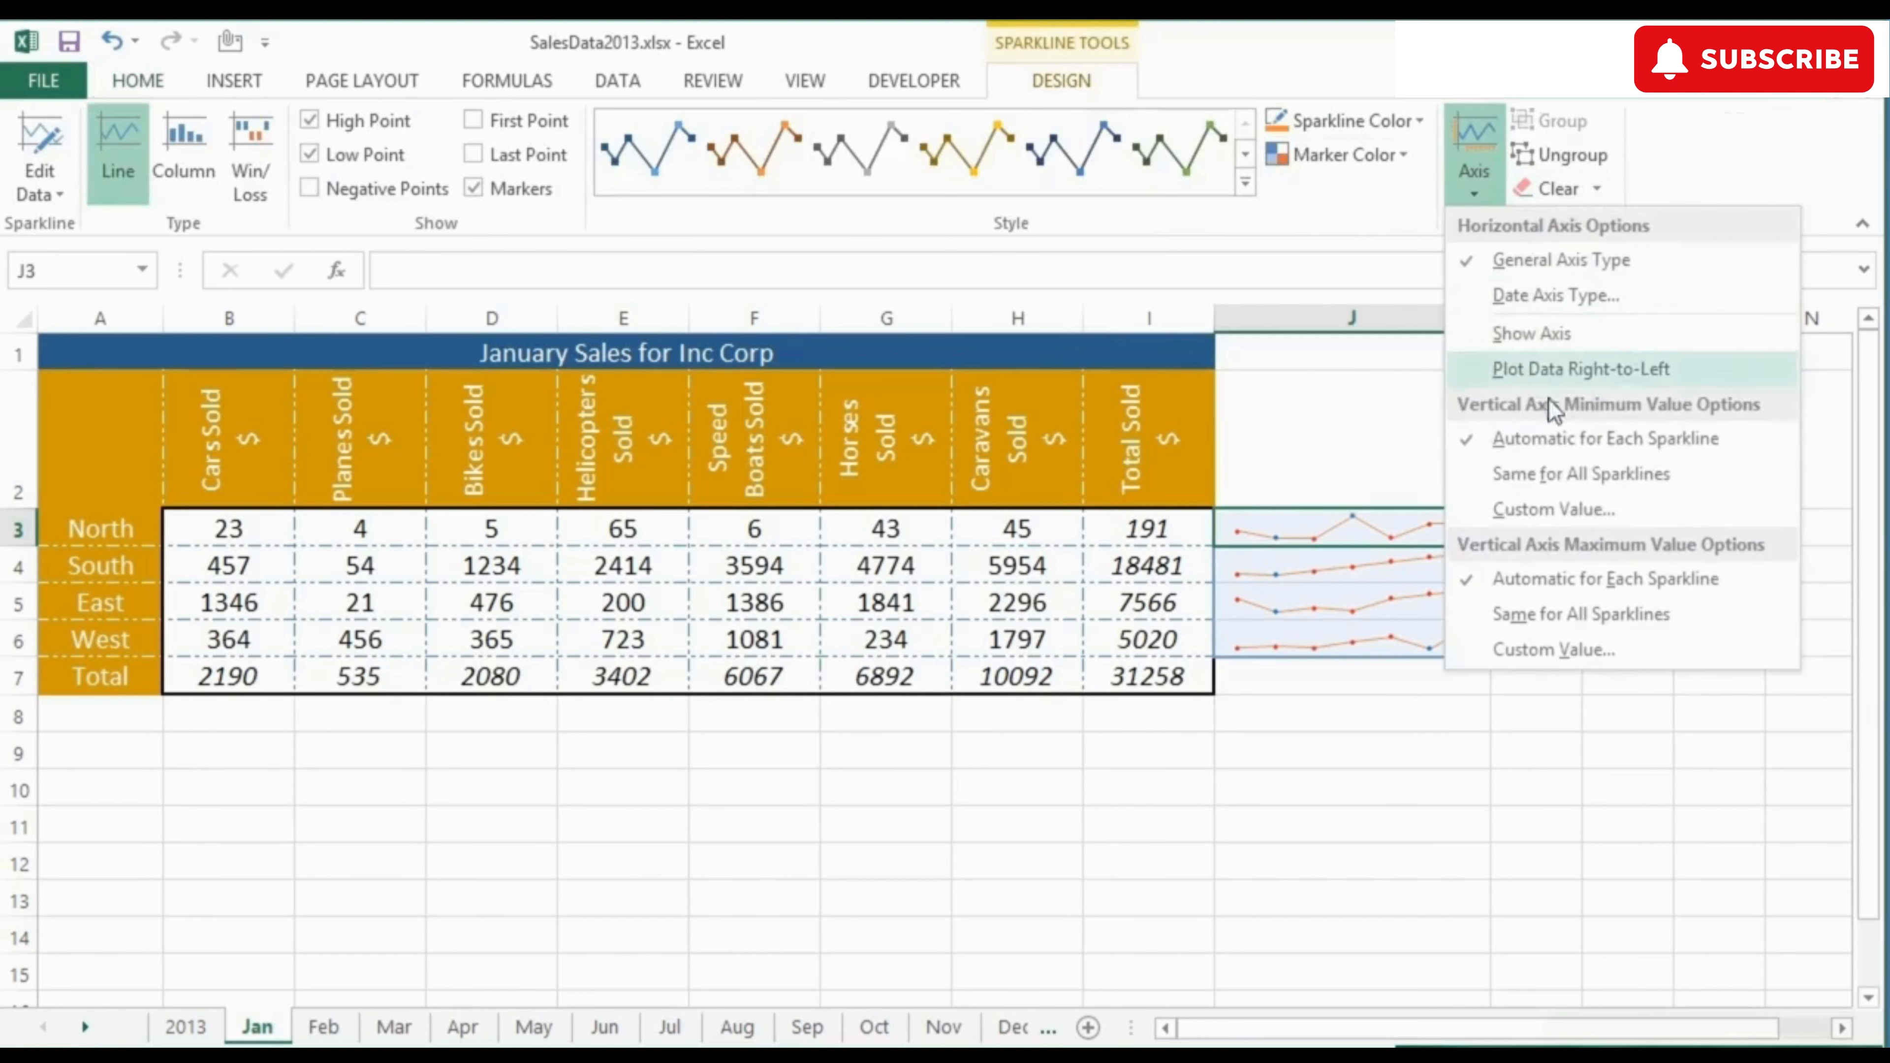
pyautogui.click(1554, 473)
pyautogui.click(1477, 195)
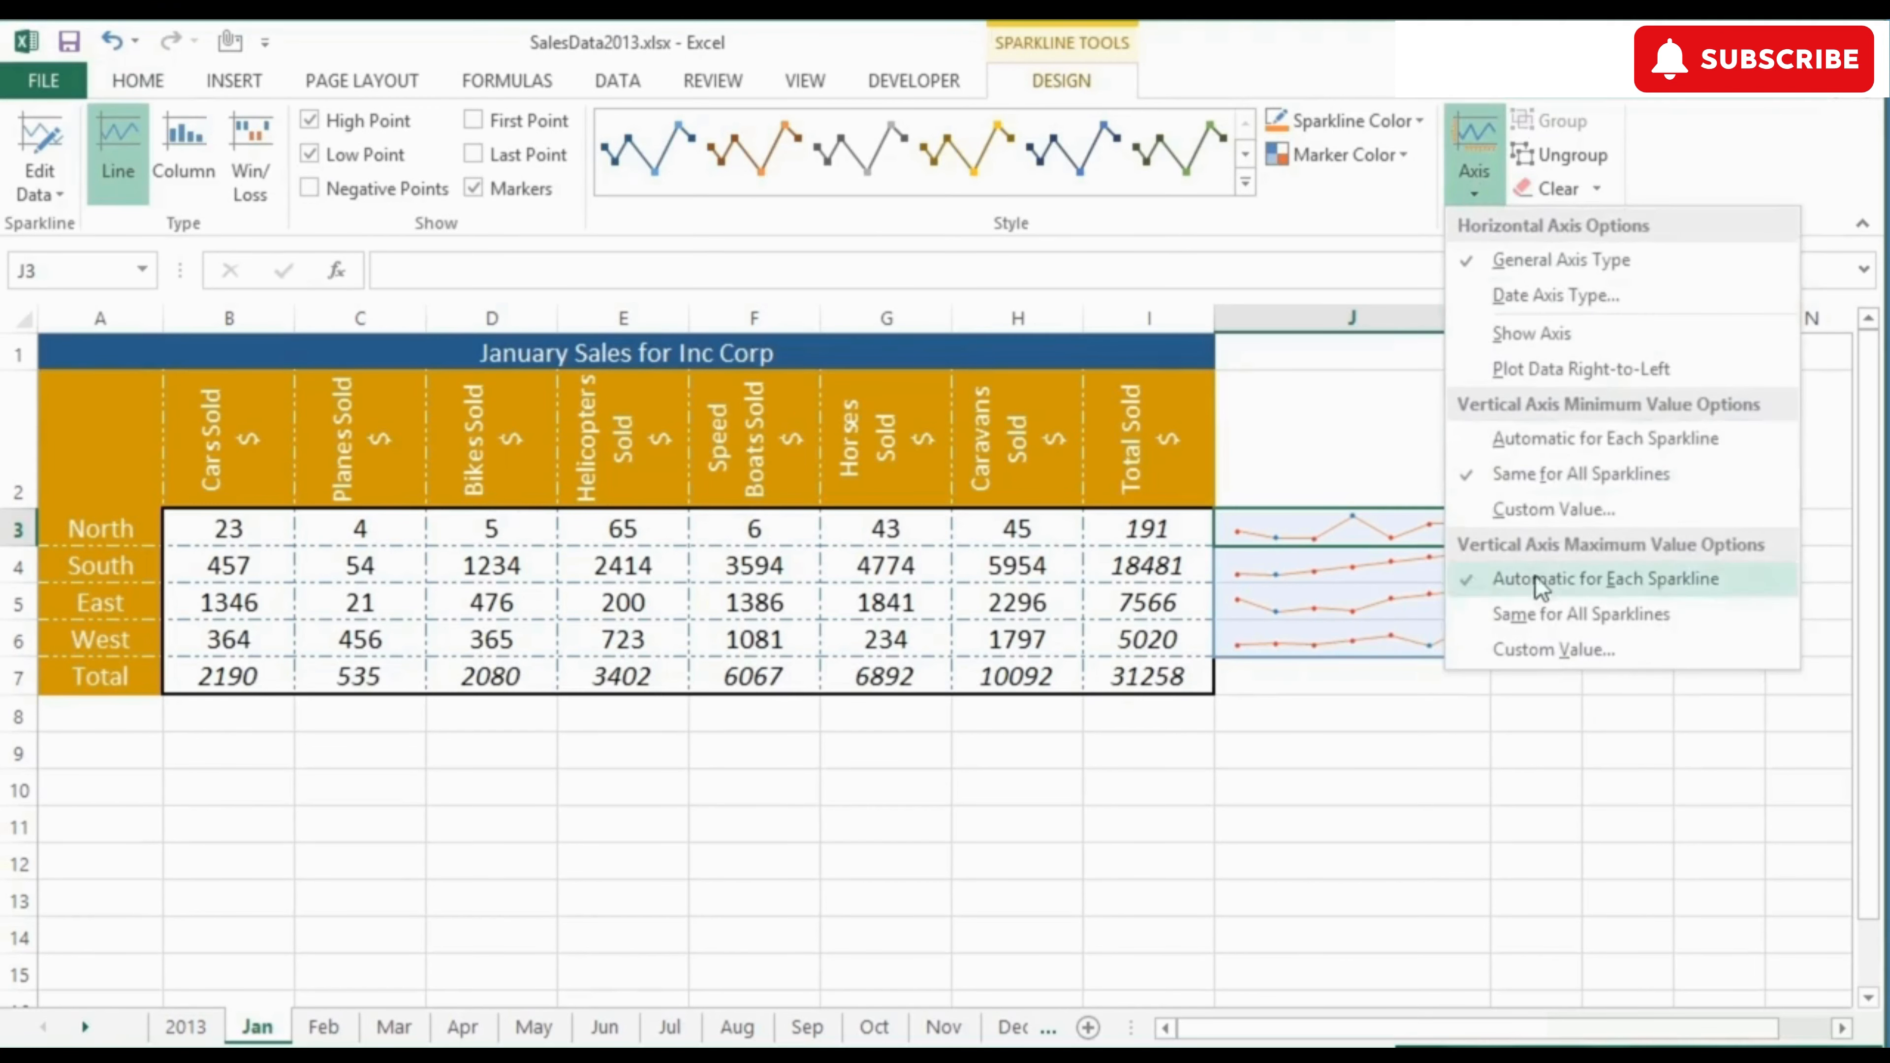
pyautogui.click(1541, 611)
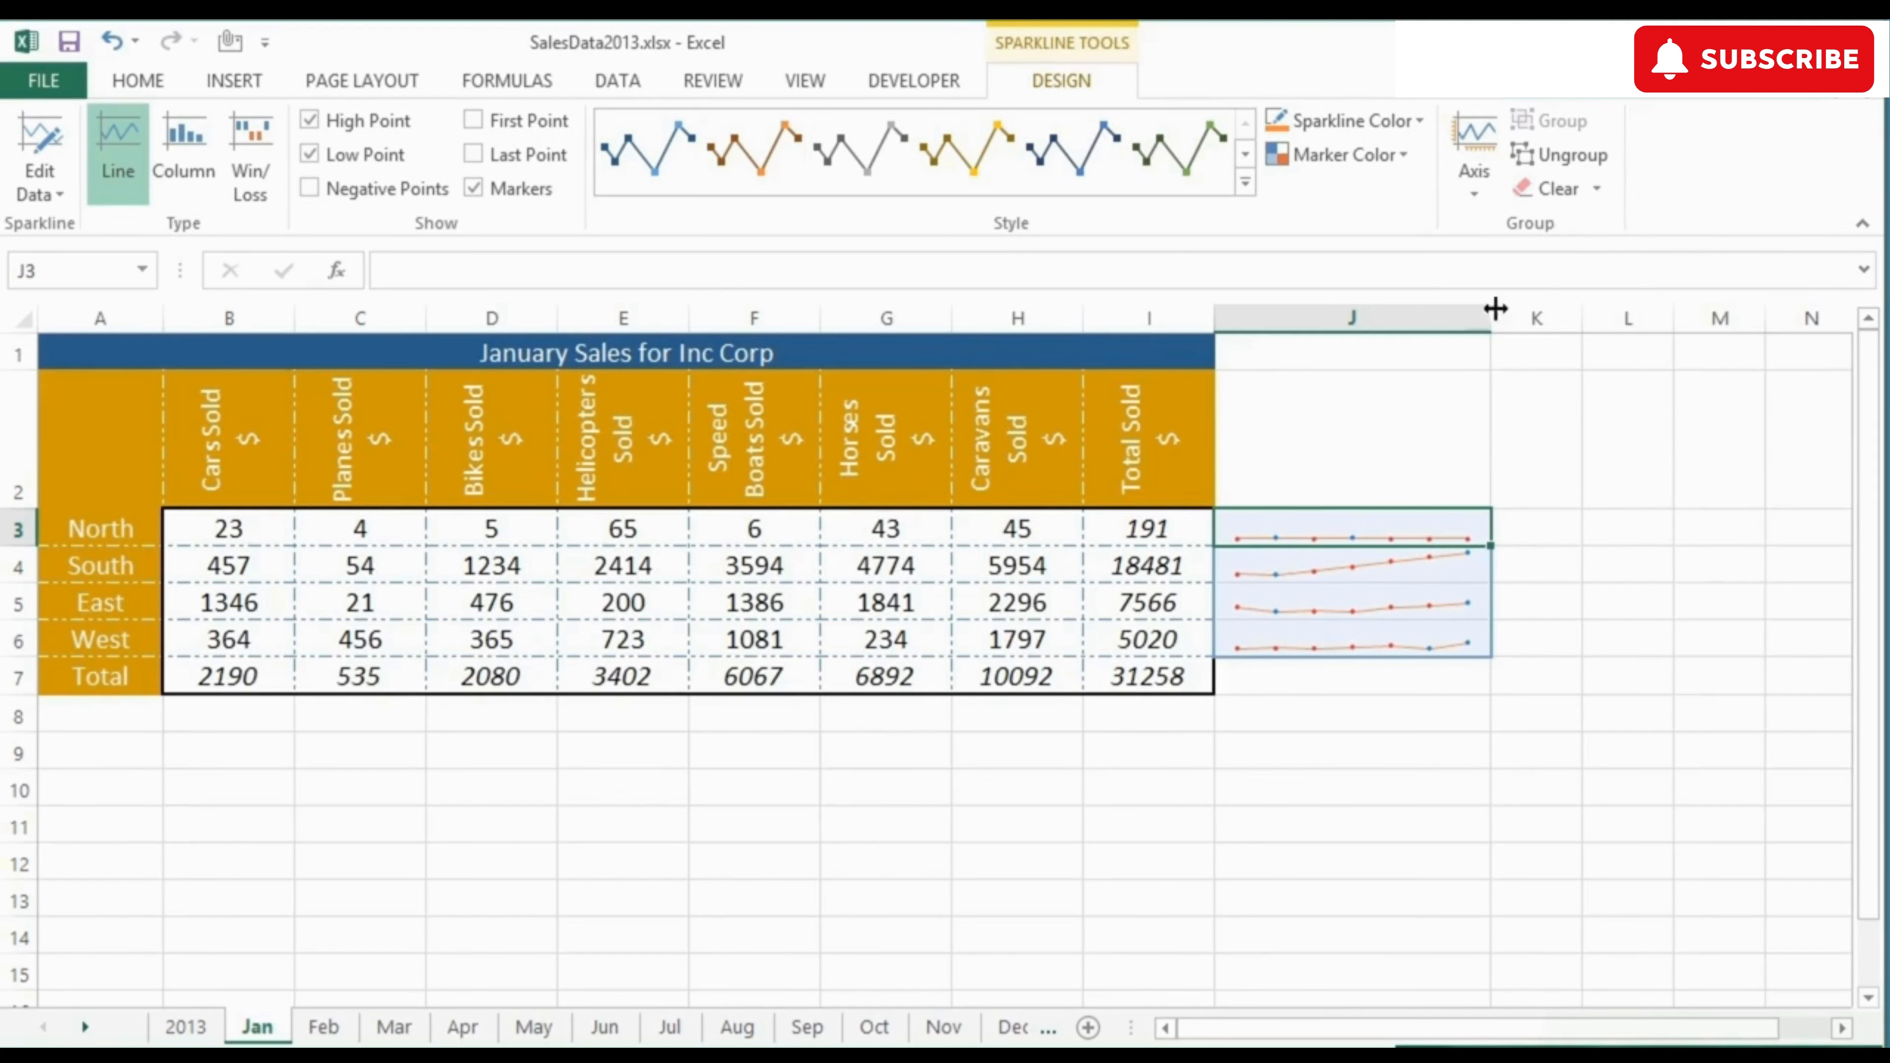
# Step: Switch the J3:J6 sparklines' vertical axis minimum and maximum back to Automatic for Each Sparkline
pyautogui.click(1471, 195)
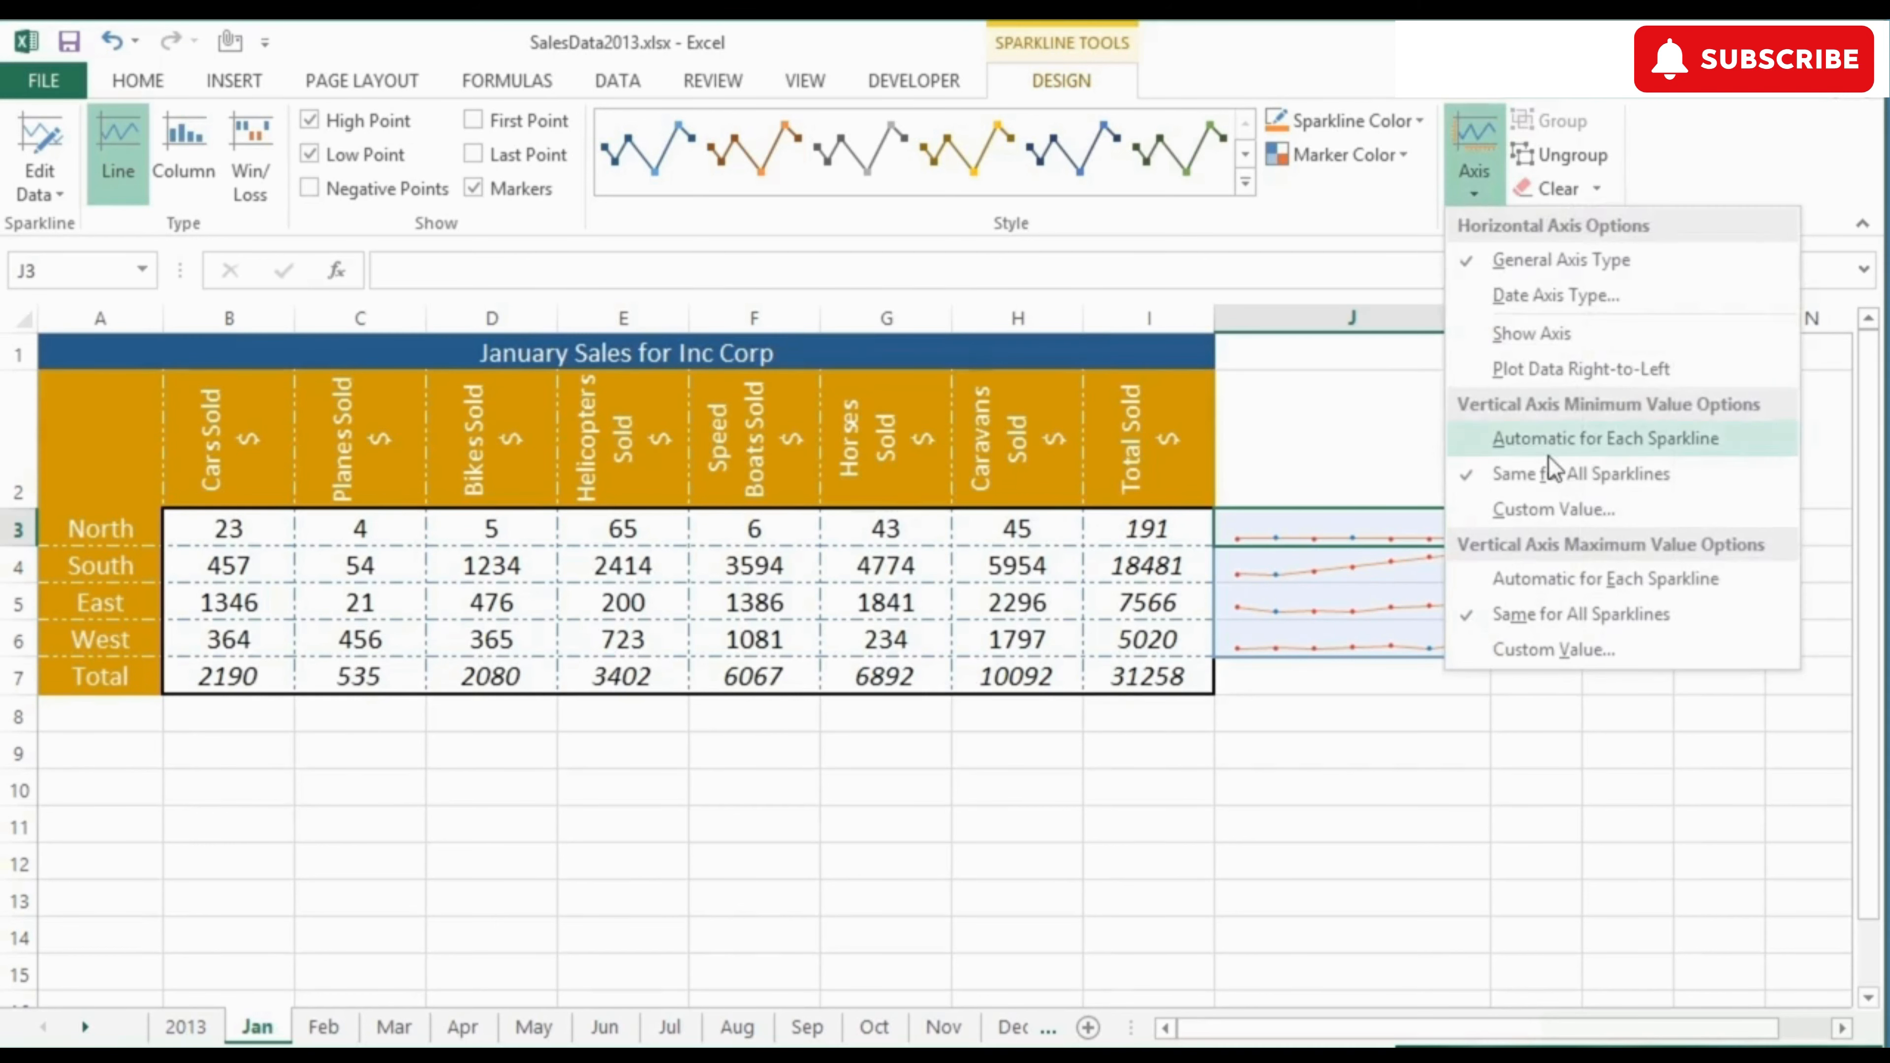
pyautogui.click(1548, 453)
pyautogui.click(1480, 198)
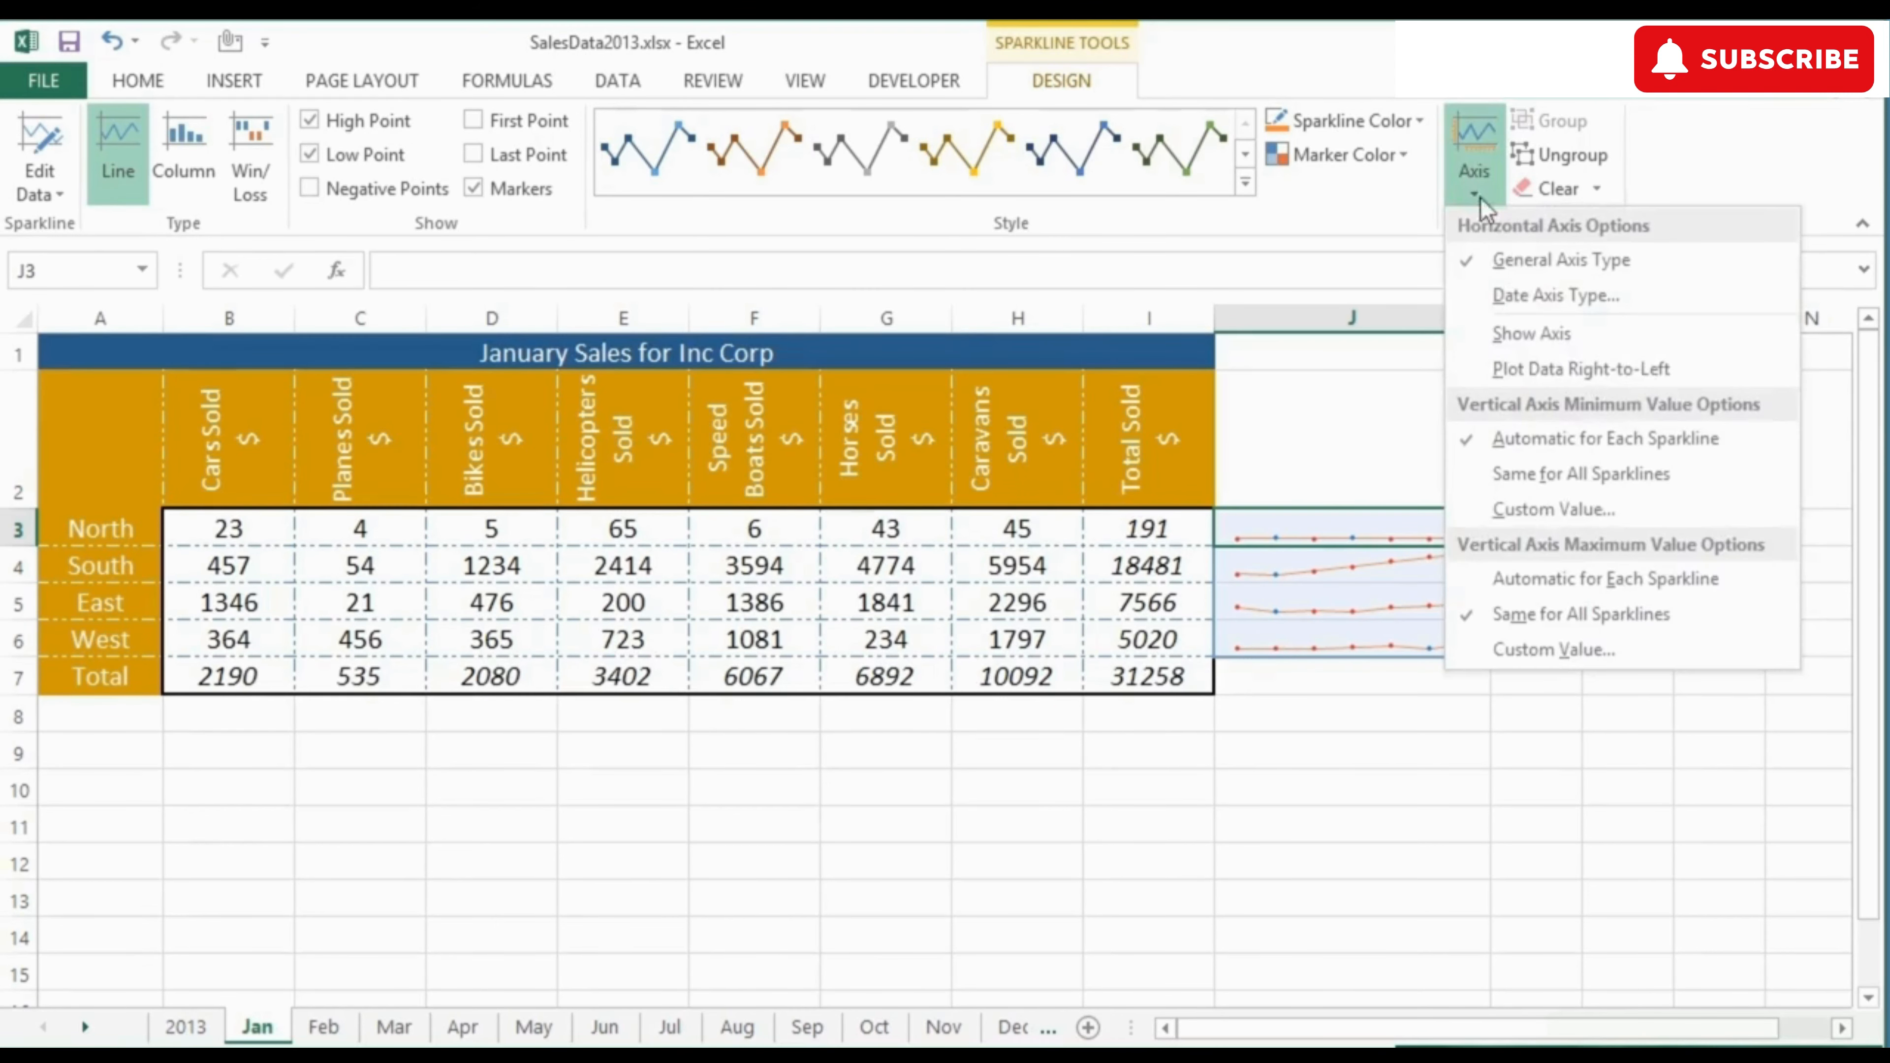
pyautogui.click(1546, 572)
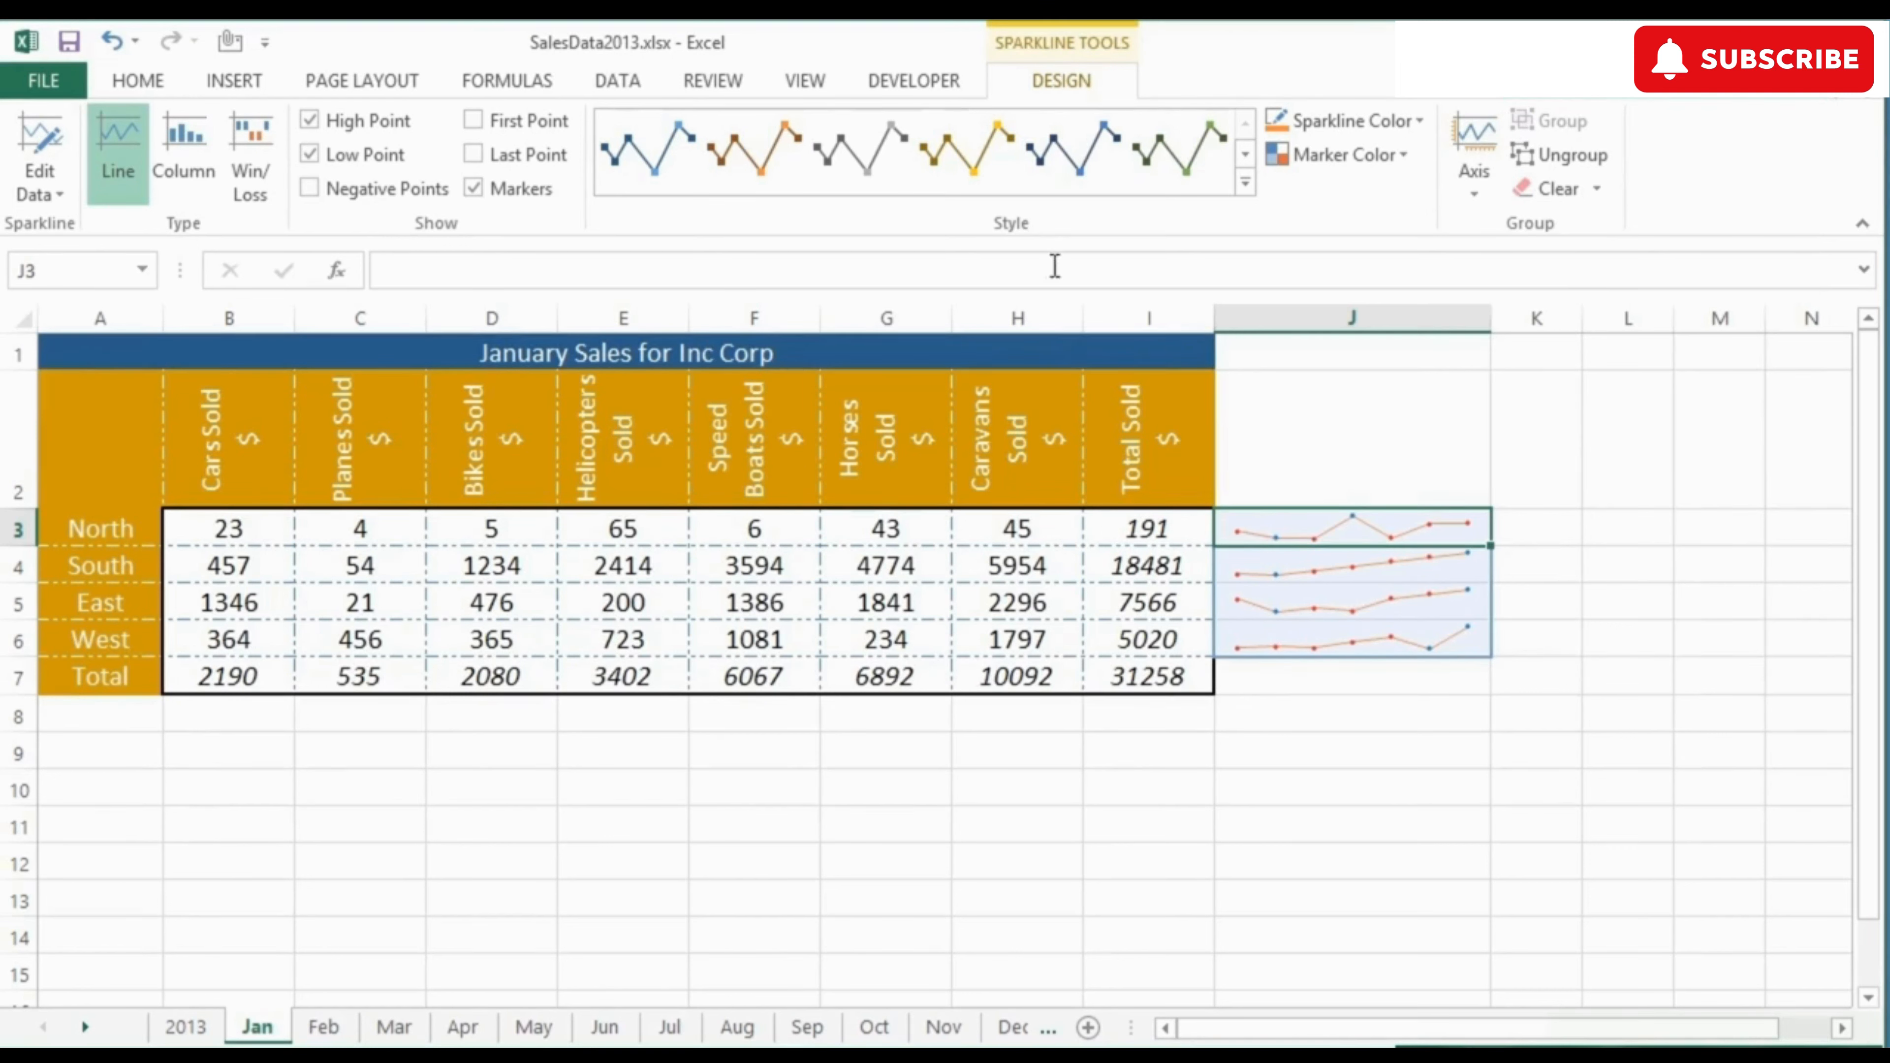
# Step: Convert the J3:J6 sparklines to the Column type, trying Win/Loss in between, and turn off High Point and Low Point
pyautogui.click(183, 178)
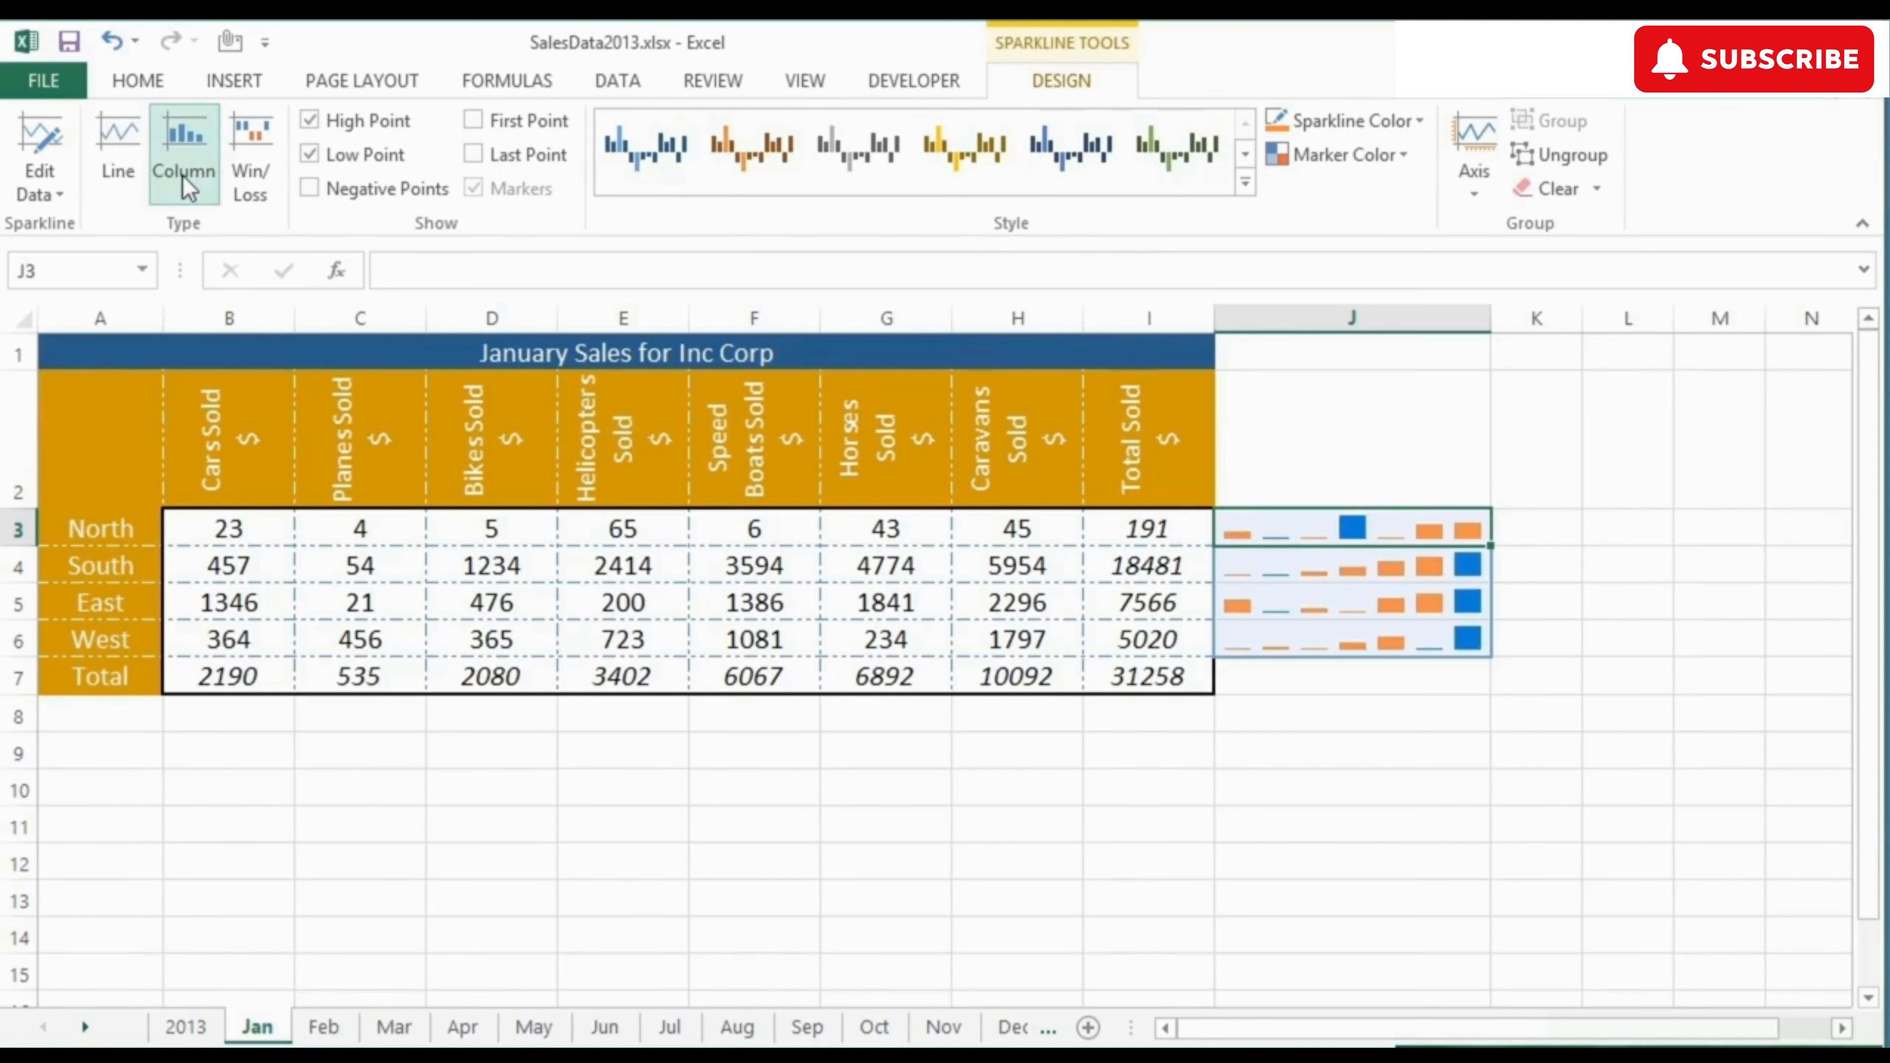
pyautogui.click(254, 166)
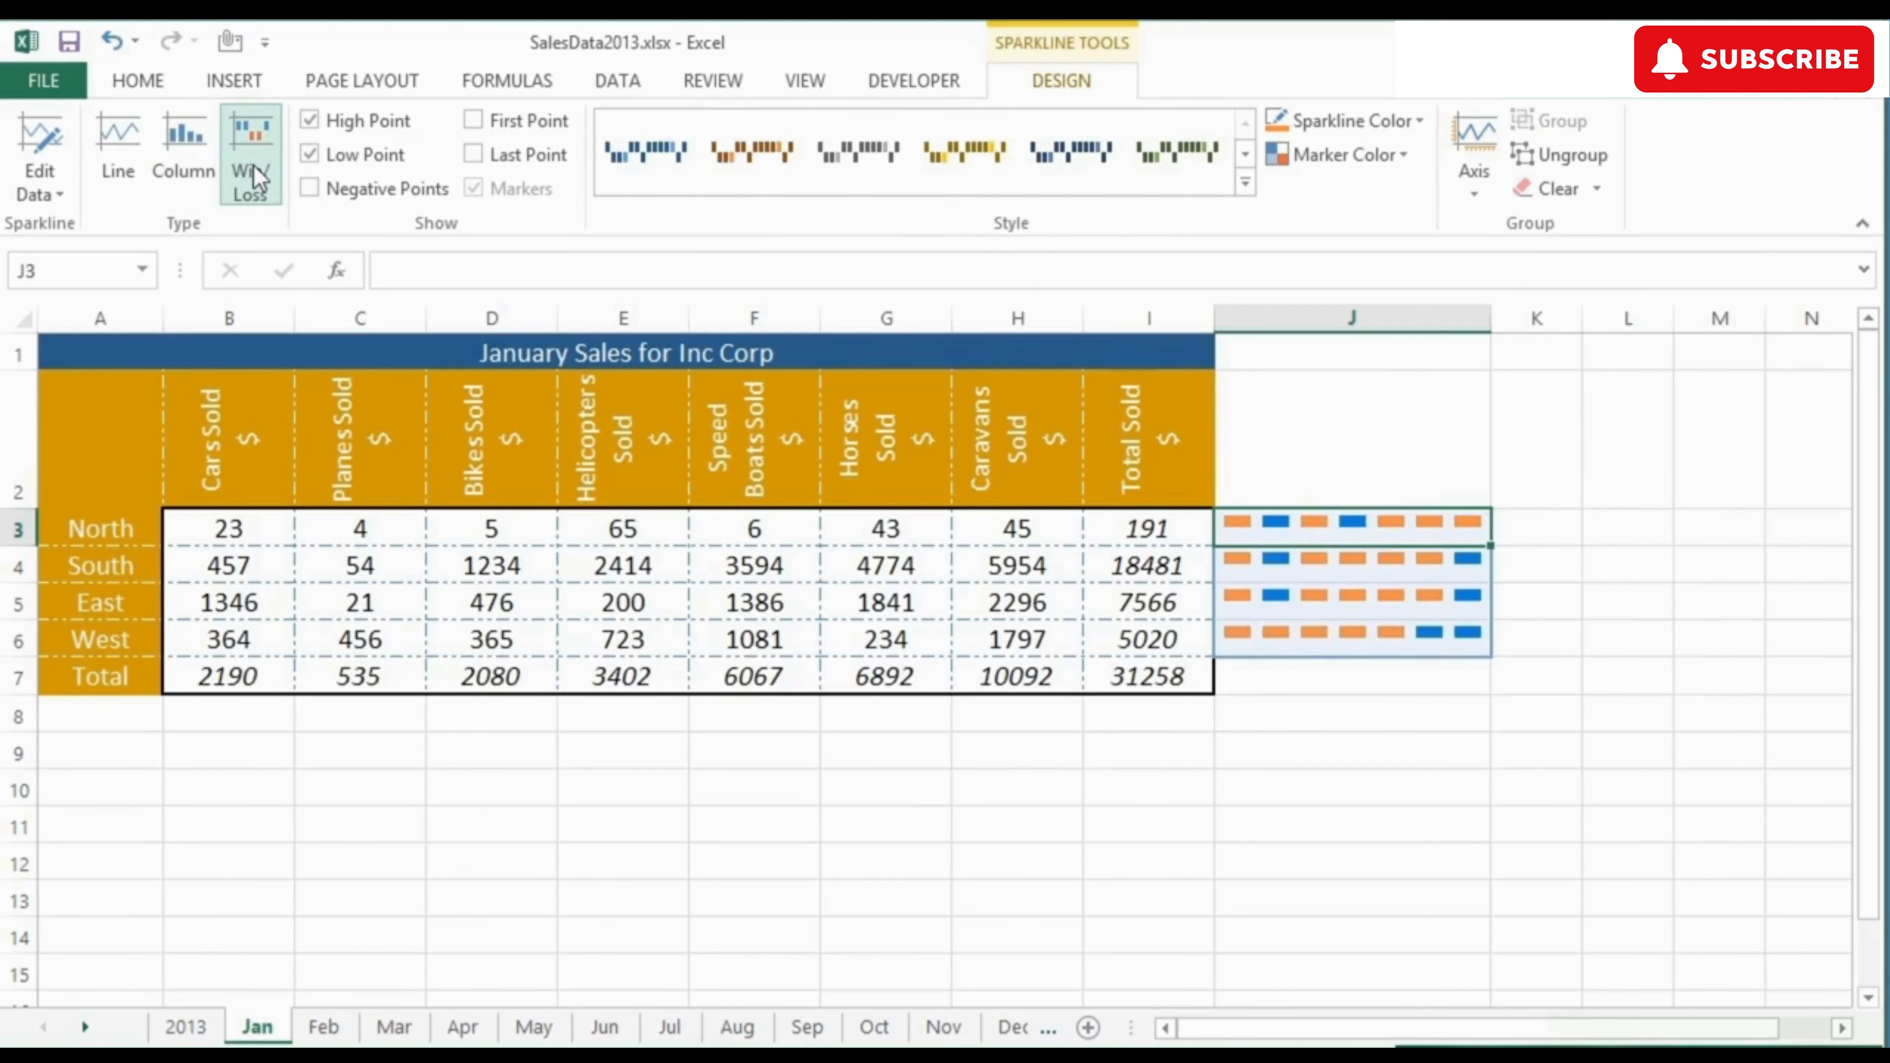
pyautogui.click(194, 168)
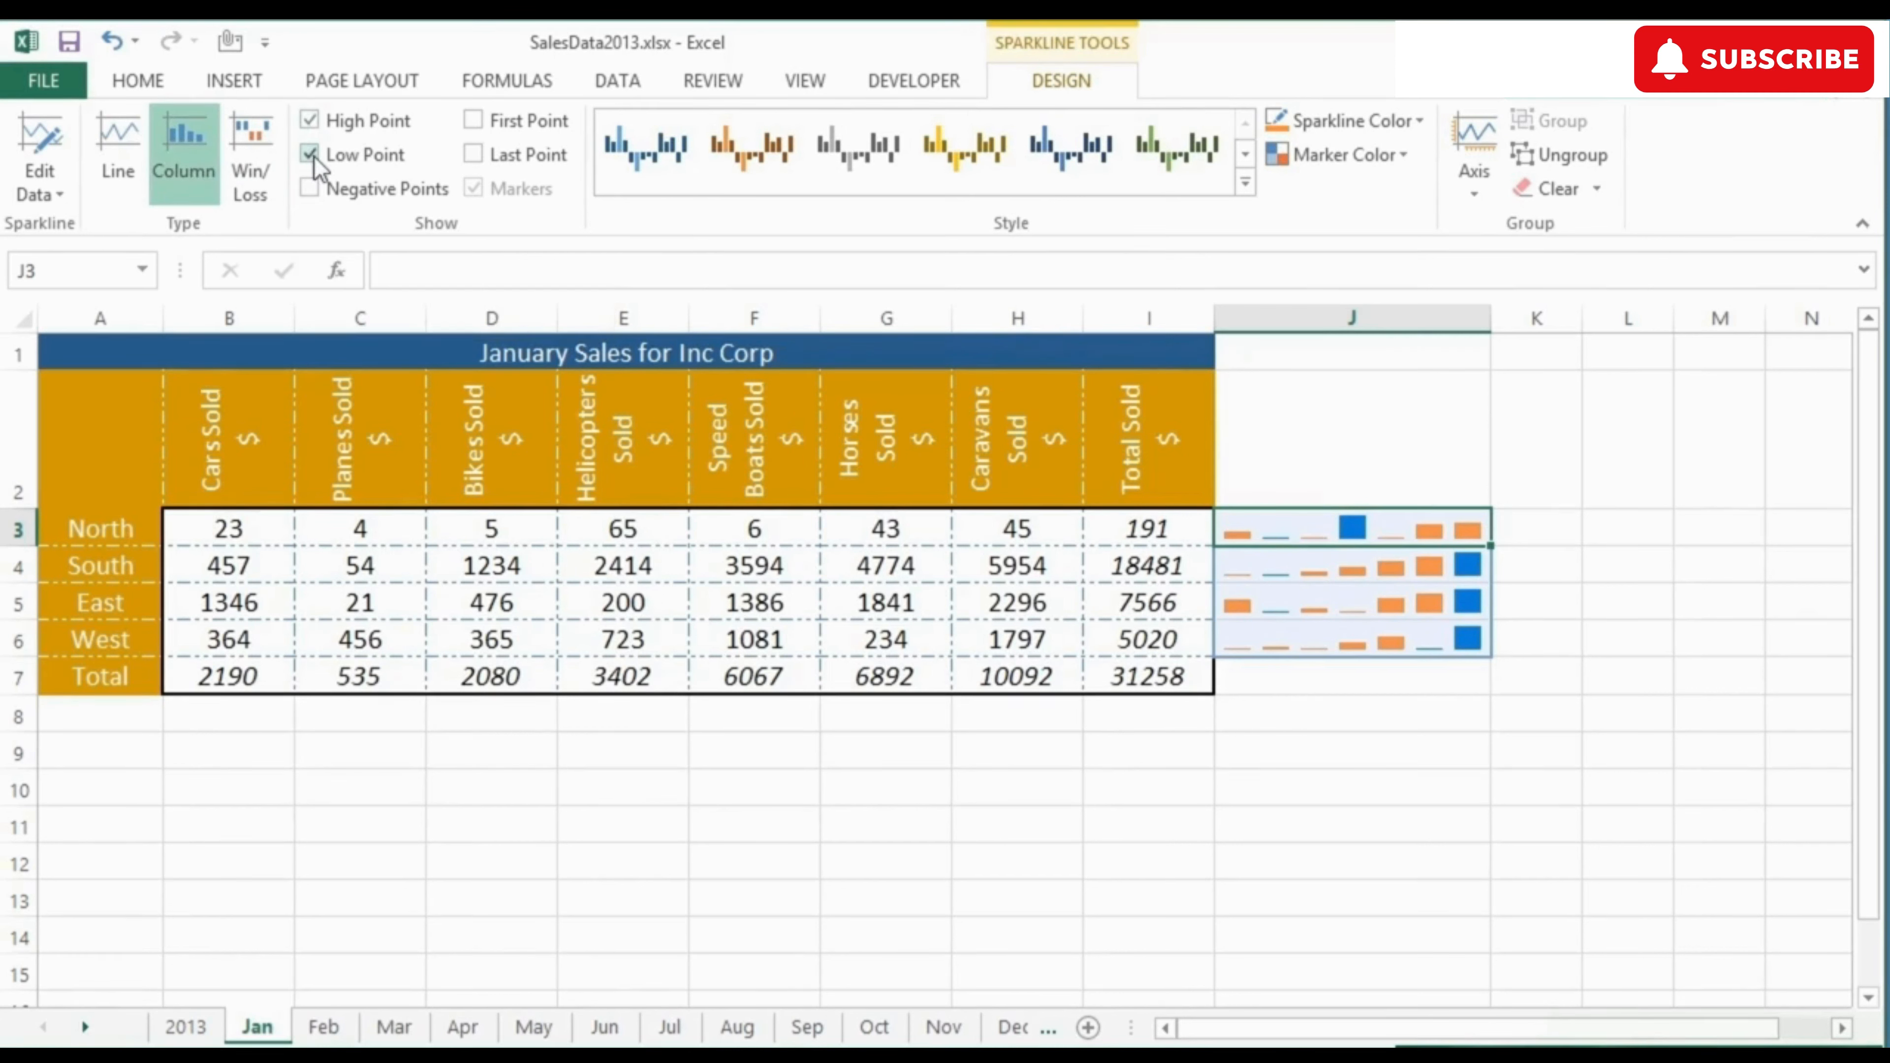
pyautogui.click(309, 122)
pyautogui.click(311, 153)
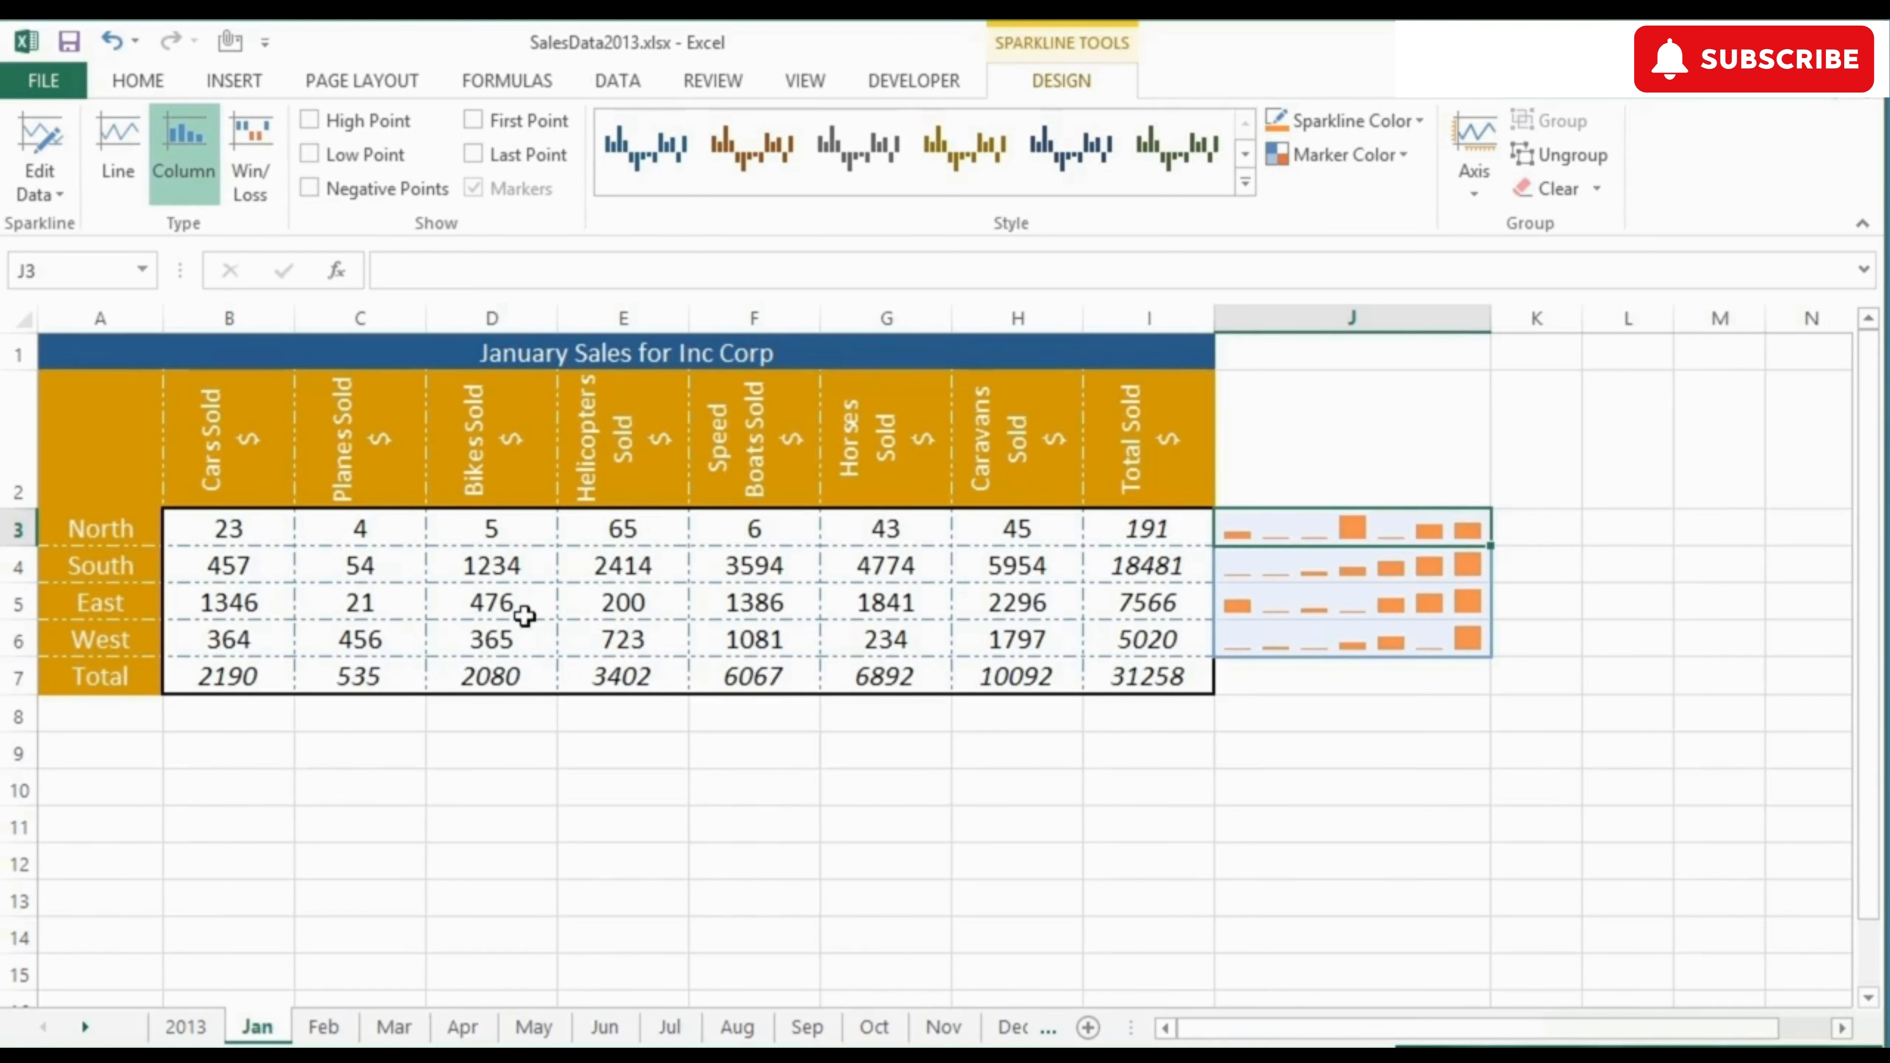
# Step: Insert line sparklines in B8:H8 below the table, using B3:H6 as the data range
pyautogui.moveTo(236, 716); pyautogui.dragTo(1021, 725)
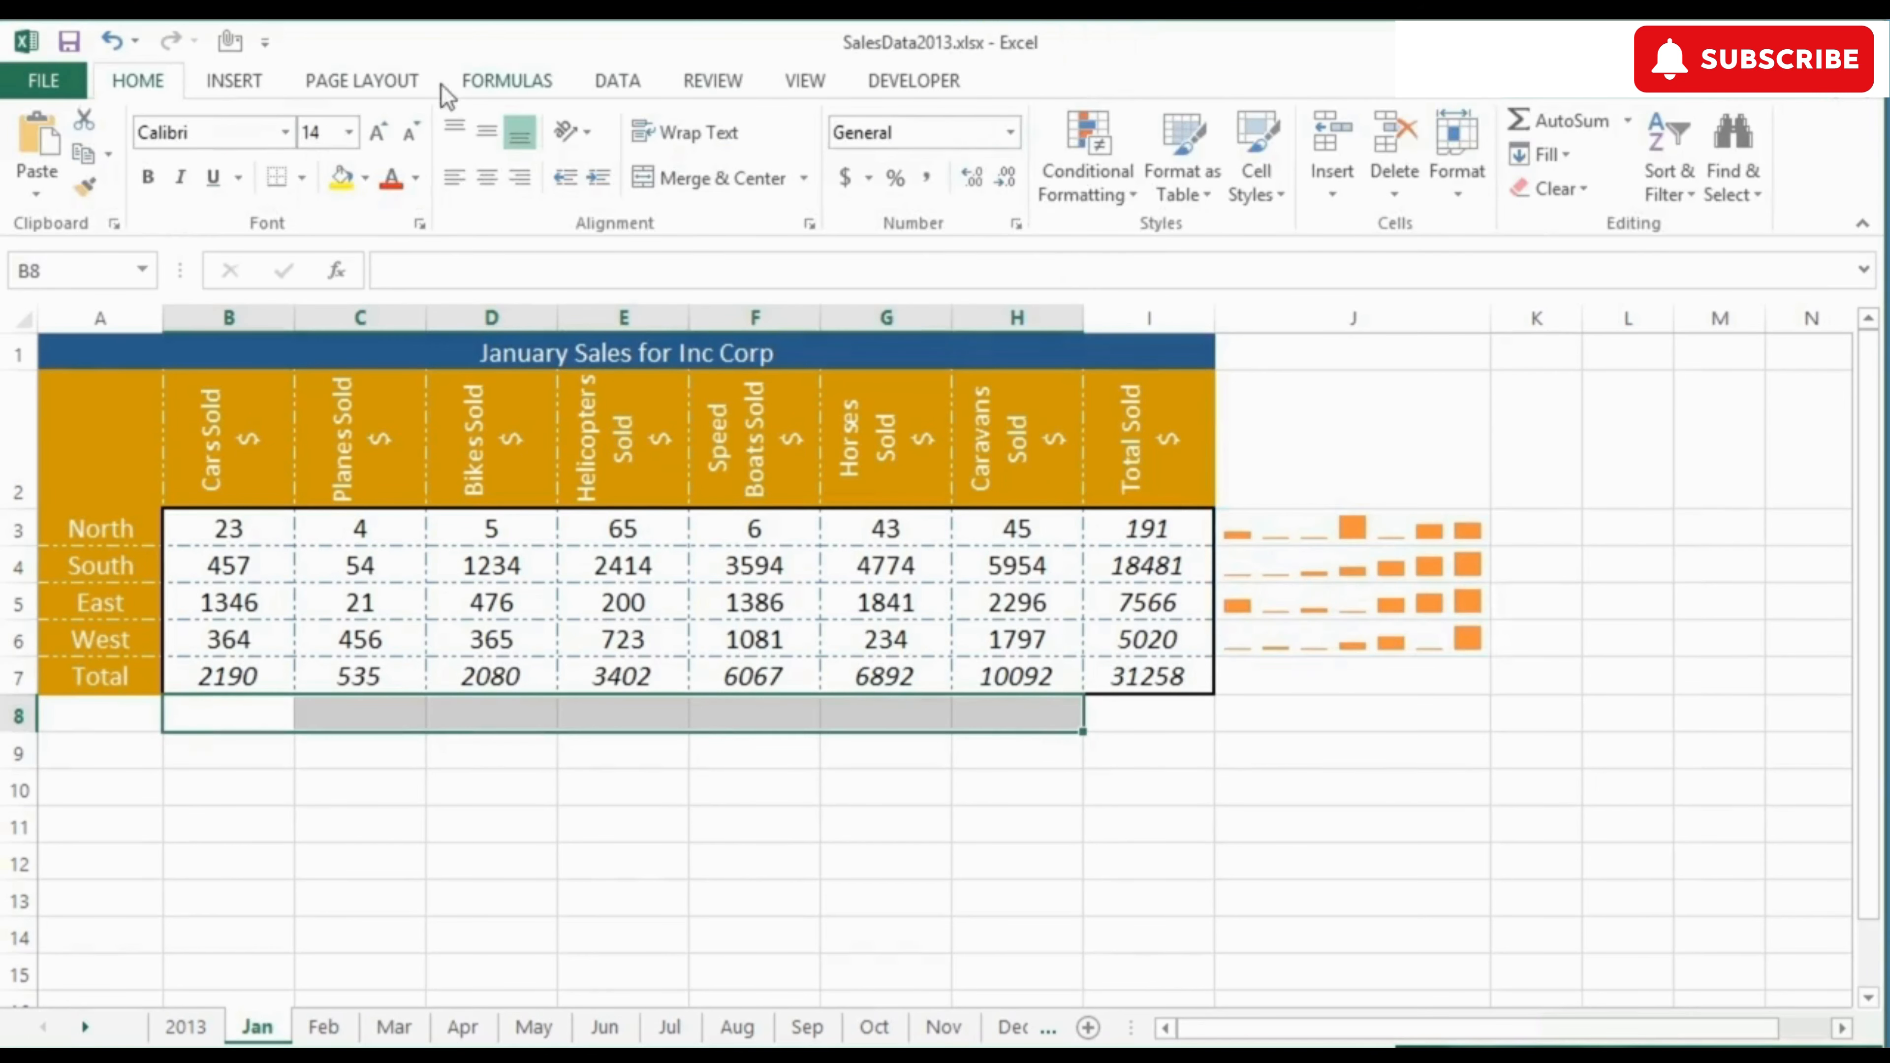
pyautogui.click(242, 82)
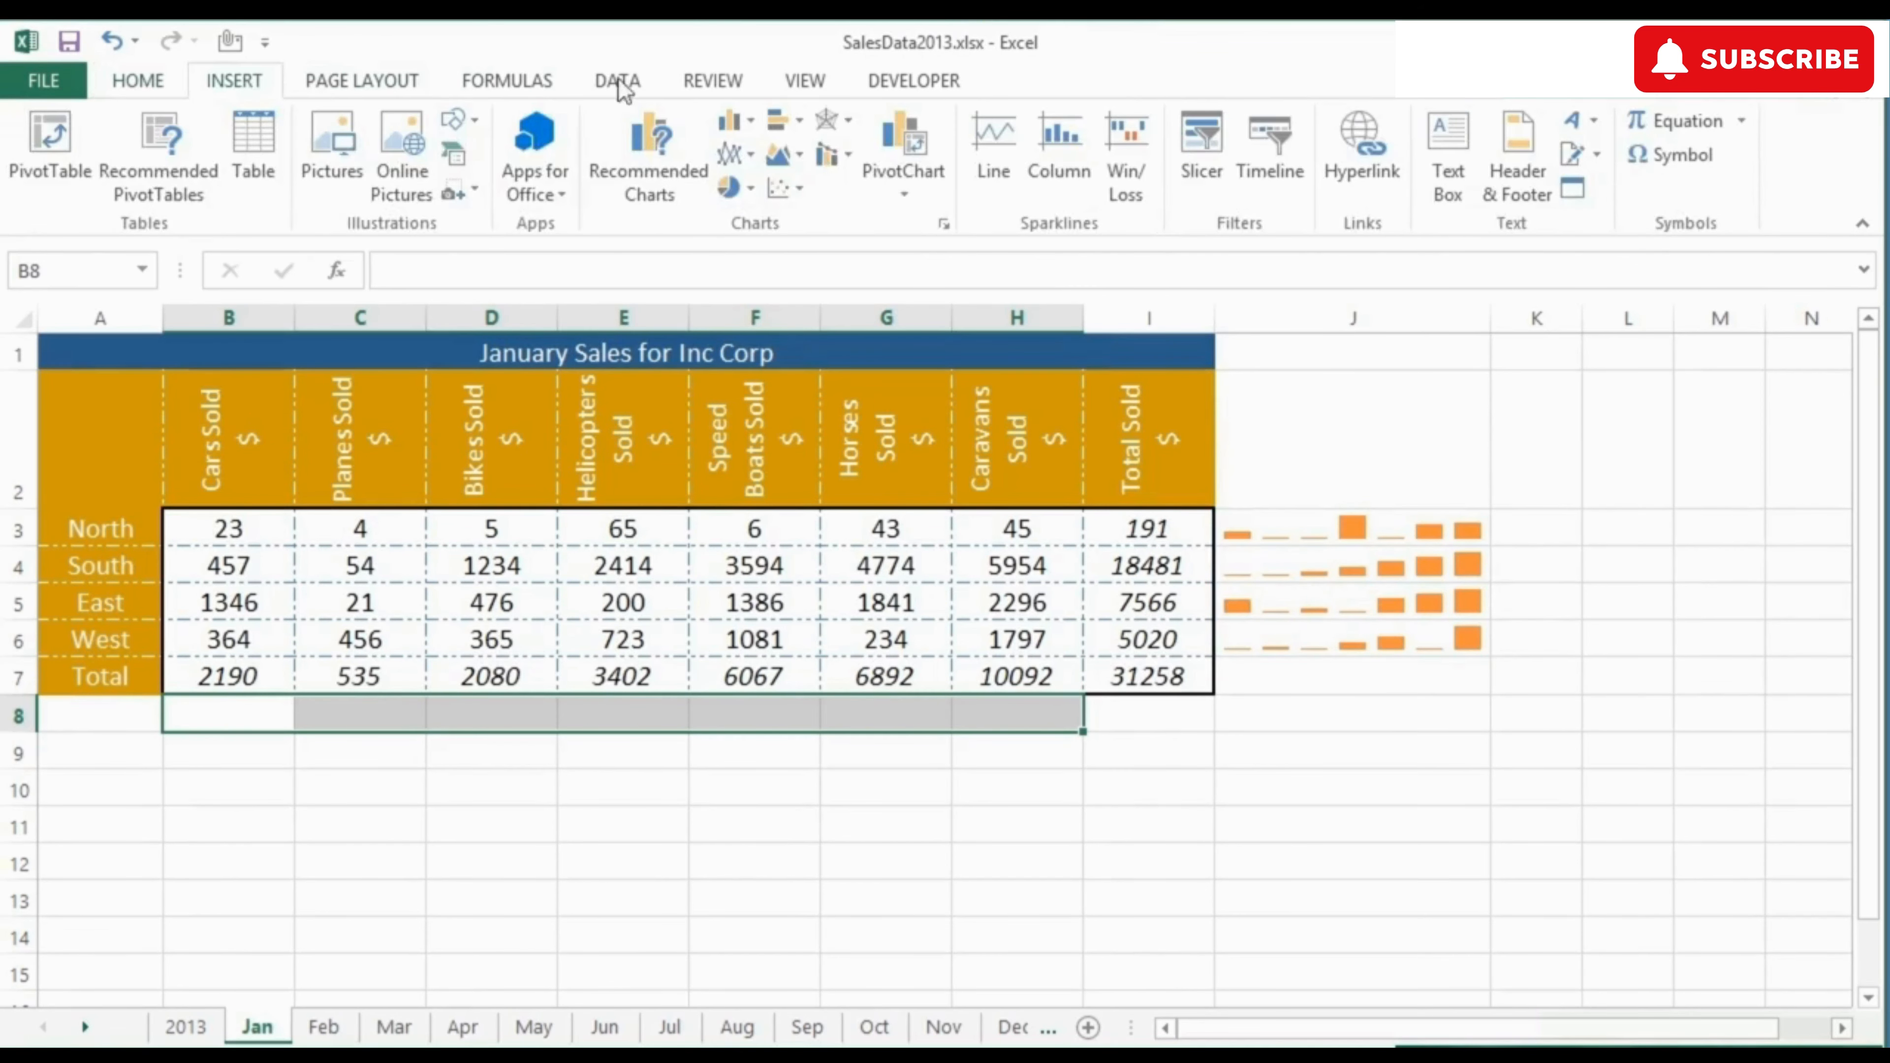
pyautogui.click(996, 182)
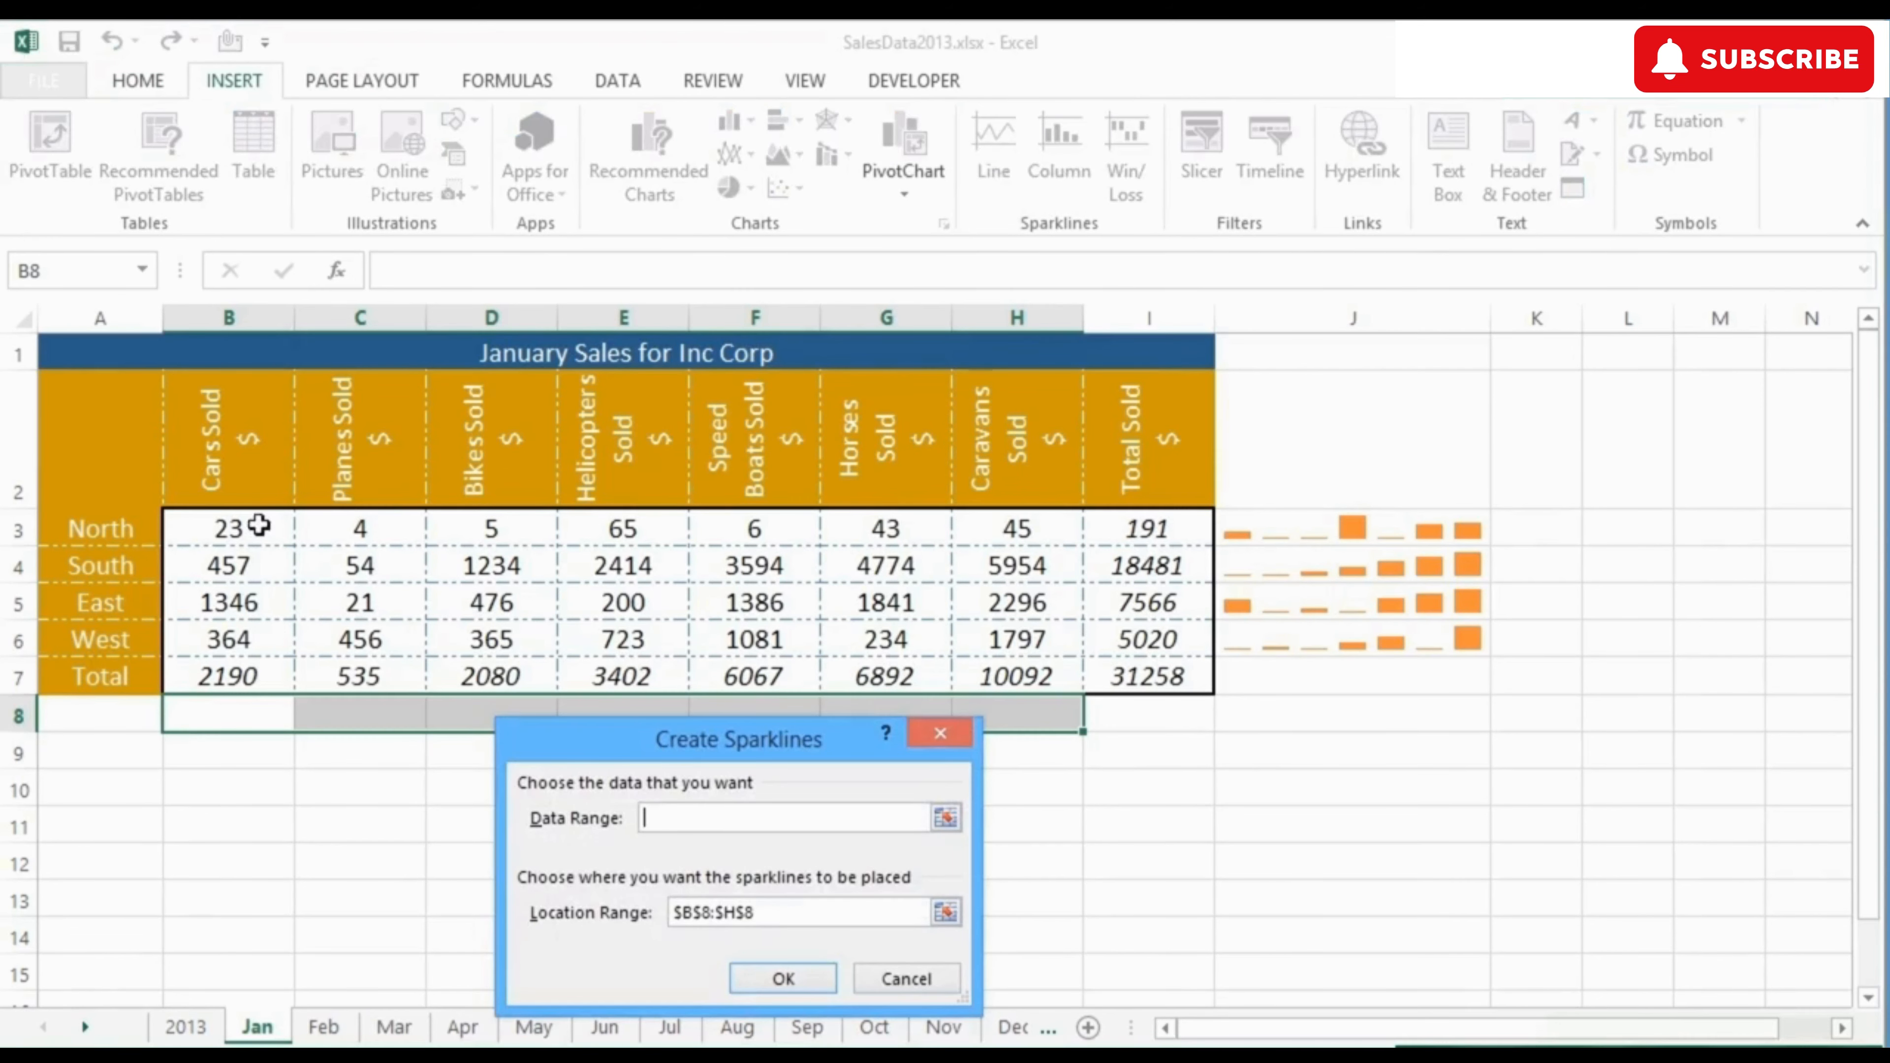
pyautogui.moveTo(261, 527); pyautogui.dragTo(979, 642)
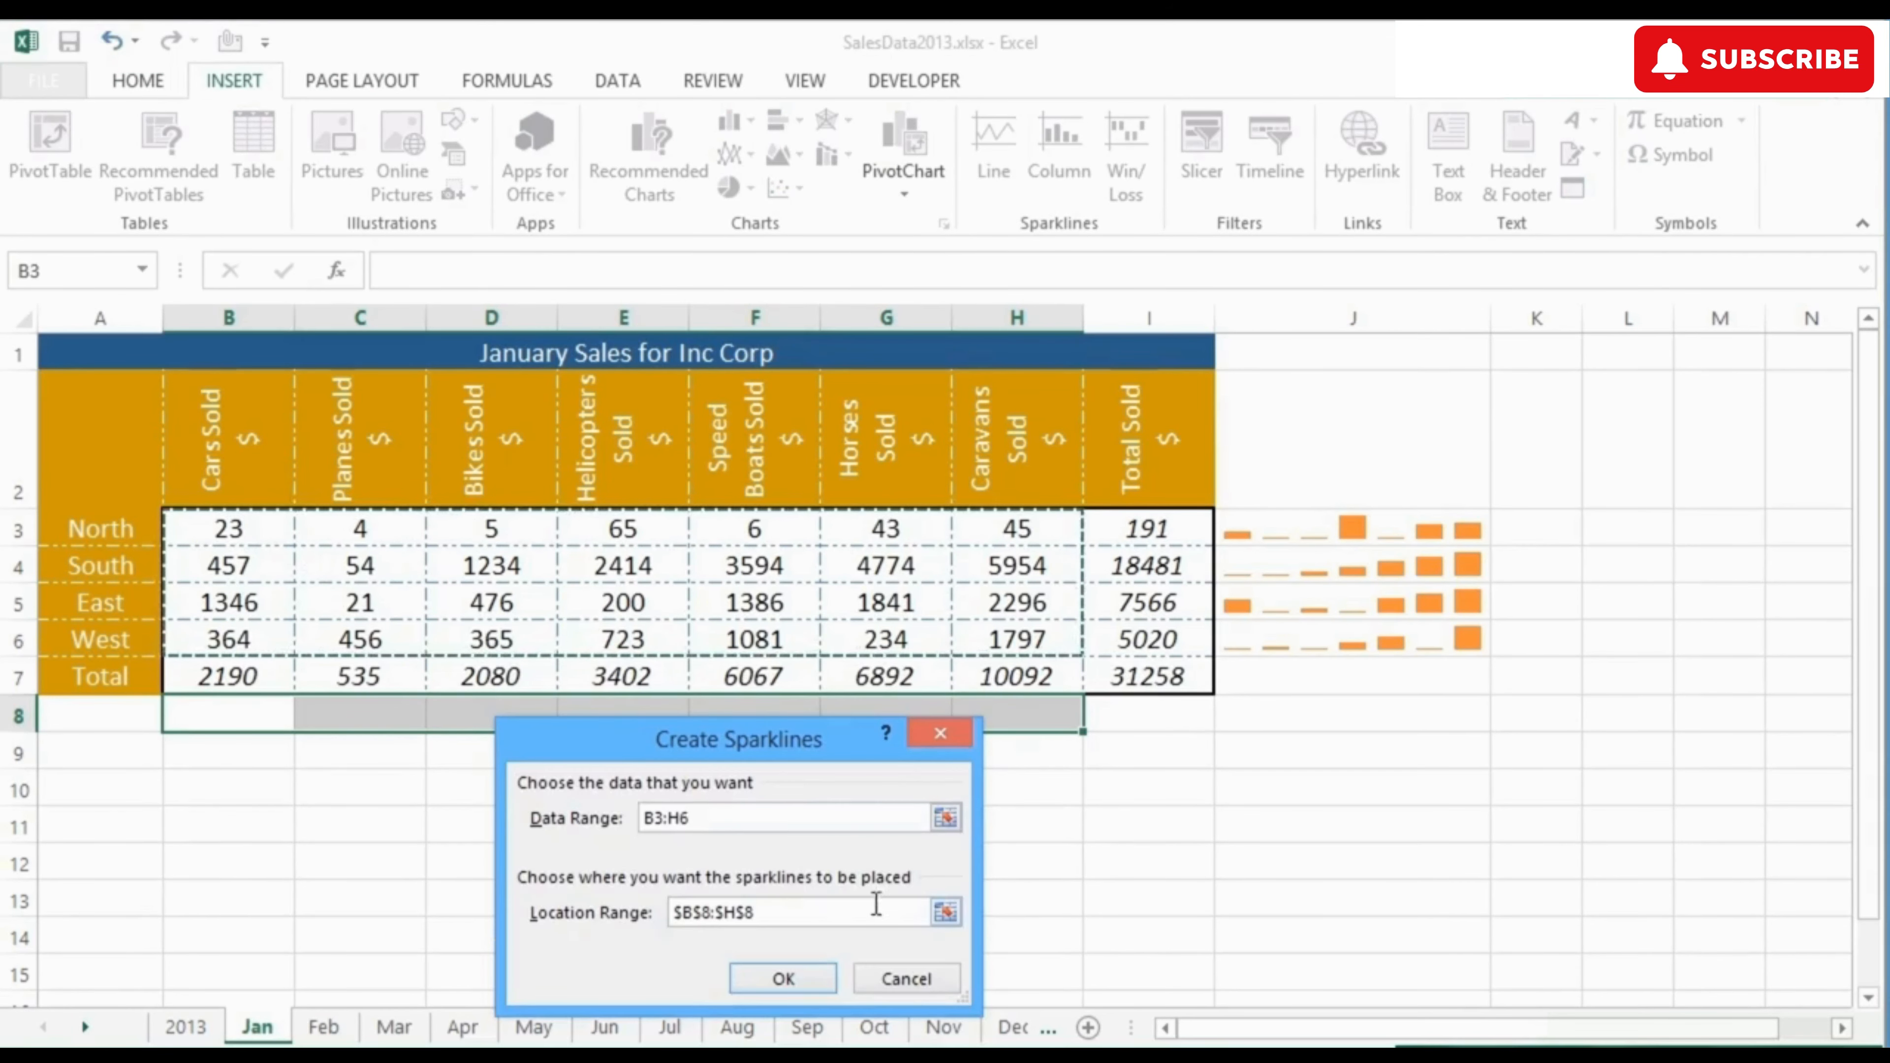
pyautogui.click(783, 979)
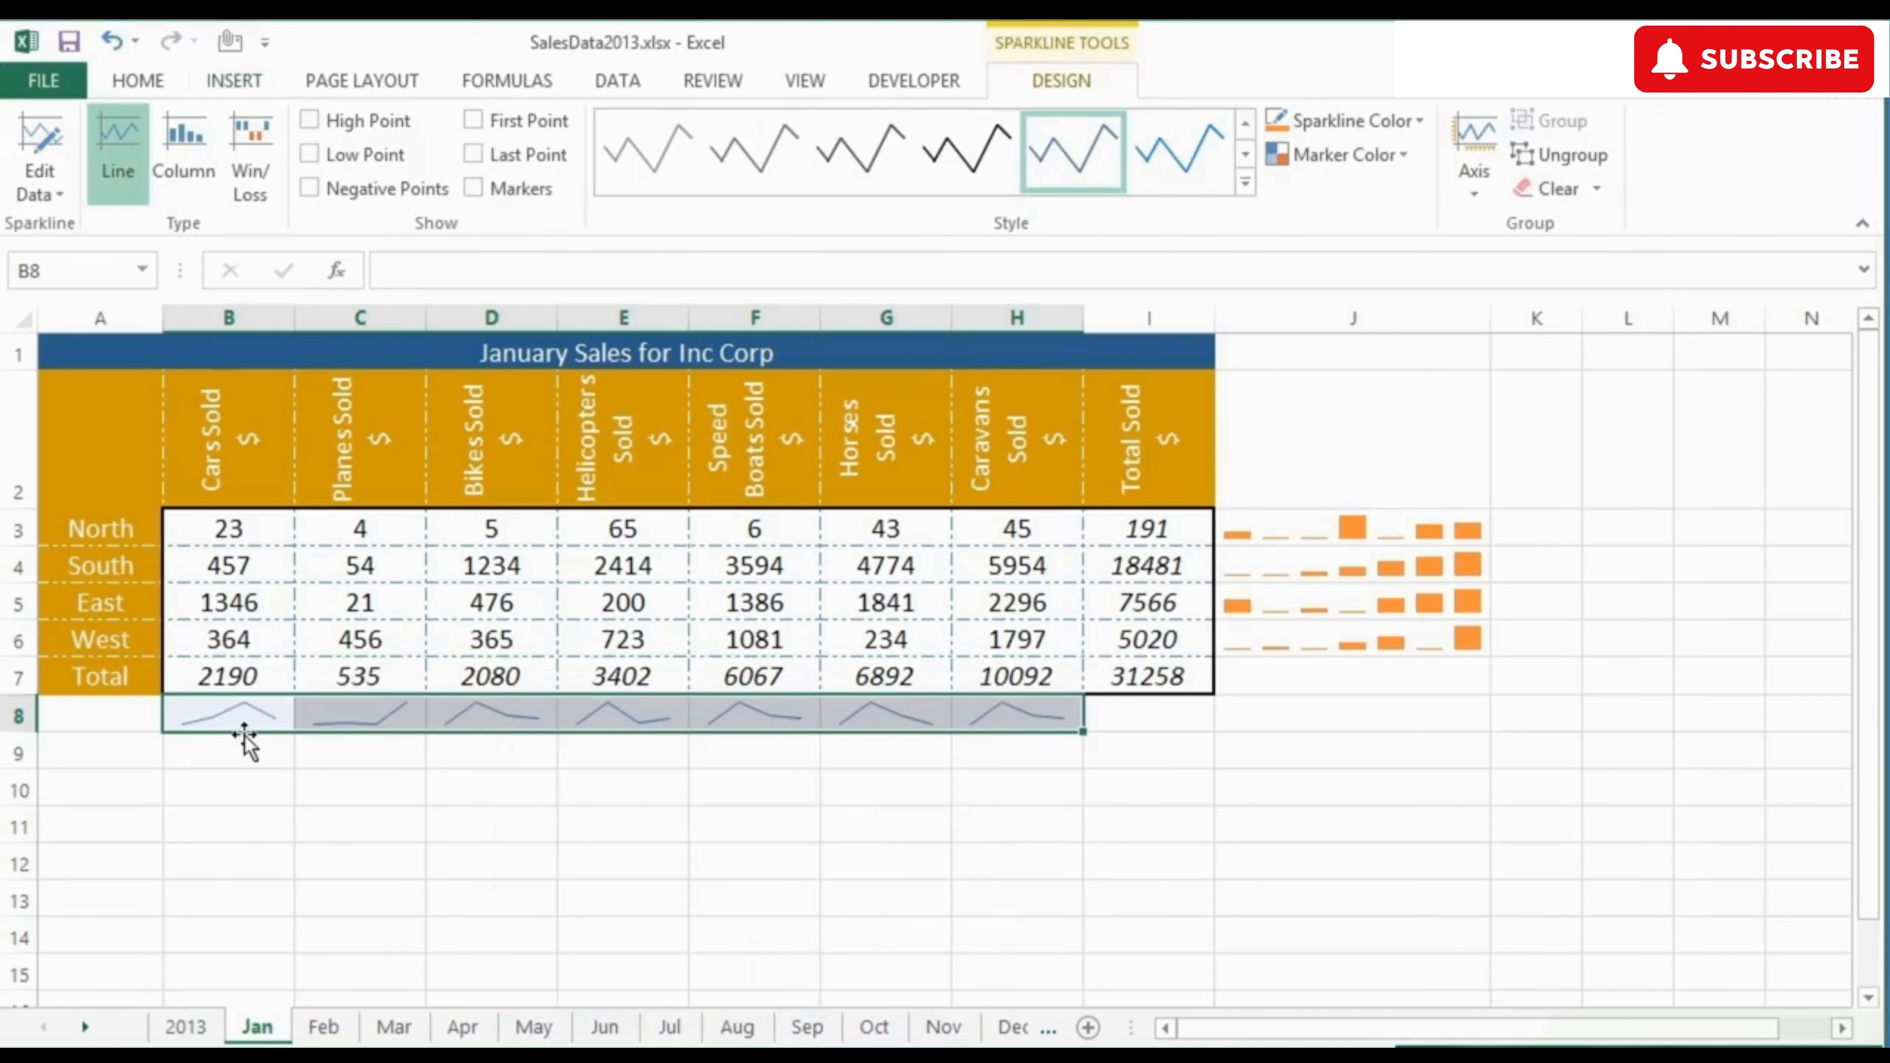
# Step: Show Markers on the line sparklines in B8:H8
pyautogui.click(226, 526)
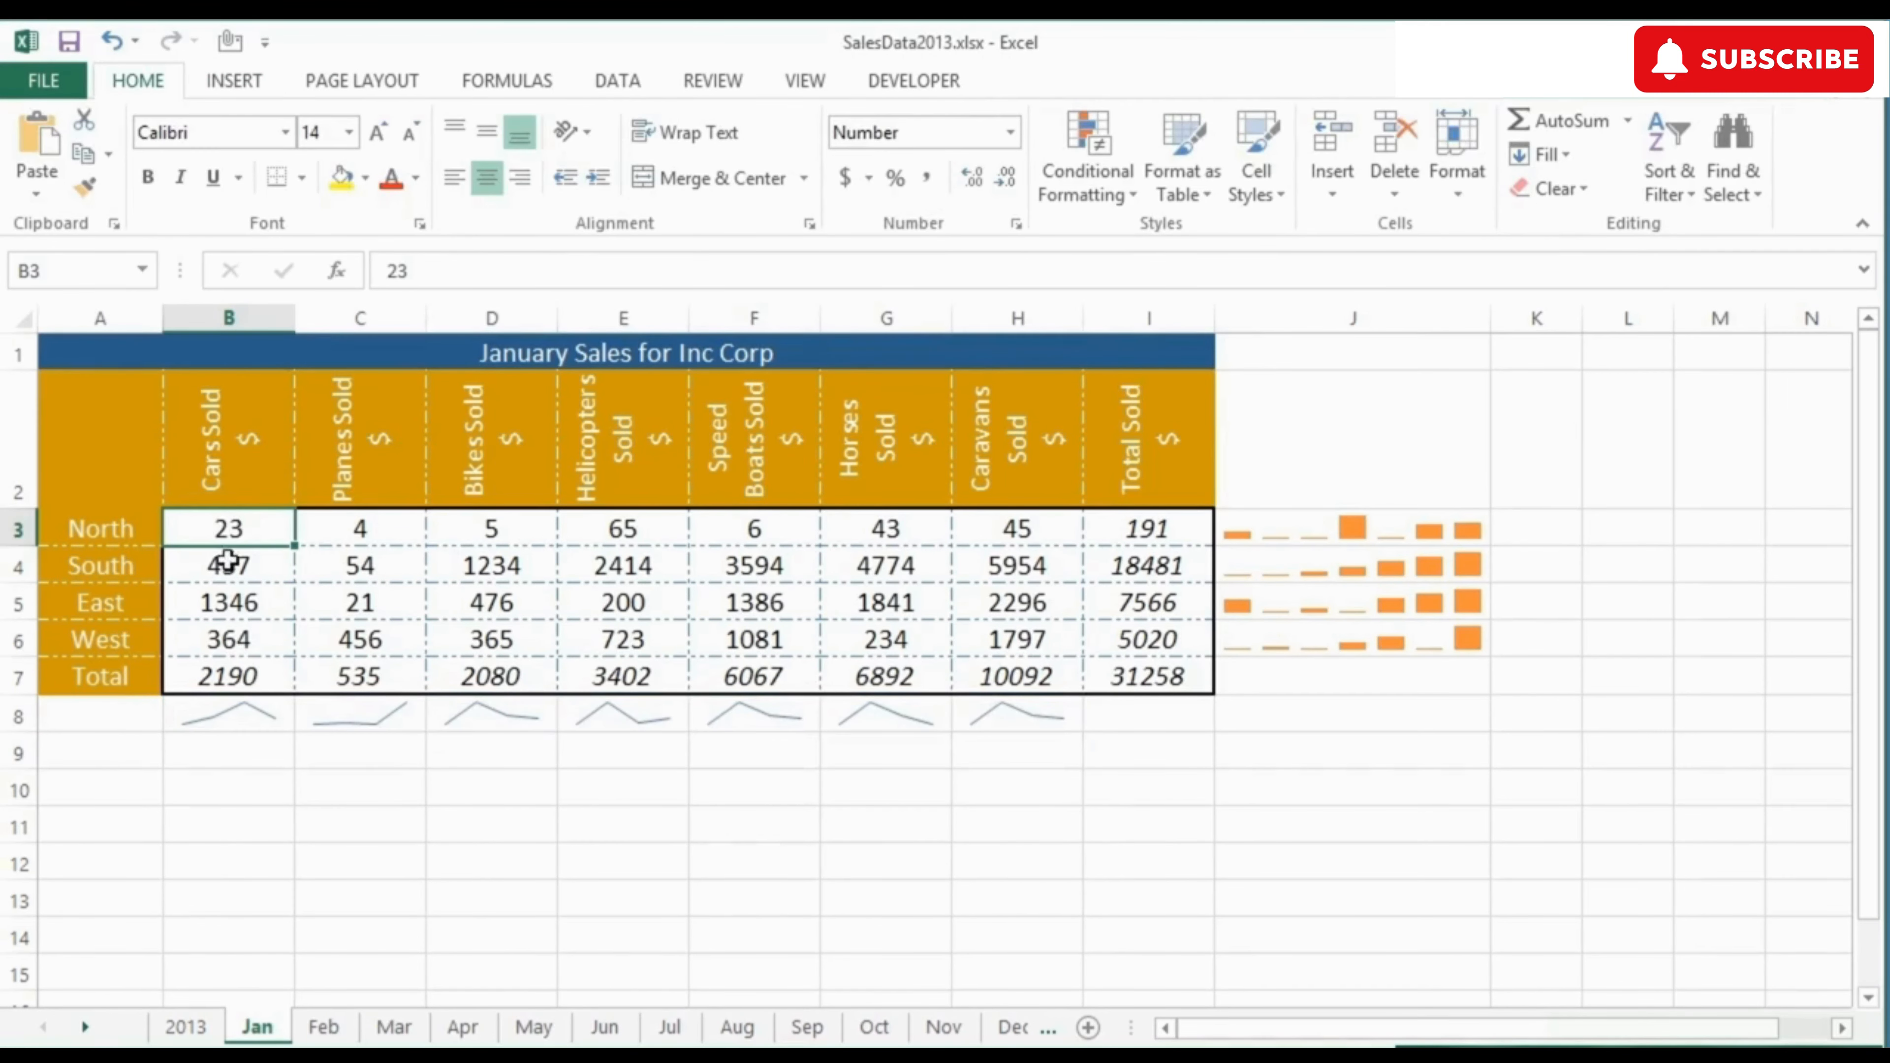
pyautogui.click(265, 726)
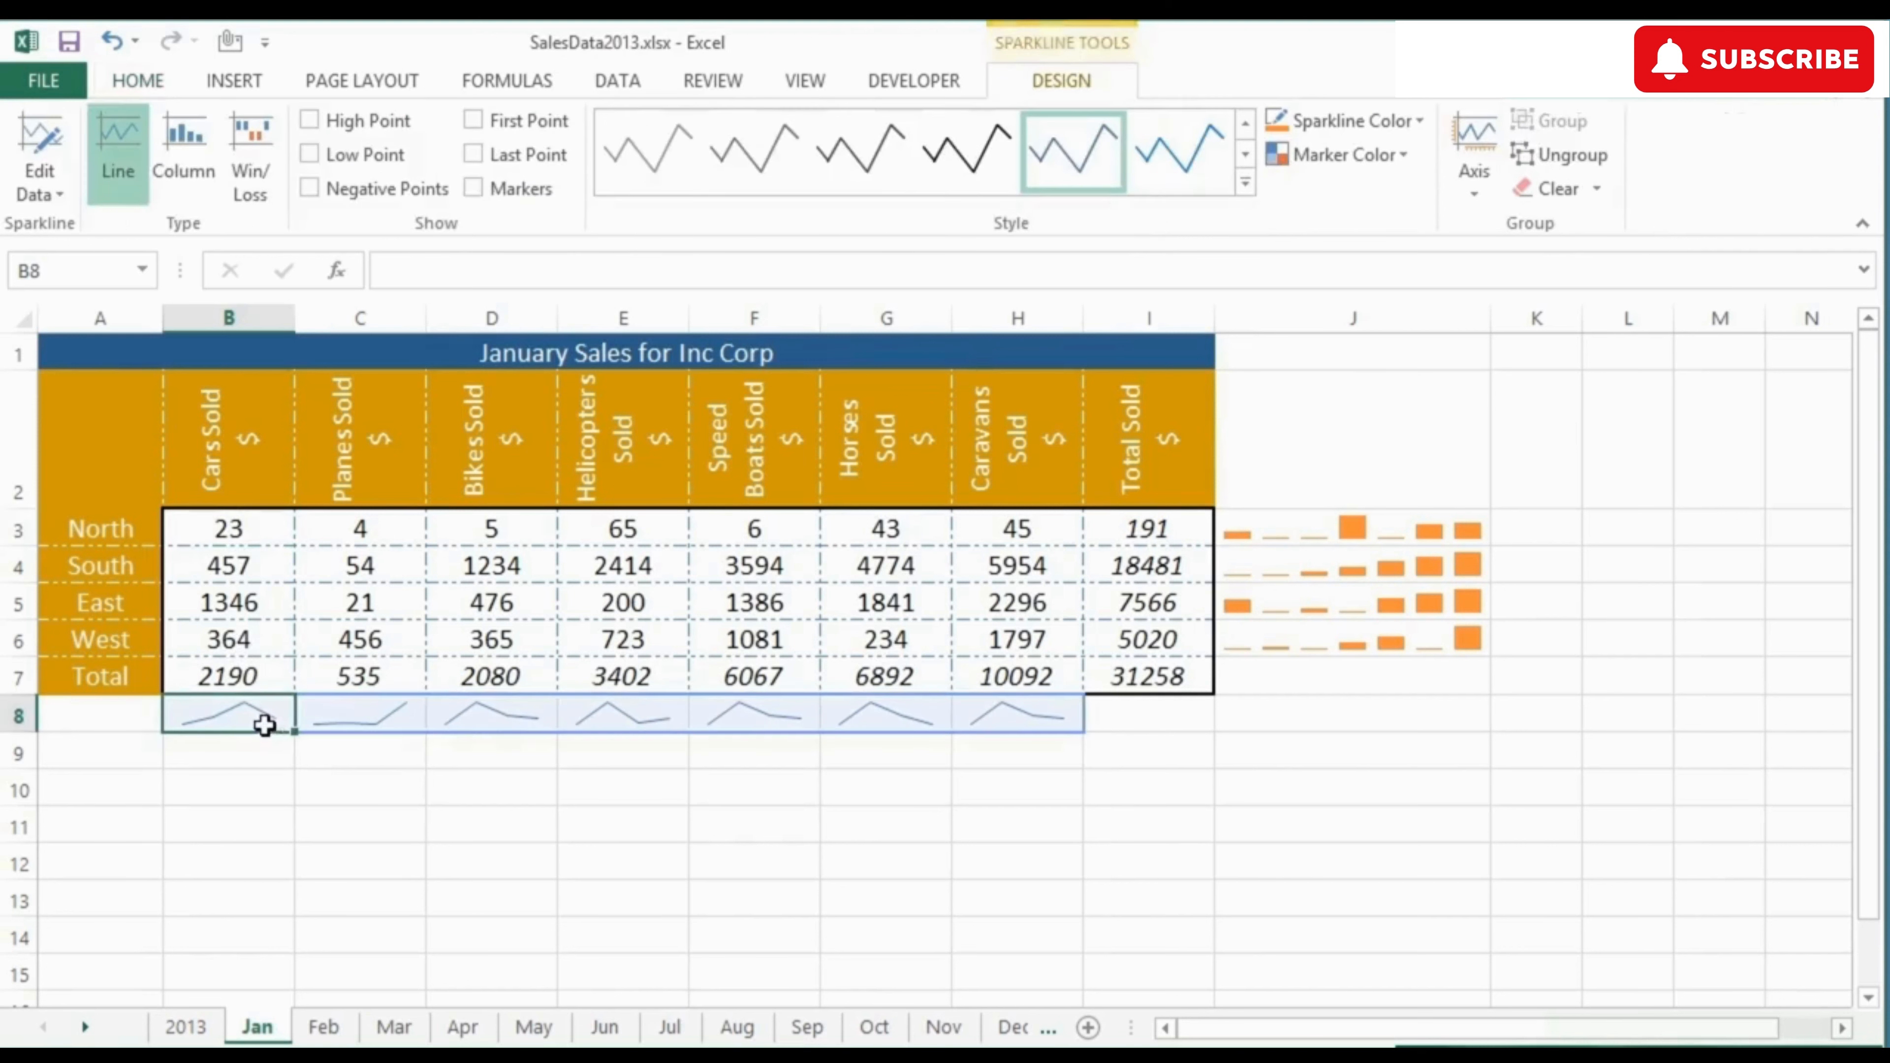
pyautogui.click(475, 189)
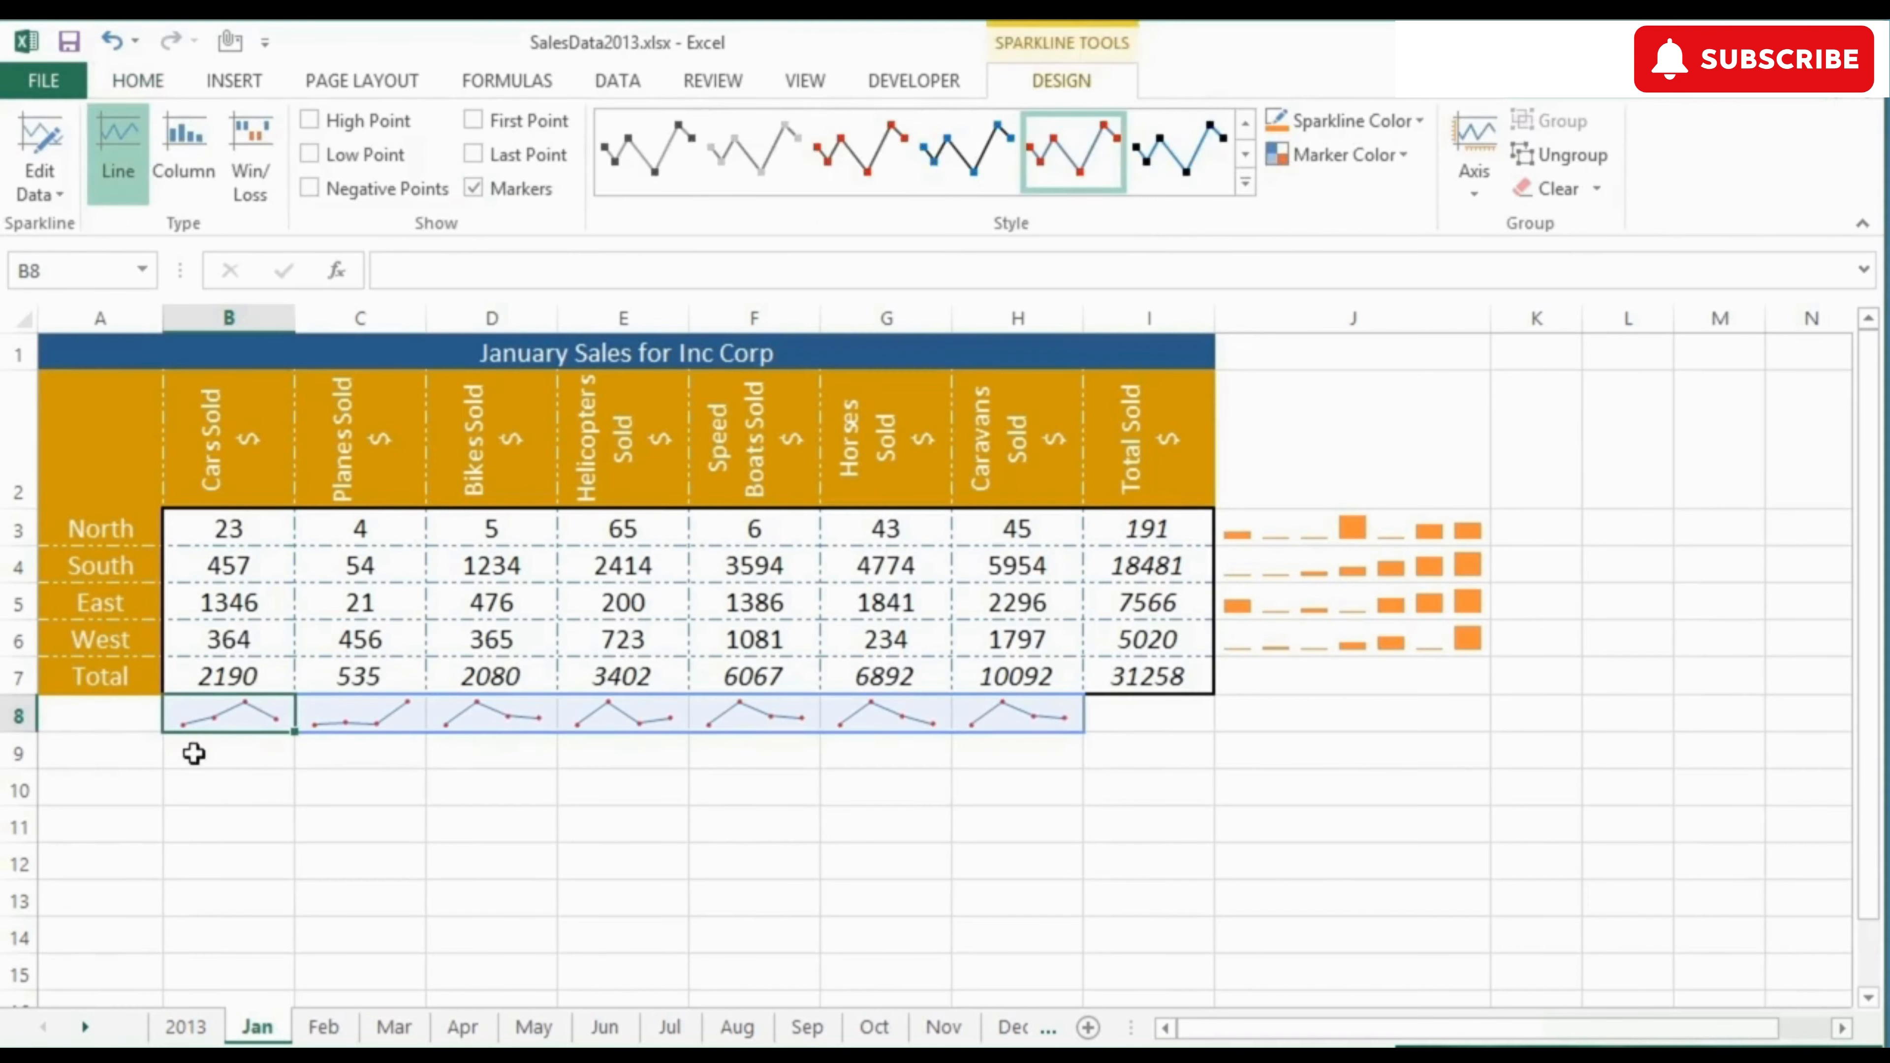